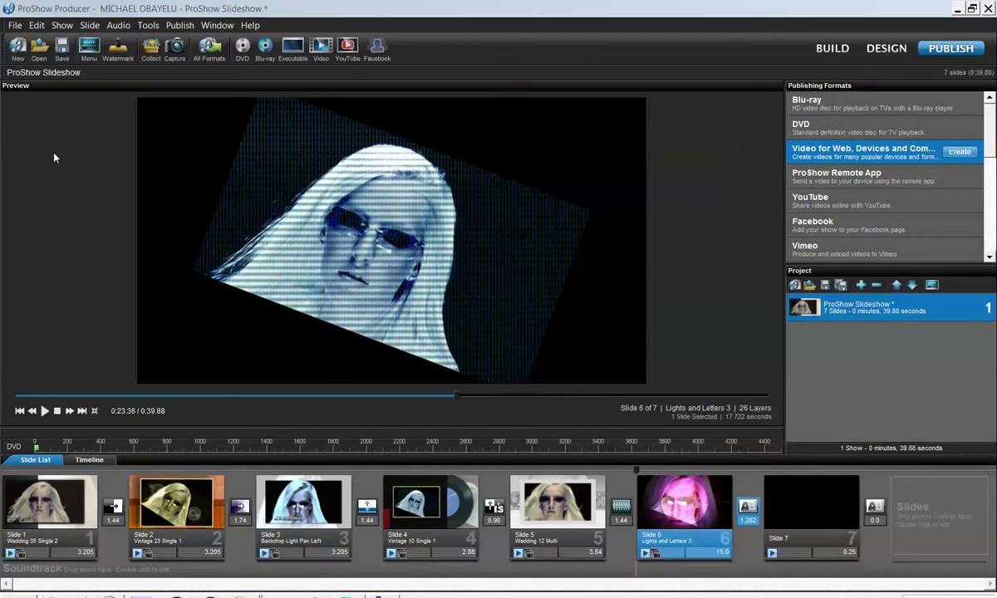
Use Save As to save the show as 'PROSHOW TUTORIAL 2 SLIDE STYLE' in 1 WORDPRESS.
{"action": "left_click", "coordinate": [15, 26]}
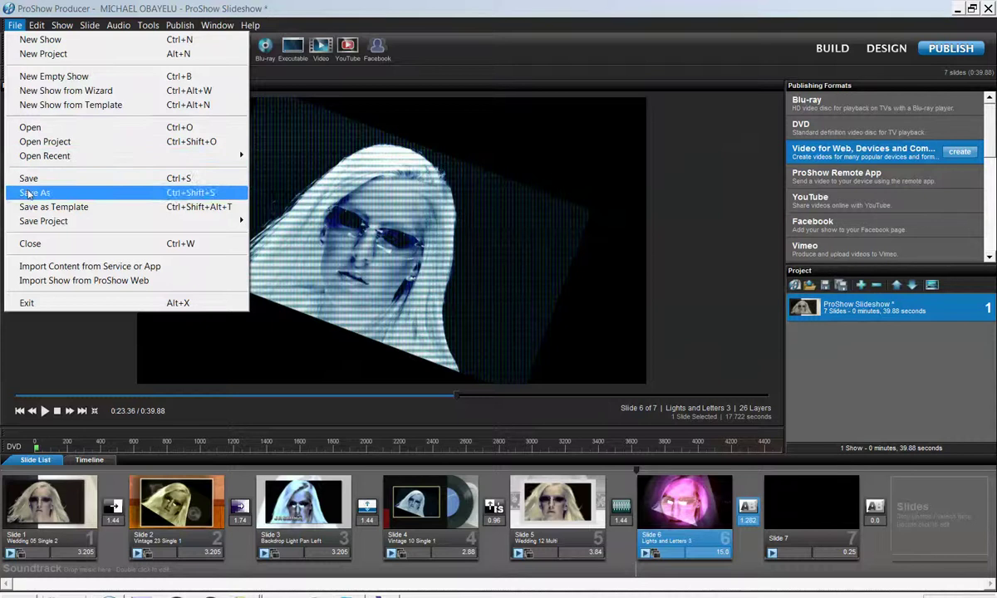
{"action": "left_click", "coordinate": [29, 192]}
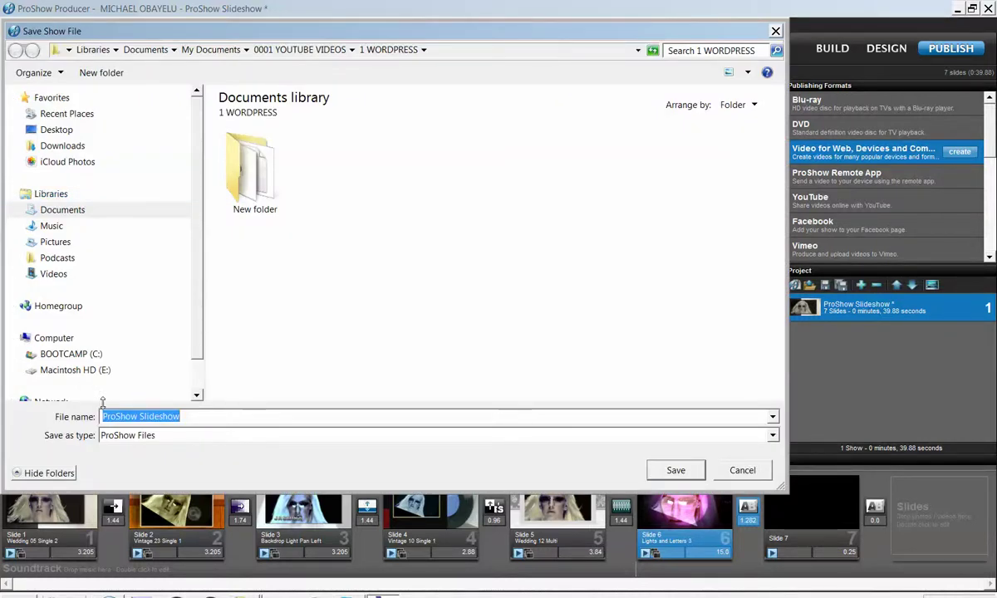
{"action": "type", "text": "PRHW"}
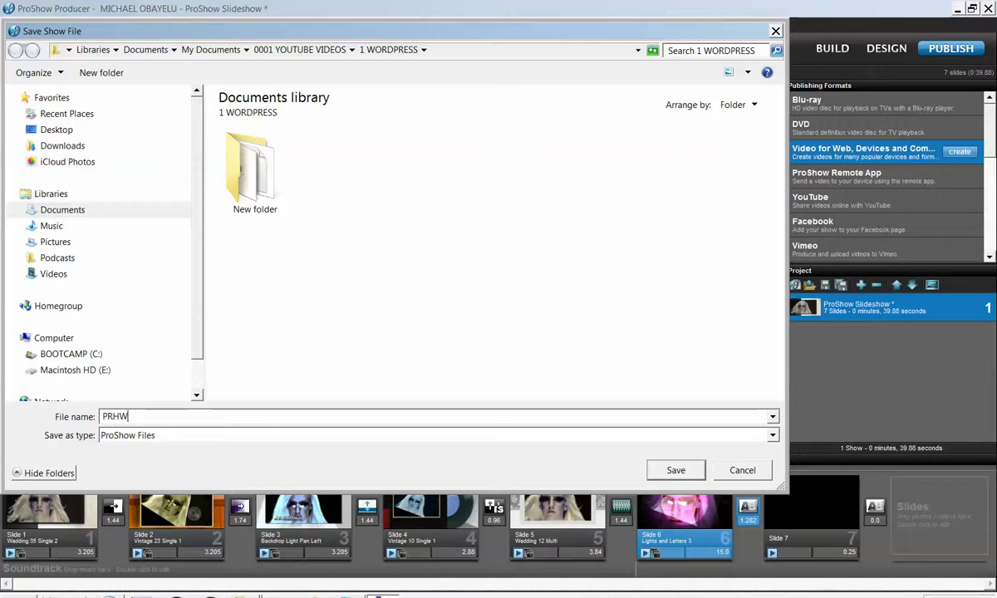
{"action": "key", "text": "BackSpace"}
{"action": "key", "text": "BackSpace"}
{"action": "type", "text": "OSHO"}
{"action": "key", "text": "BackSpace"}
{"action": "key", "text": "BackSpace"}
{"action": "key", "text": "BackSpace"}
{"action": "type", "text": "SHOW"}
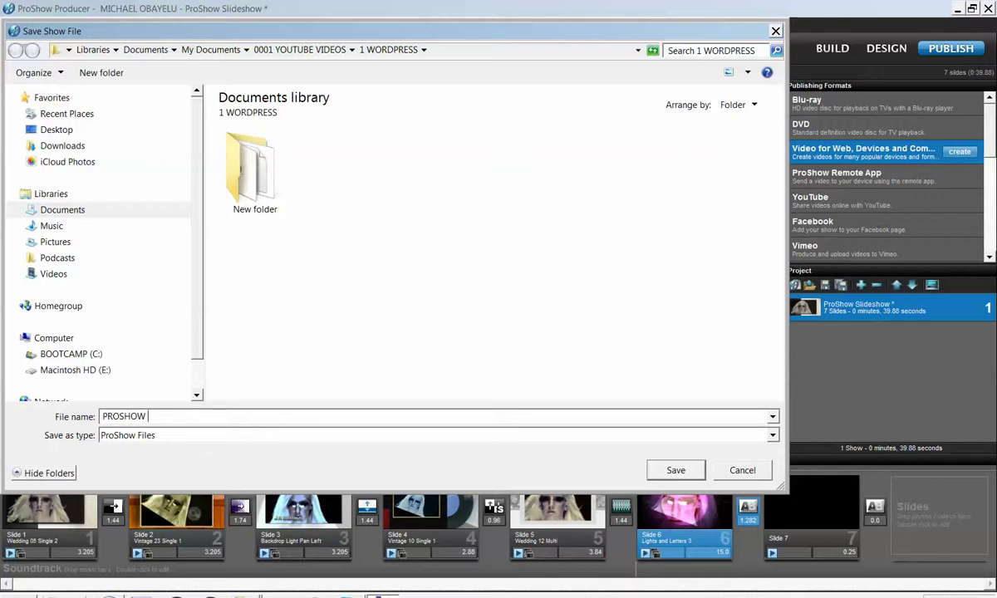
{"action": "type", "text": " TUTORIAL"}
{"action": "type", "text": "2 SLIDE STYLE"}
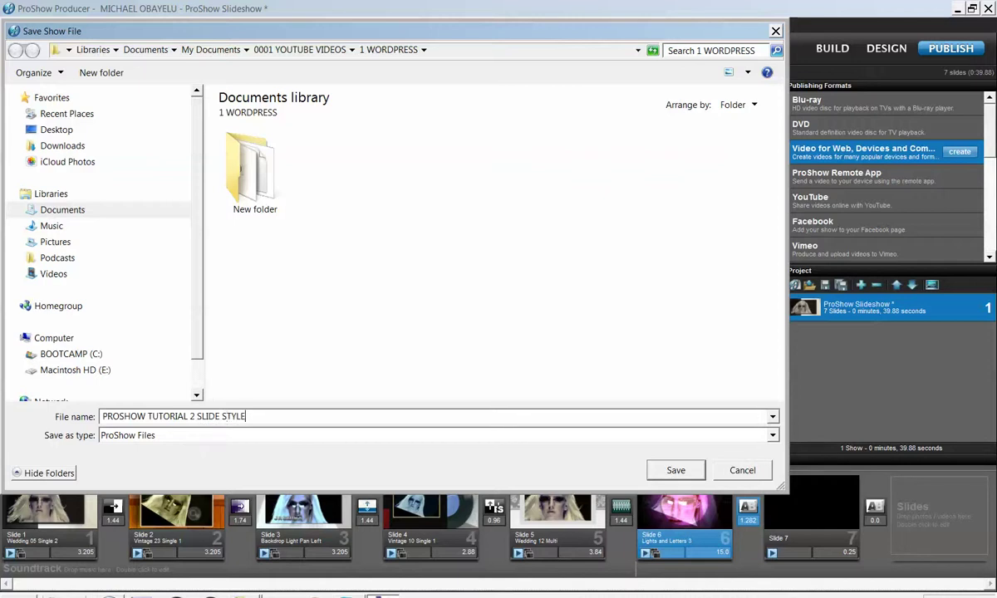
{"action": "left_click", "coordinate": [673, 470]}
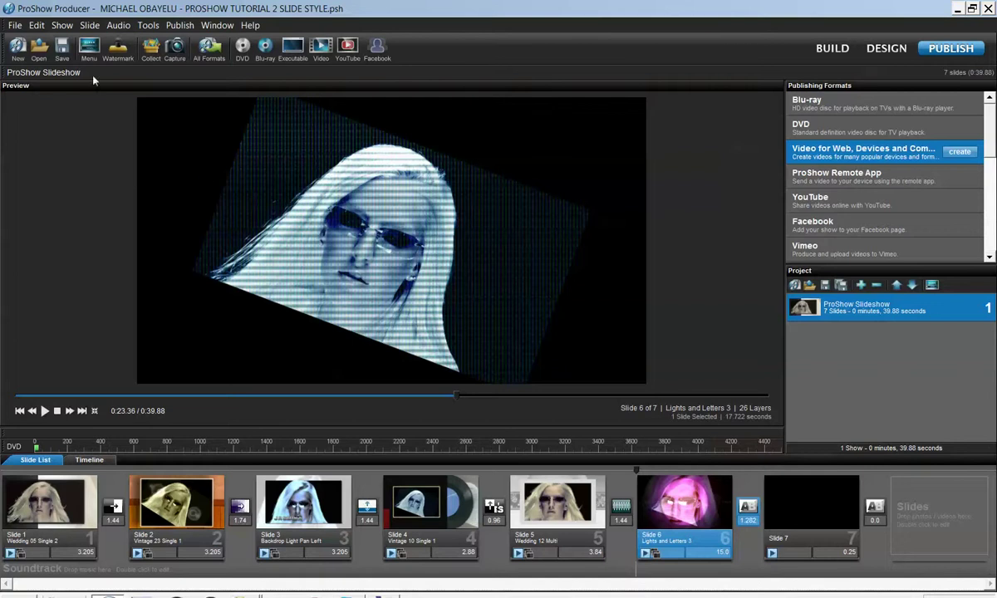
Save the show's latest changes, then switch to the 1 WORDPRESS Explorer window.
{"action": "left_click", "coordinate": [14, 26]}
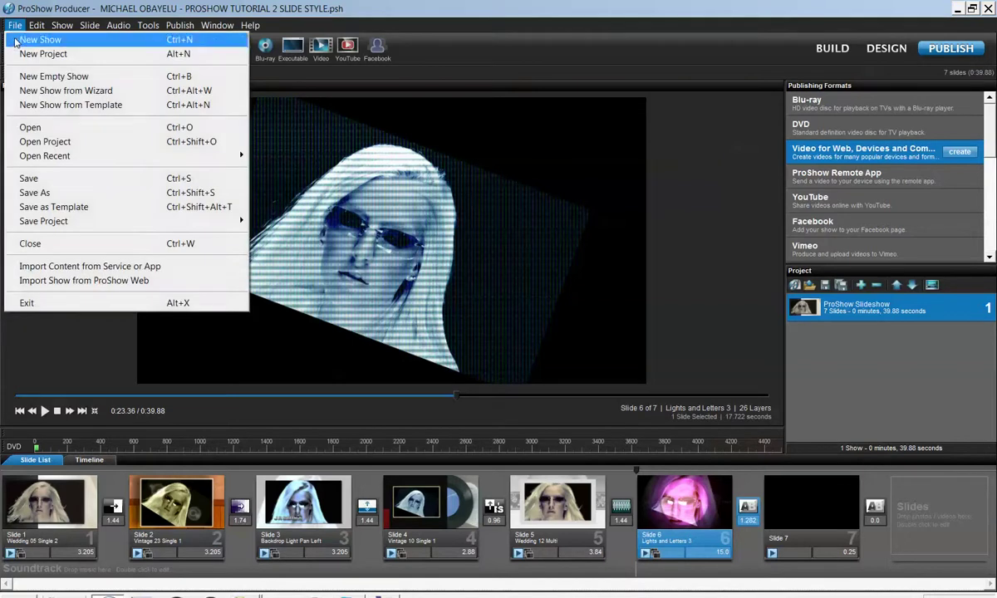
{"action": "left_click", "coordinate": [36, 181]}
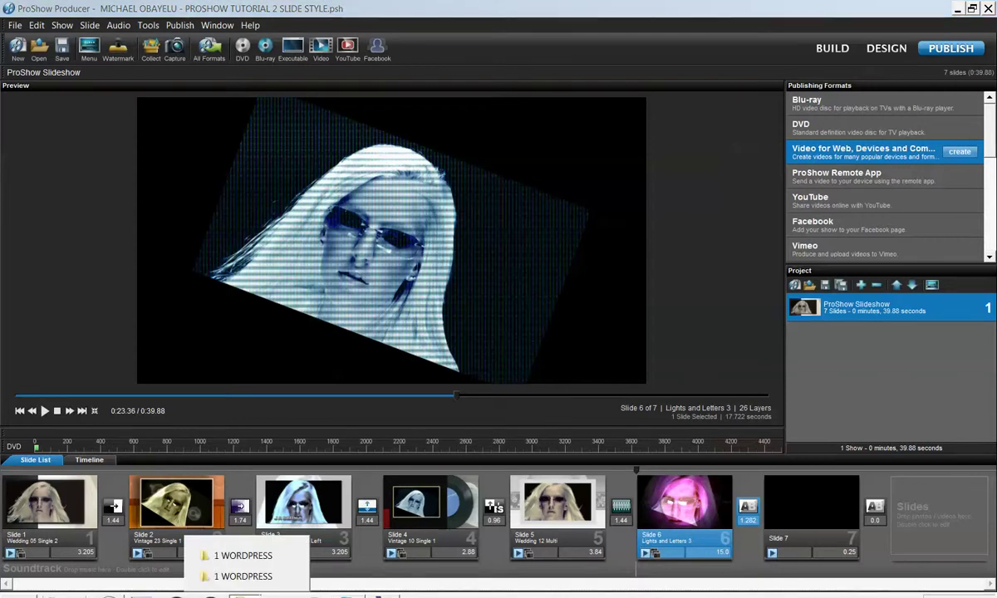
{"action": "key", "text": "alt+Tab"}
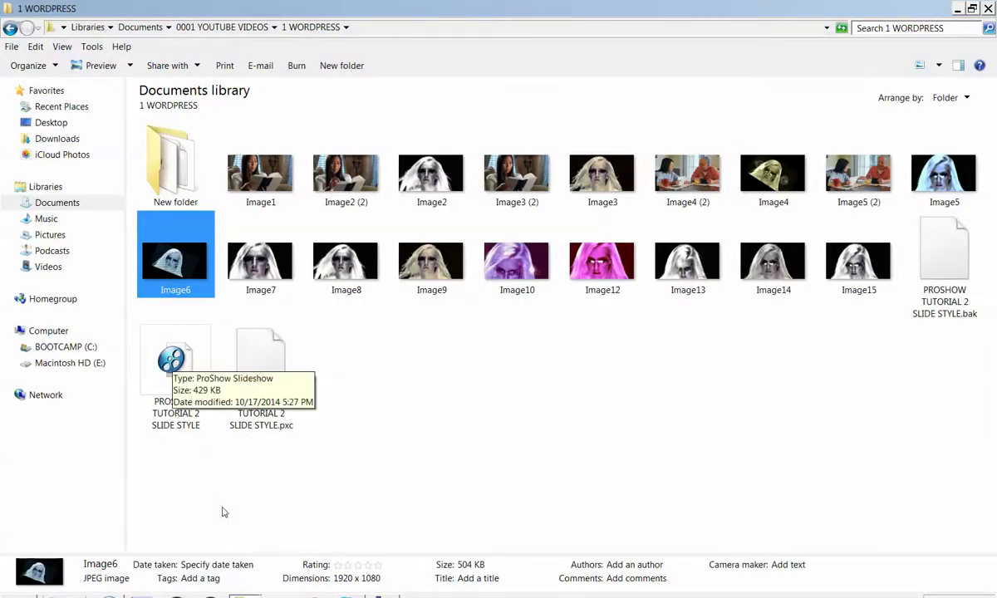
Close ProShow Producer and reopen PROSHOW TUTORIAL 2 SLIDE STYLE from the 1 WORDPRESS folder.
{"action": "left_click", "coordinate": [988, 9]}
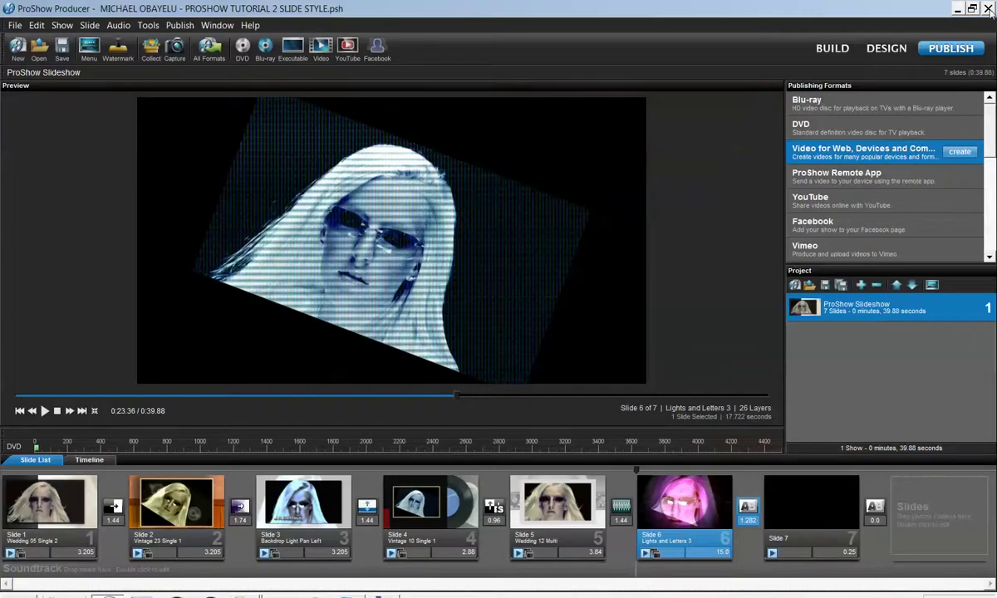
{"action": "left_click", "coordinate": [988, 8]}
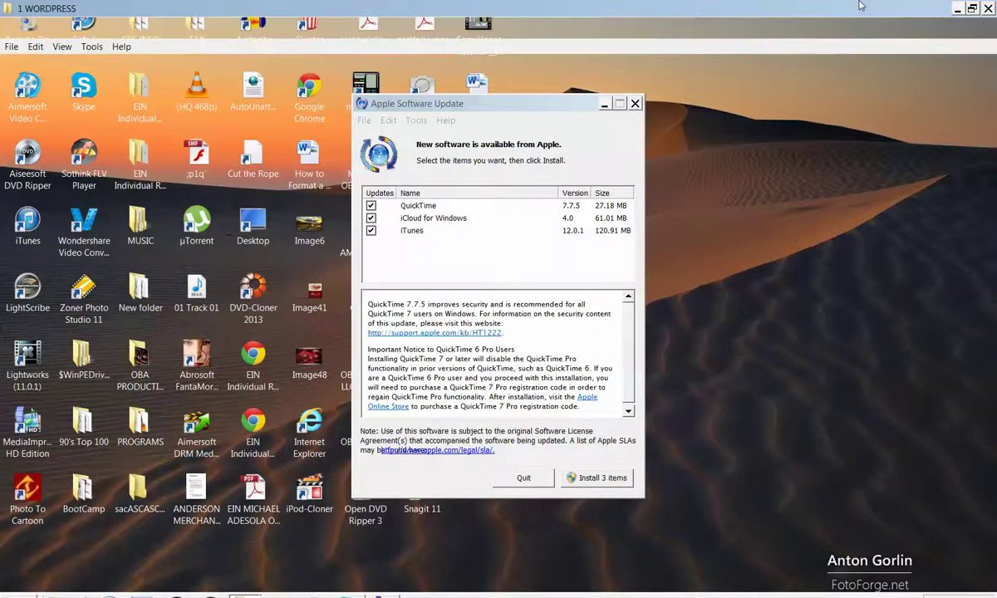
{"action": "left_click", "coordinate": [220, 571]}
{"action": "left_click", "coordinate": [957, 8]}
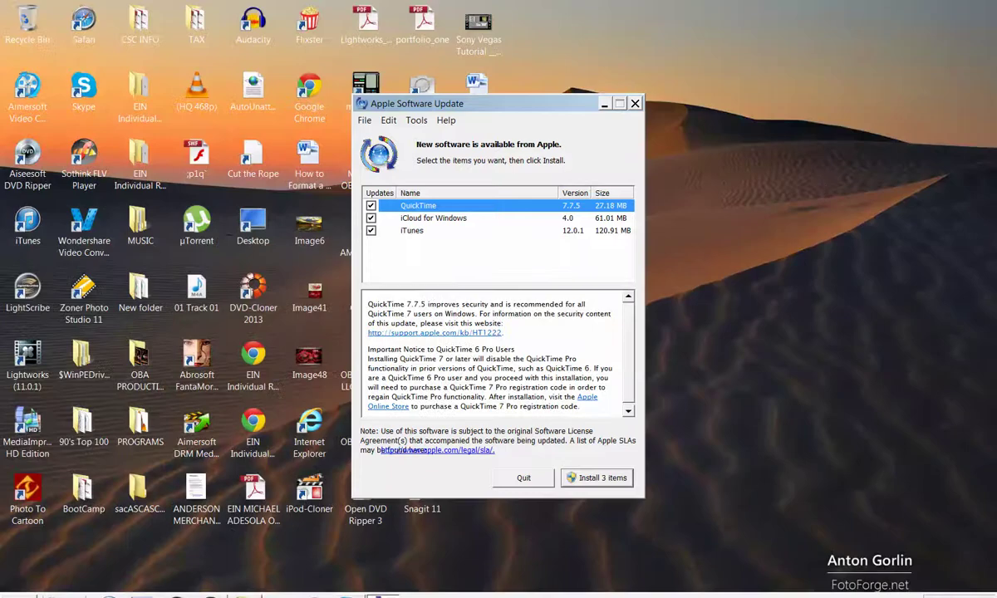
{"action": "left_click", "coordinate": [245, 593]}
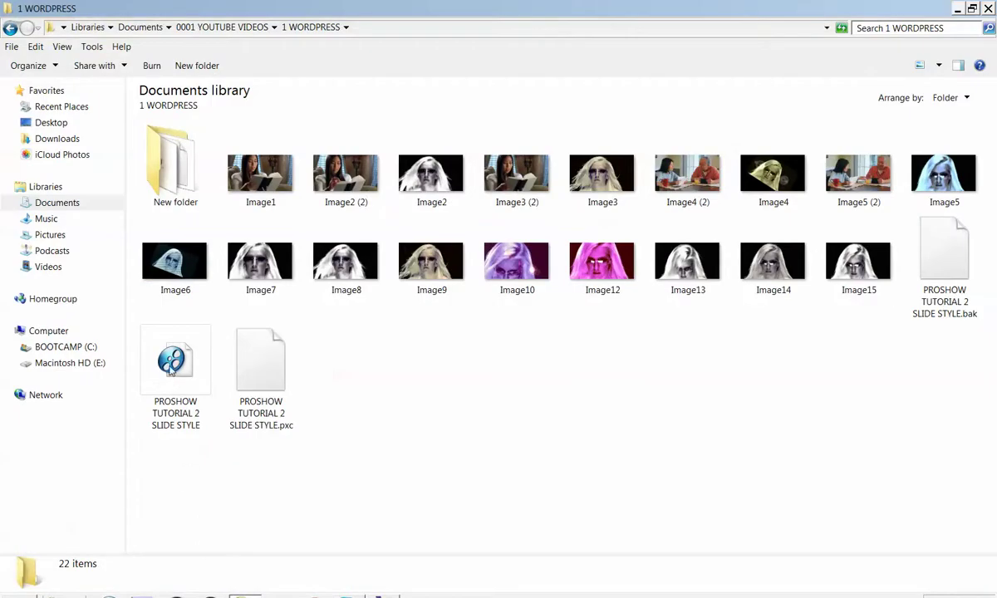
{"action": "left_click", "coordinate": [169, 370]}
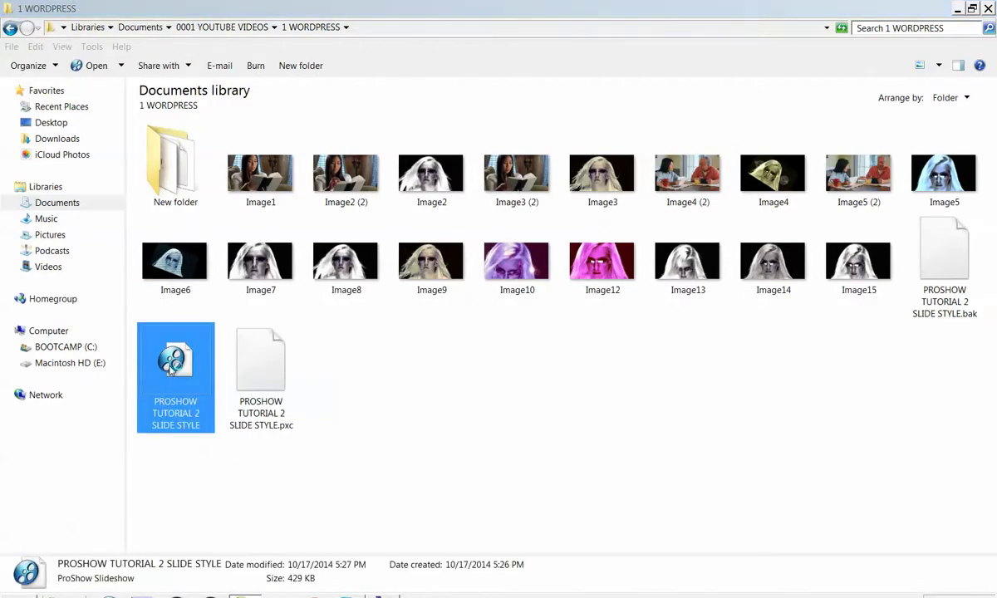
{"action": "double_click", "coordinate": [169, 370]}
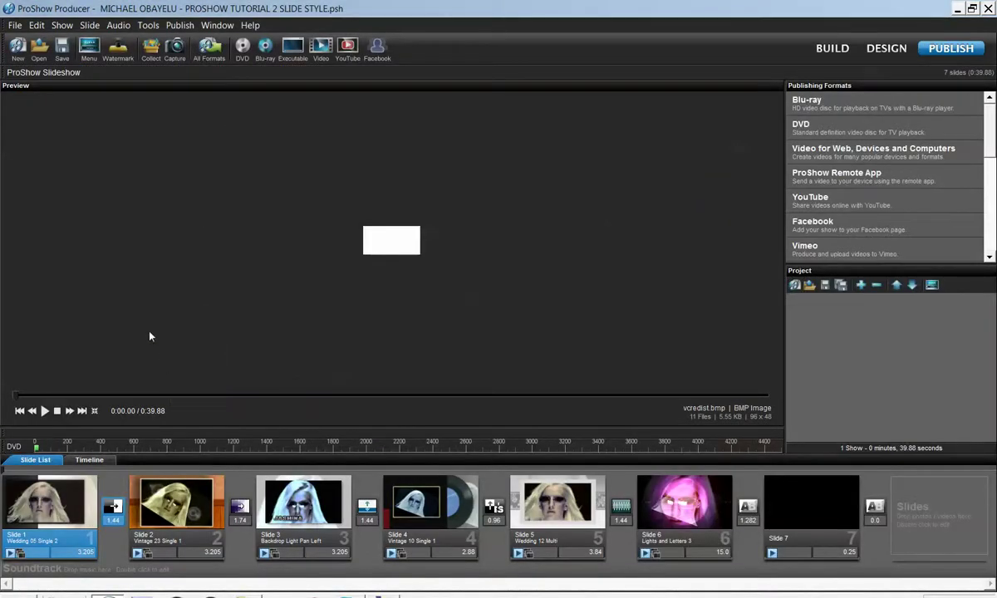
{"action": "left_click", "coordinate": [13, 27]}
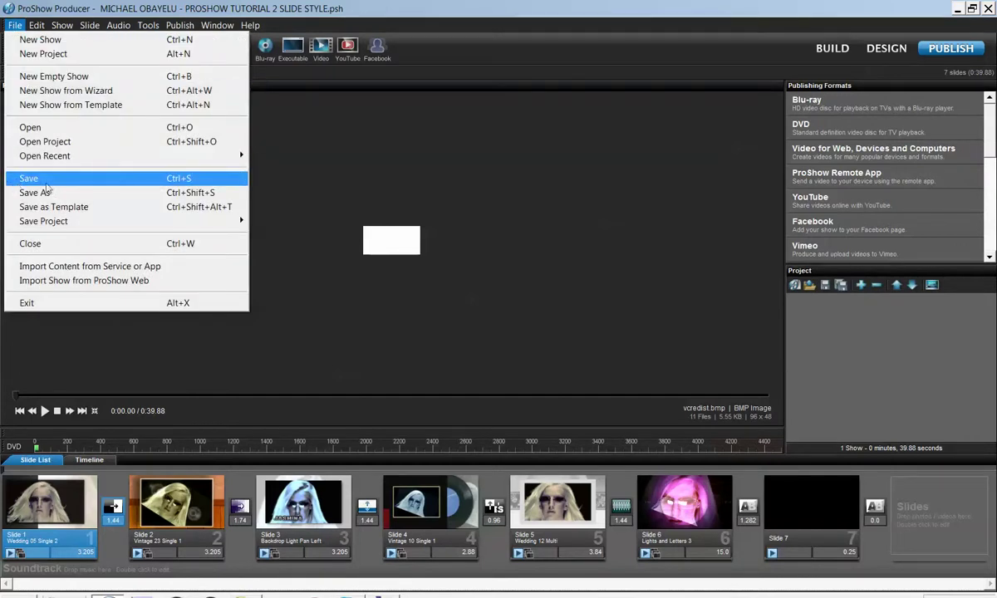
{"action": "left_click", "coordinate": [349, 163]}
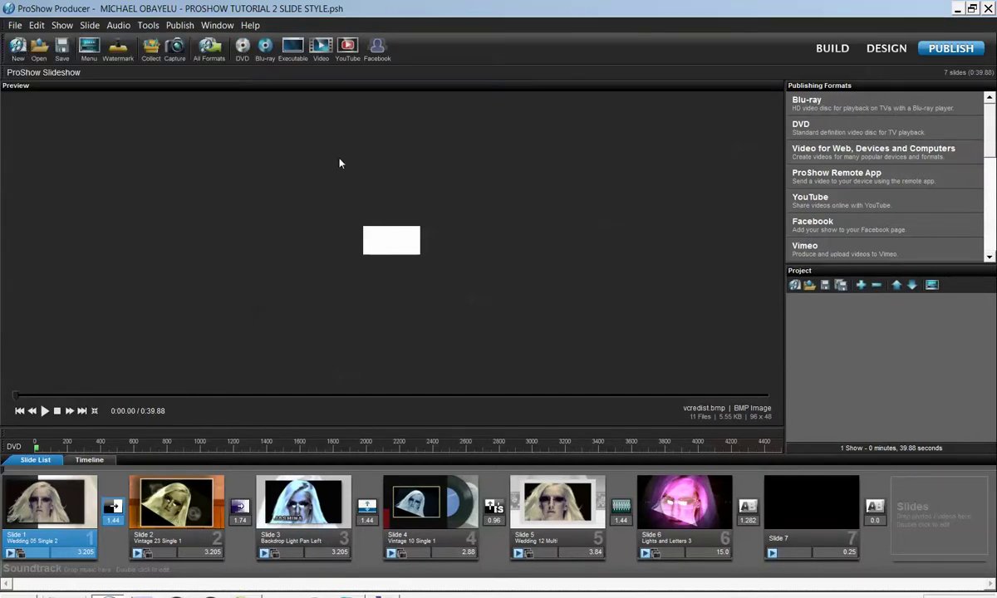
{"action": "left_click", "coordinate": [15, 26]}
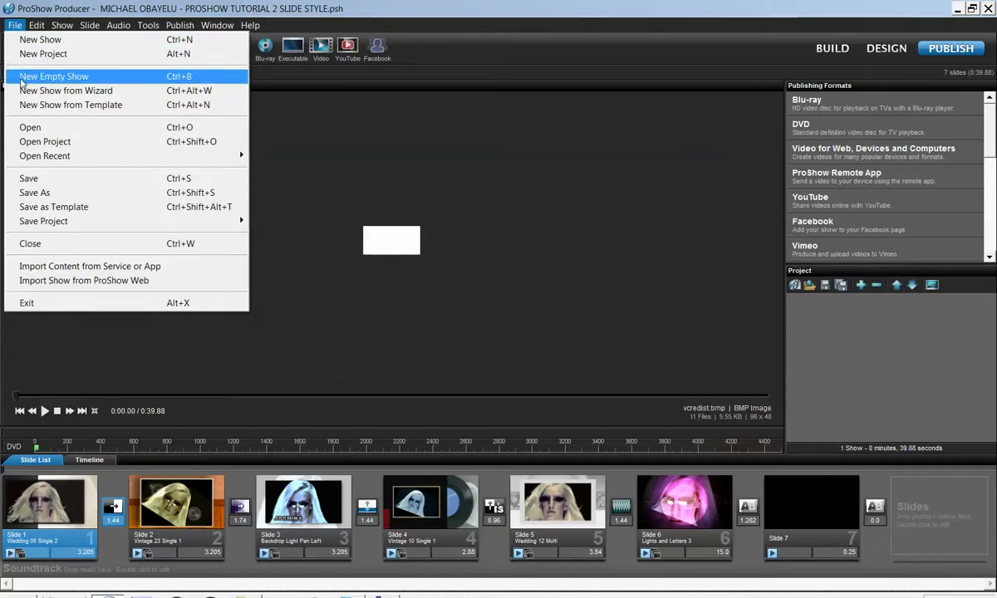
{"action": "left_click", "coordinate": [267, 177]}
{"action": "left_click", "coordinate": [37, 25]}
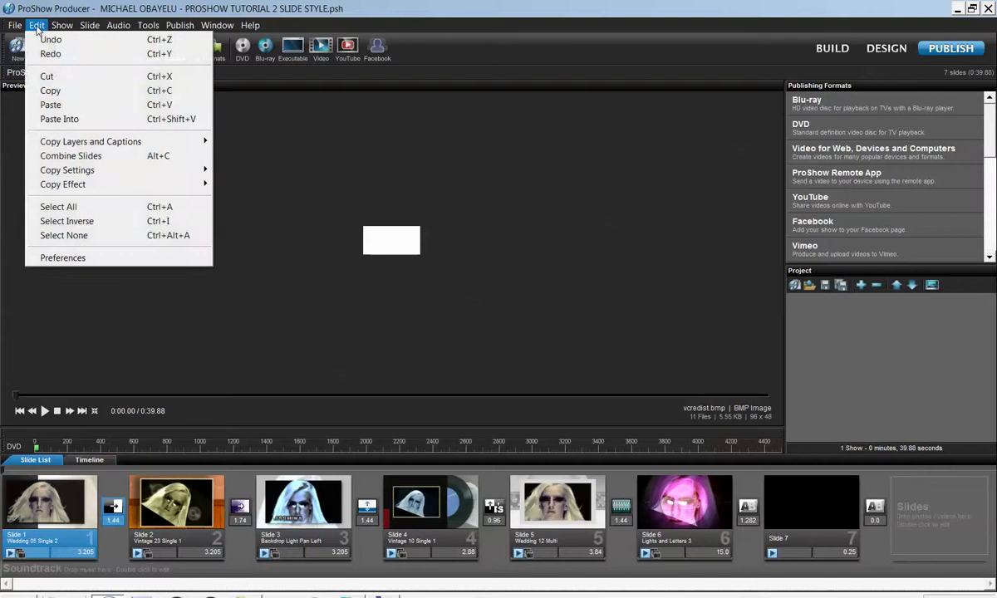
{"action": "left_click", "coordinate": [374, 105]}
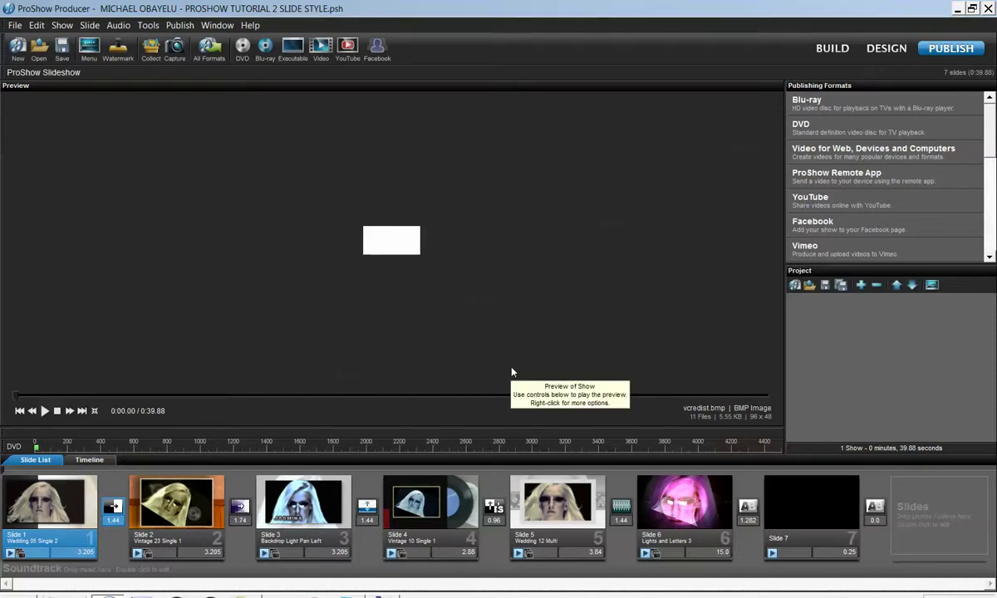
Open and dismiss Slide 1's options, then preview the show full screen from slide 1.
{"action": "left_click", "coordinate": [73, 498]}
{"action": "double_click", "coordinate": [71, 499]}
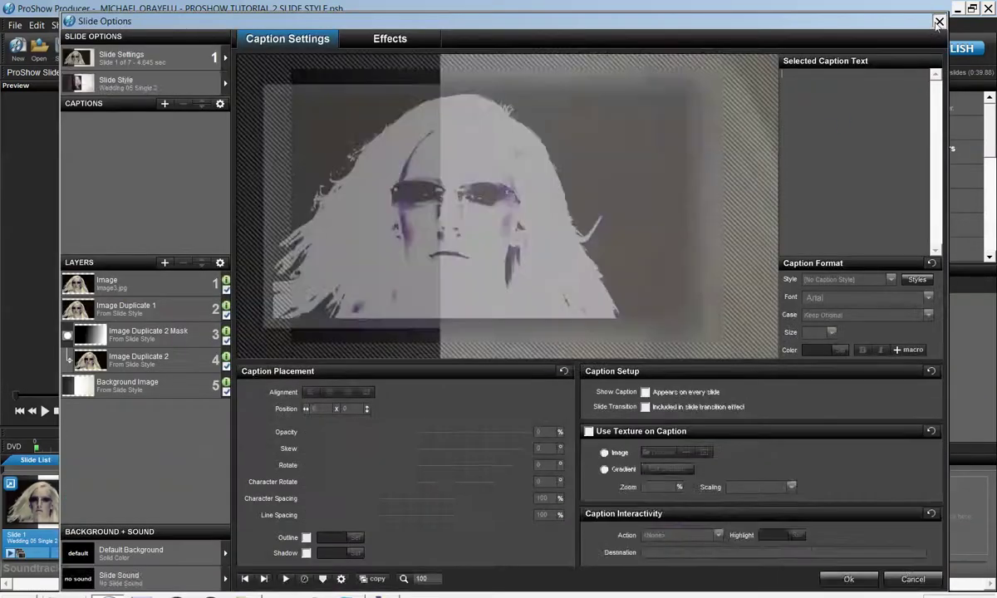
{"action": "key", "text": "Escape"}
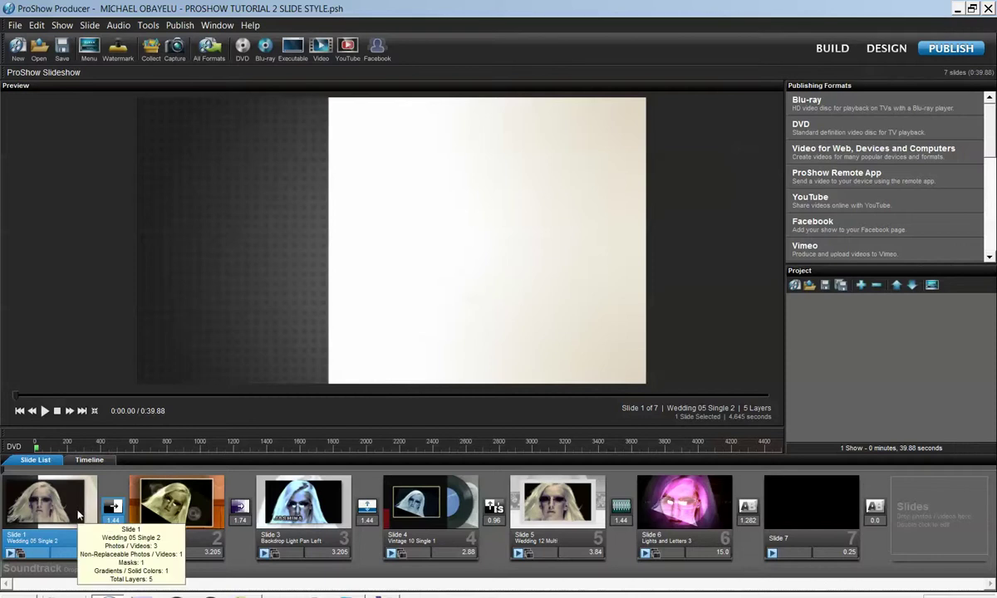
{"action": "key", "text": "alt+Return"}
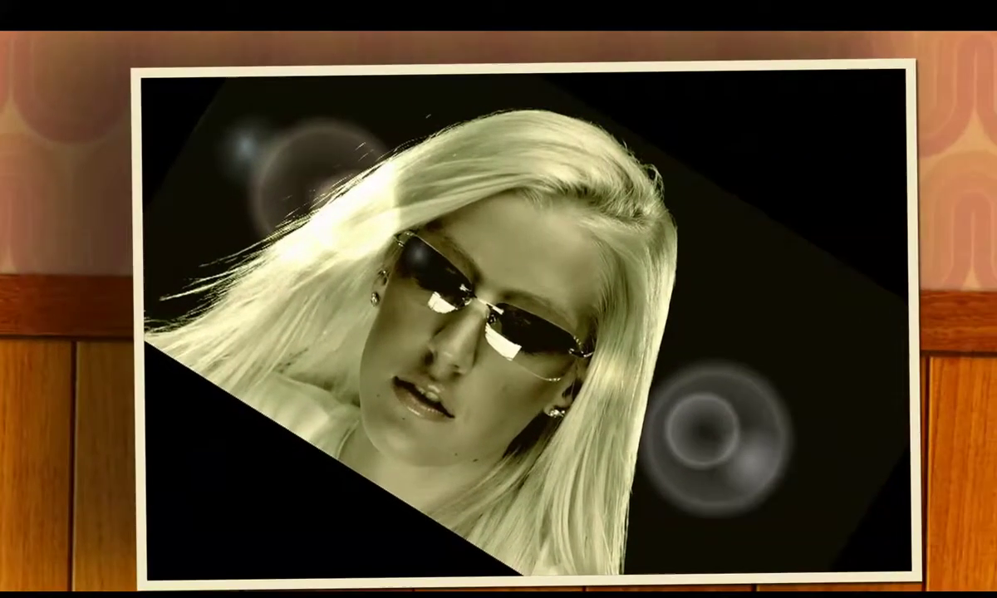
{"action": "key", "text": "Escape"}
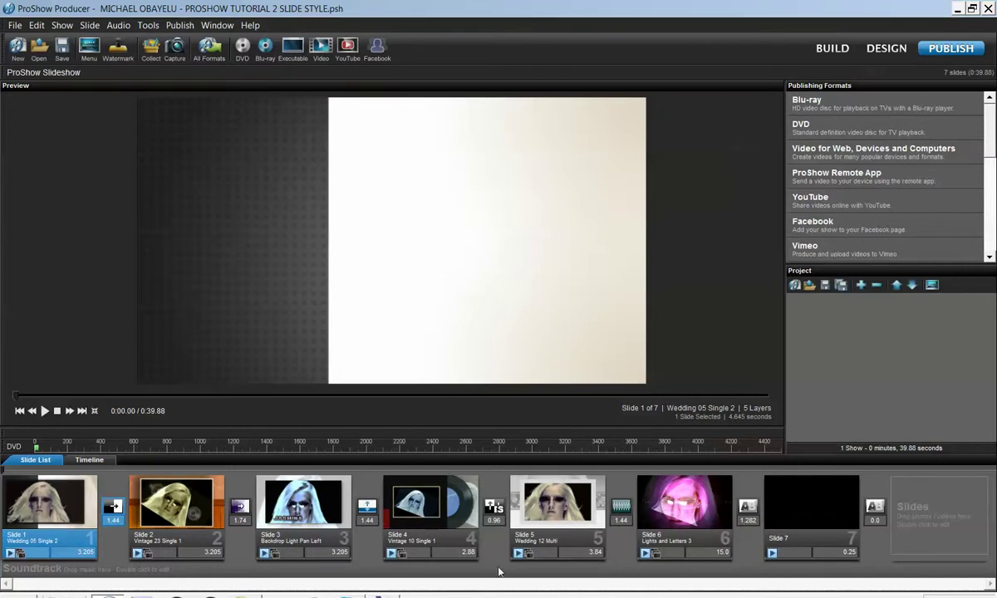
Inspect Slide 1's duration, leaving it at 3.205 seconds.
{"action": "left_click", "coordinate": [81, 553]}
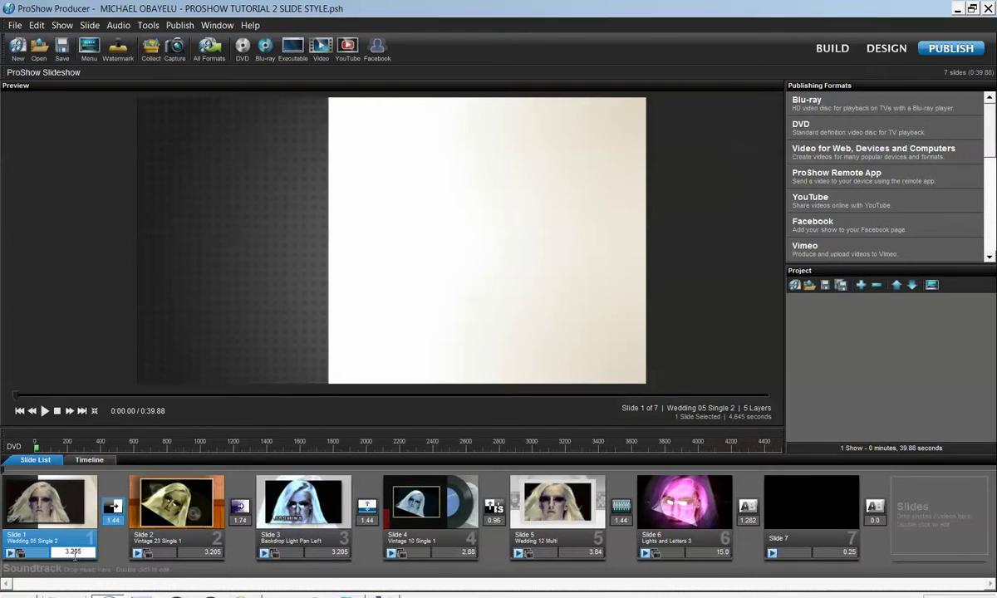
{"action": "left_click", "coordinate": [77, 552]}
{"action": "left_click", "coordinate": [110, 512]}
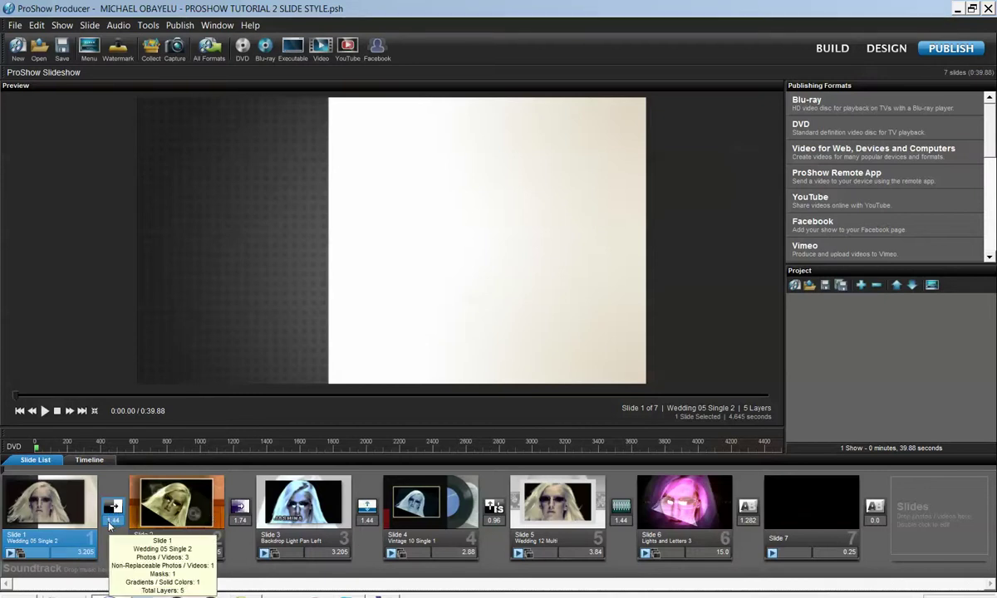
Set Slide 3, Backdrop Light Pan Left, to 2.0 seconds and preview it full screen.
{"action": "left_click", "coordinate": [309, 510]}
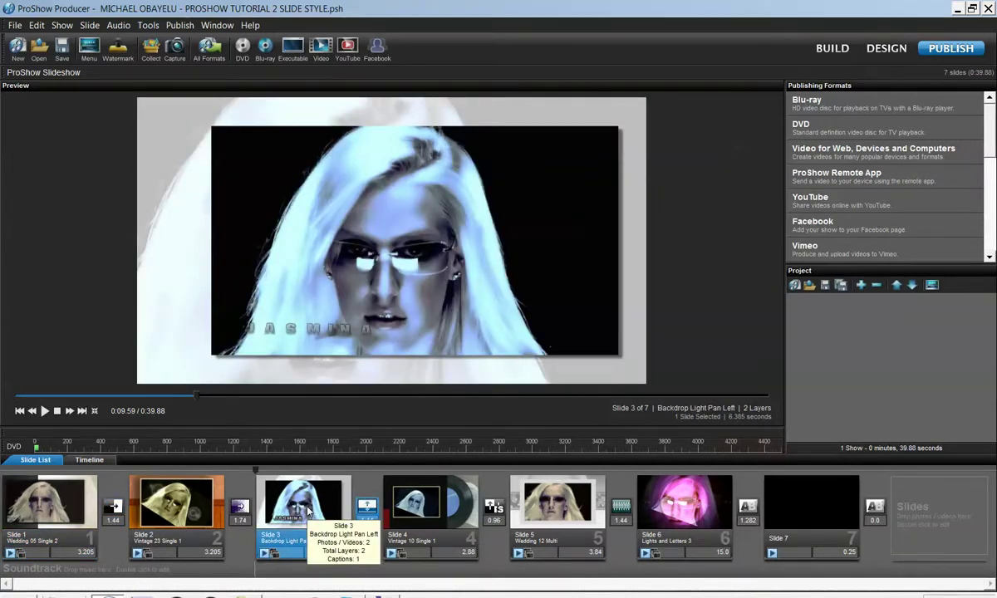
{"action": "key", "text": "ctrl+f"}
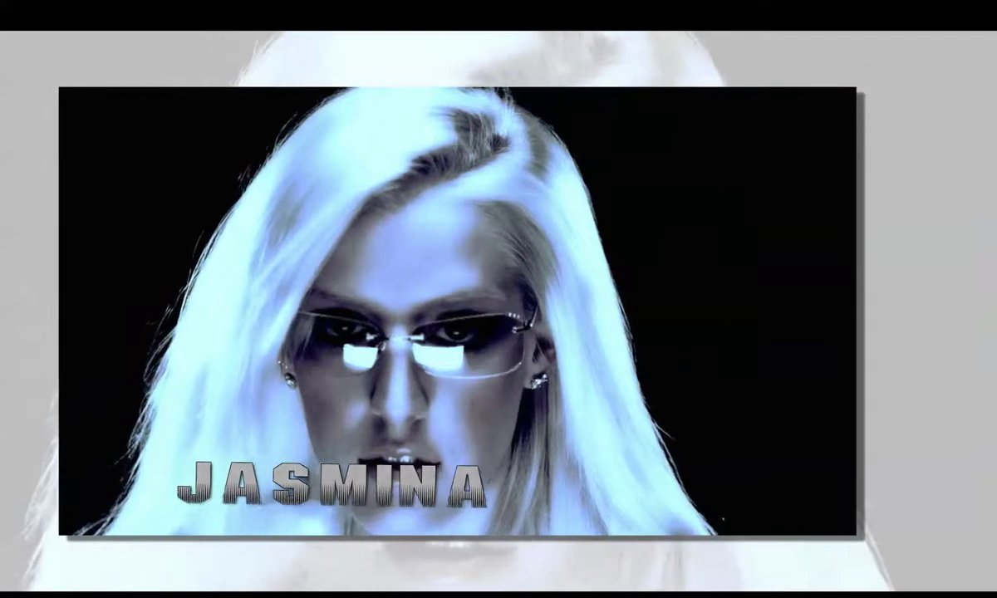
{"action": "key", "text": "Escape"}
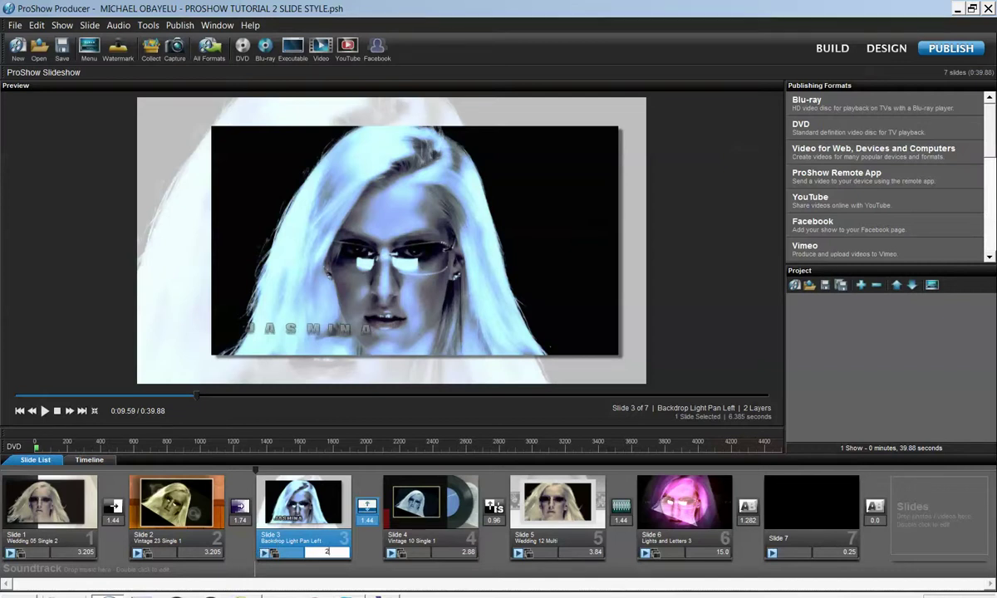
{"action": "key", "text": "Return"}
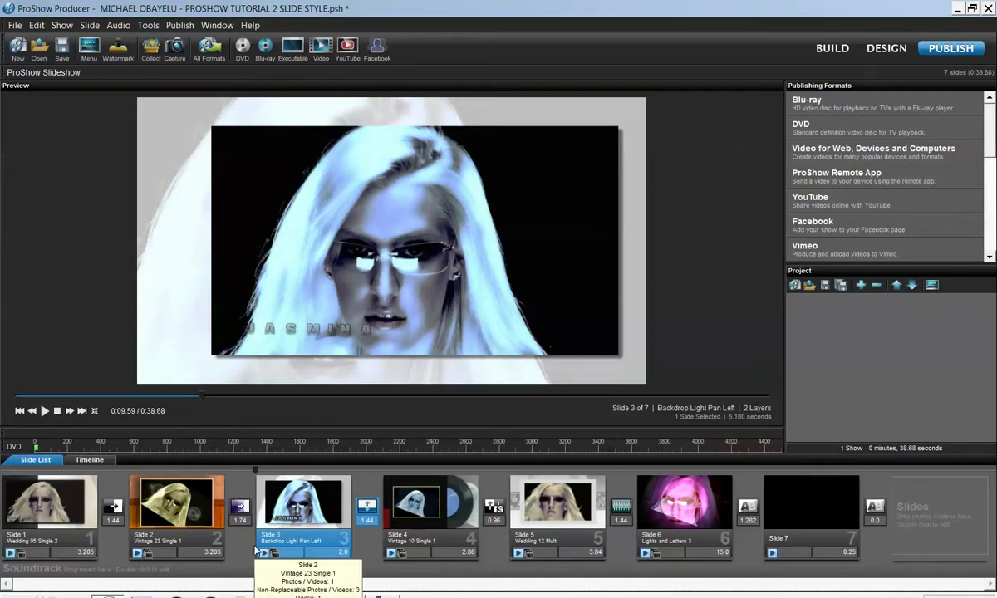
{"action": "key", "text": "alt+Return"}
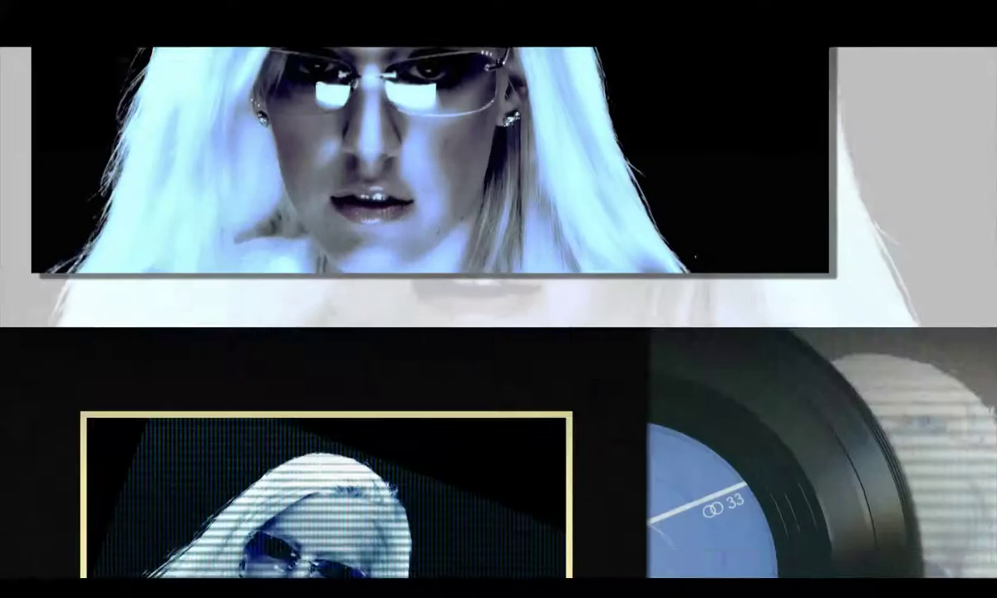
{"action": "key", "text": "Escape"}
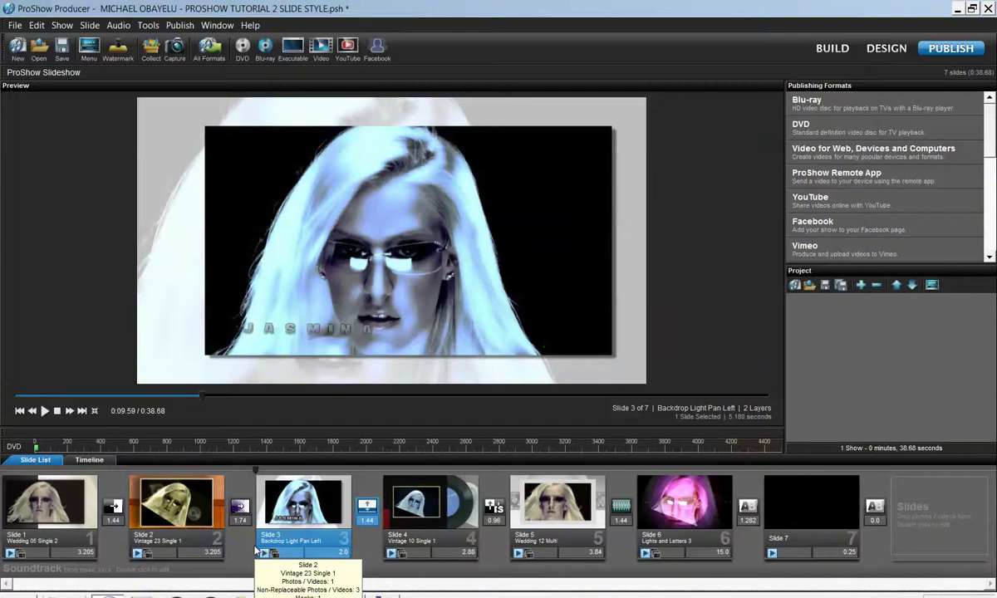
Preview slide 2, Vintage 23 Single 1, full screen and return to the editor.
{"action": "left_click", "coordinate": [197, 512]}
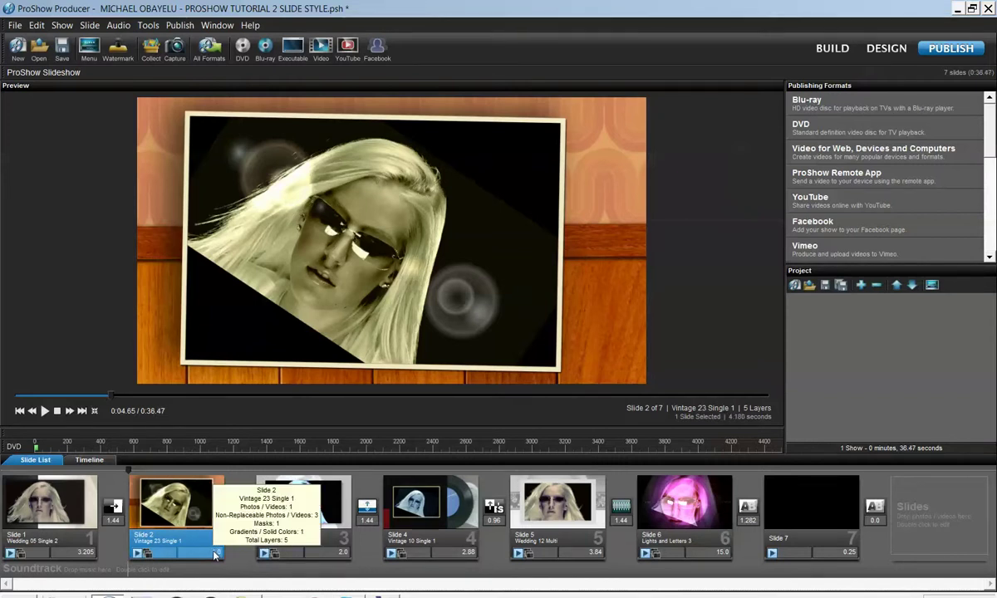
{"action": "key", "text": "alt+Return"}
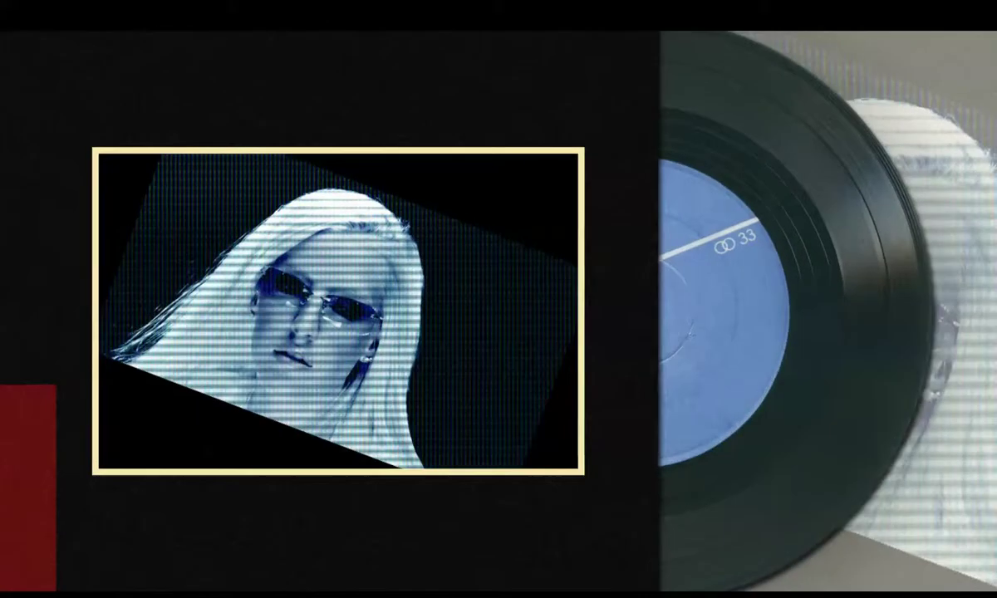
{"action": "key", "text": "Escape"}
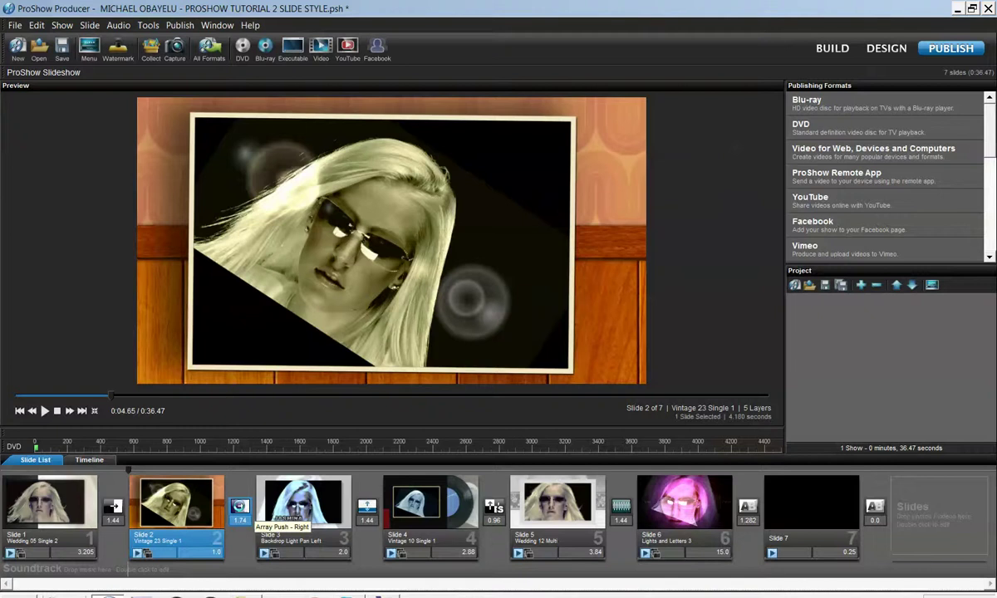
{"action": "left_click", "coordinate": [239, 506]}
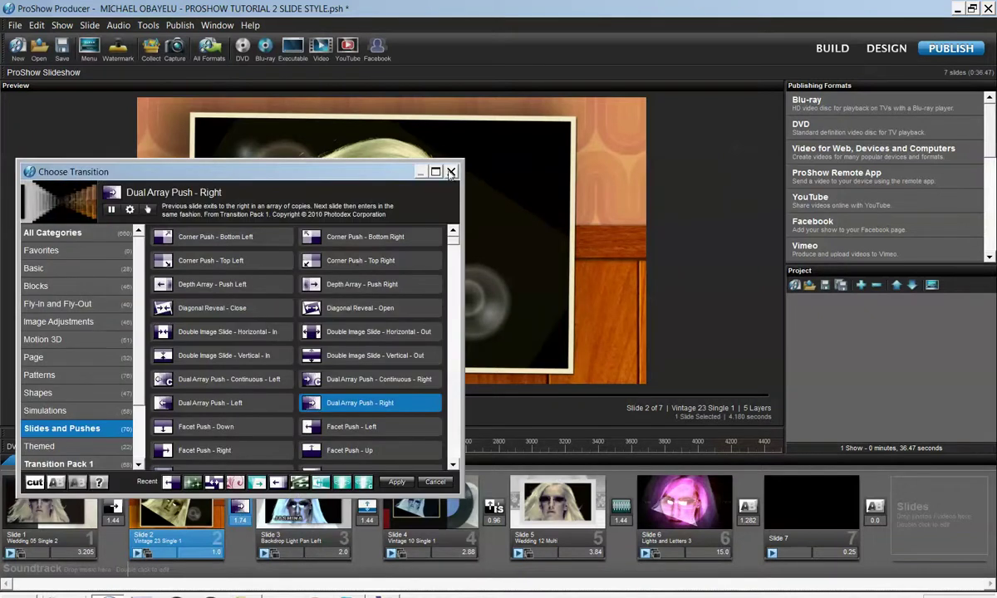
{"action": "left_click", "coordinate": [397, 482]}
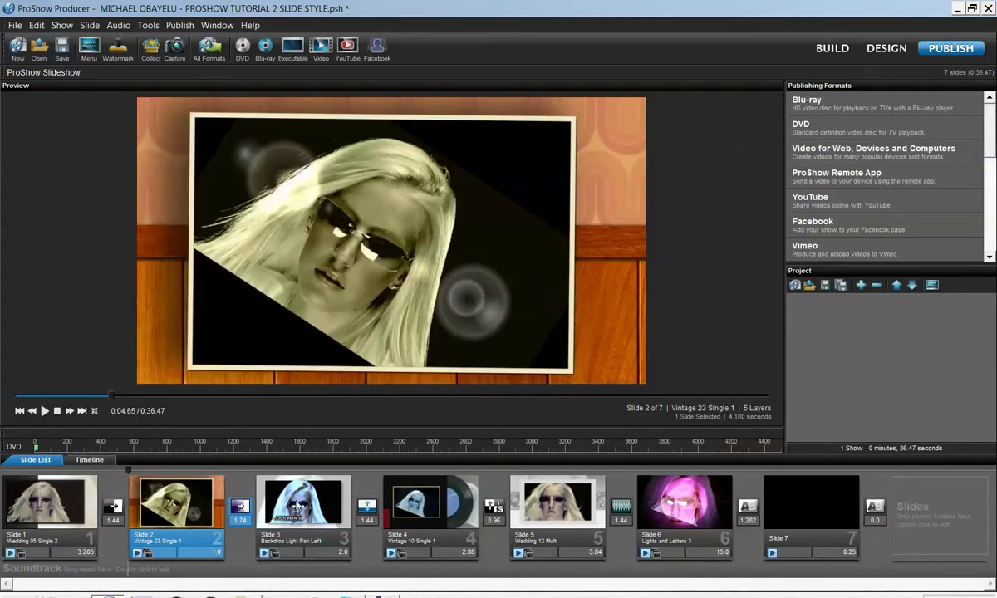
{"action": "double_click", "coordinate": [295, 505]}
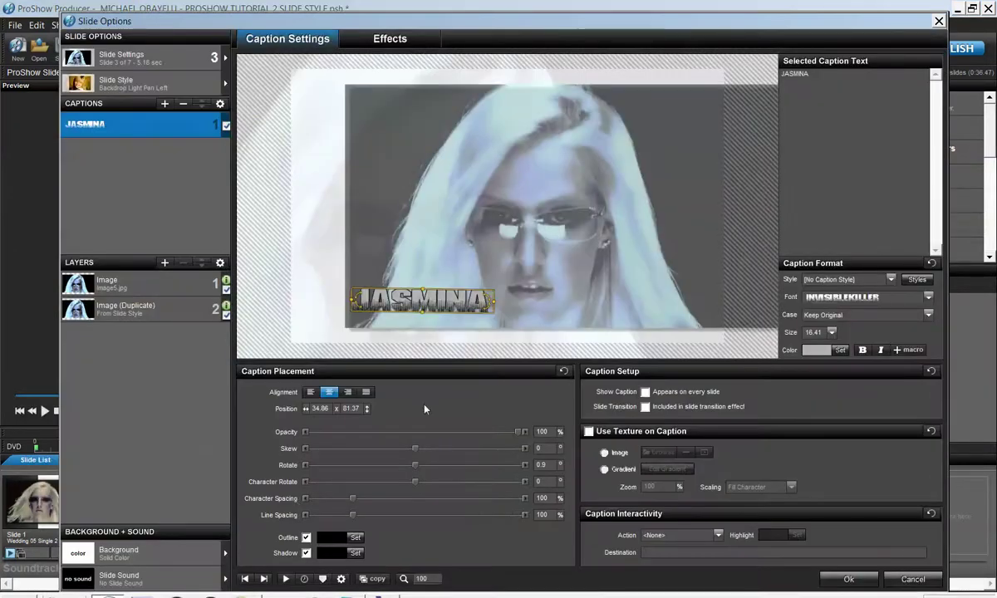
{"action": "left_click", "coordinate": [939, 21]}
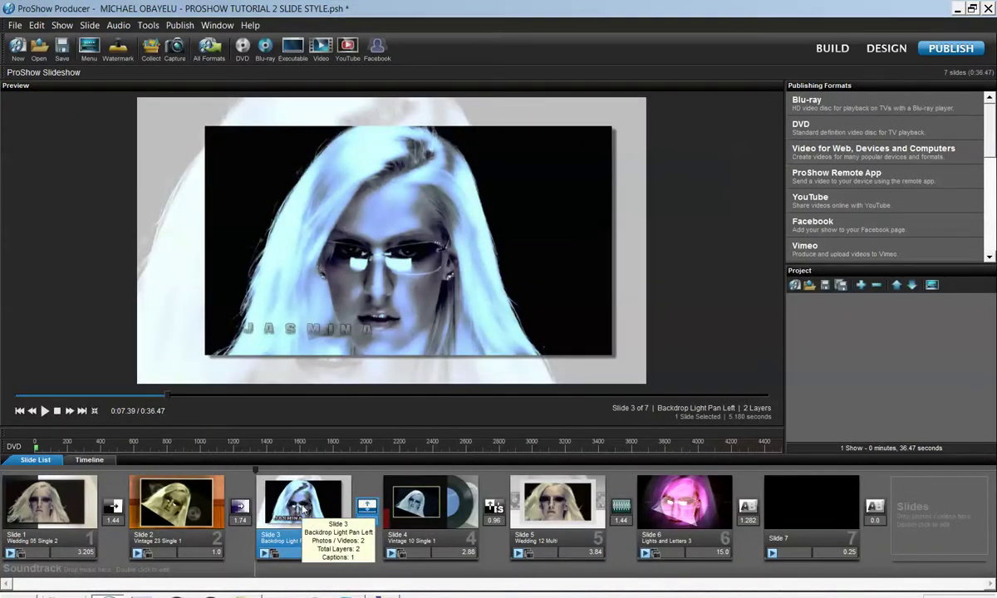
Copy slide 3, Backdrop Light Pan Left, and paste it at the end as slide 8.
{"action": "left_click", "coordinate": [681, 507]}
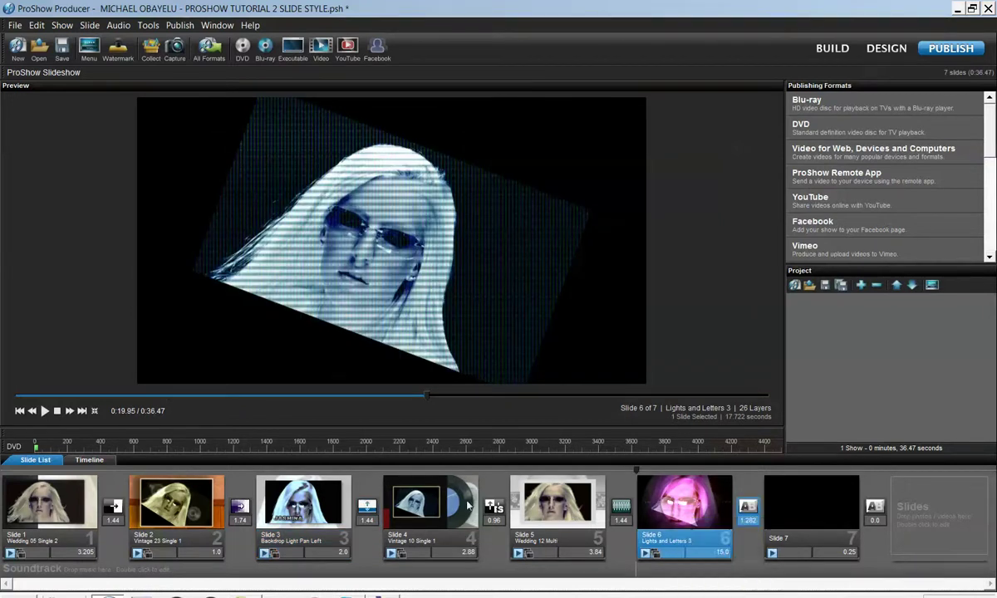
{"action": "left_click", "coordinate": [285, 502]}
{"action": "right_click", "coordinate": [285, 502]}
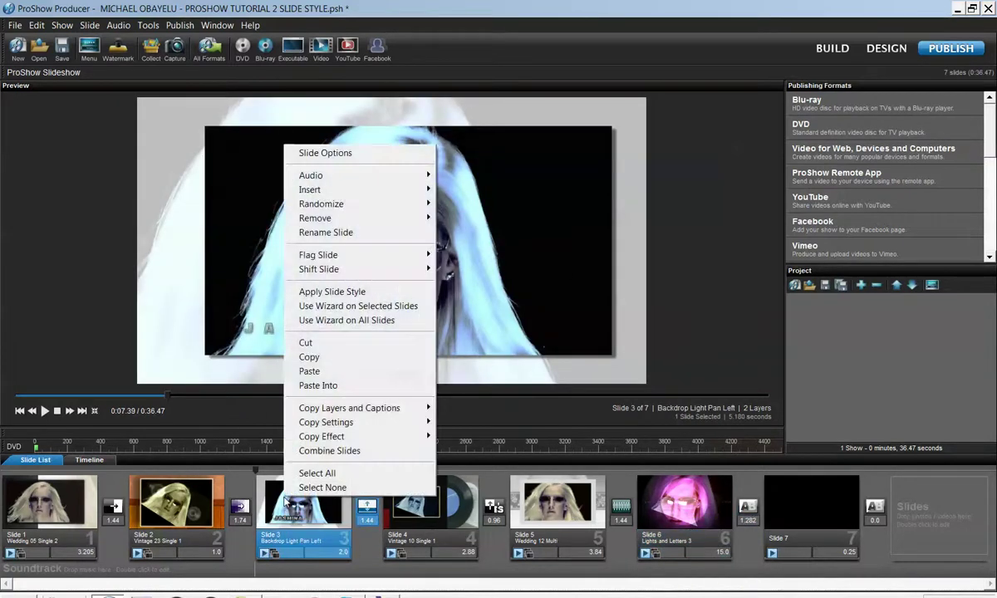
{"action": "left_click", "coordinate": [335, 359]}
{"action": "left_click", "coordinate": [925, 515]}
{"action": "right_click", "coordinate": [925, 516]}
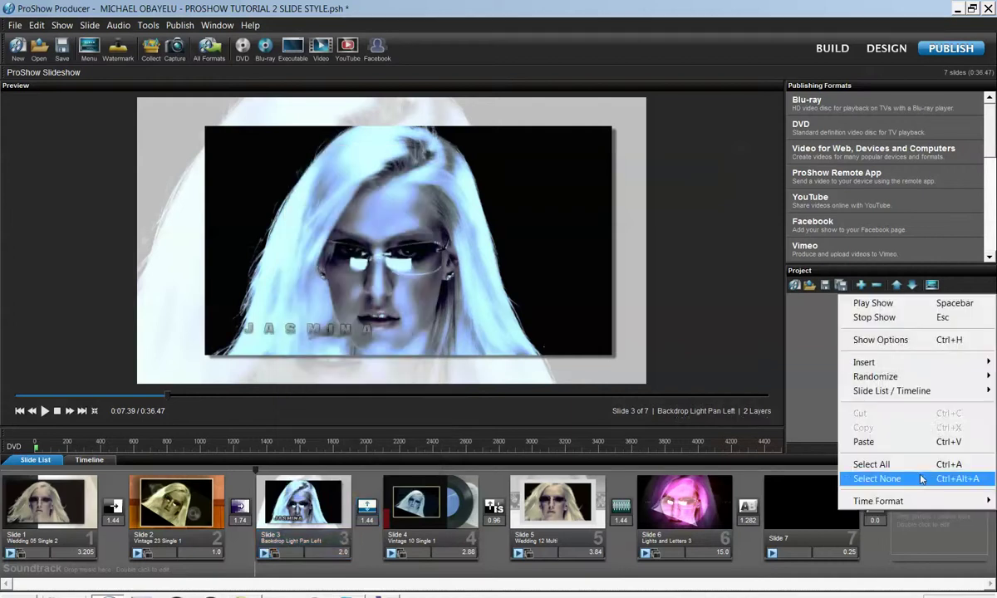
{"action": "left_click", "coordinate": [864, 442]}
{"action": "left_click", "coordinate": [939, 516]}
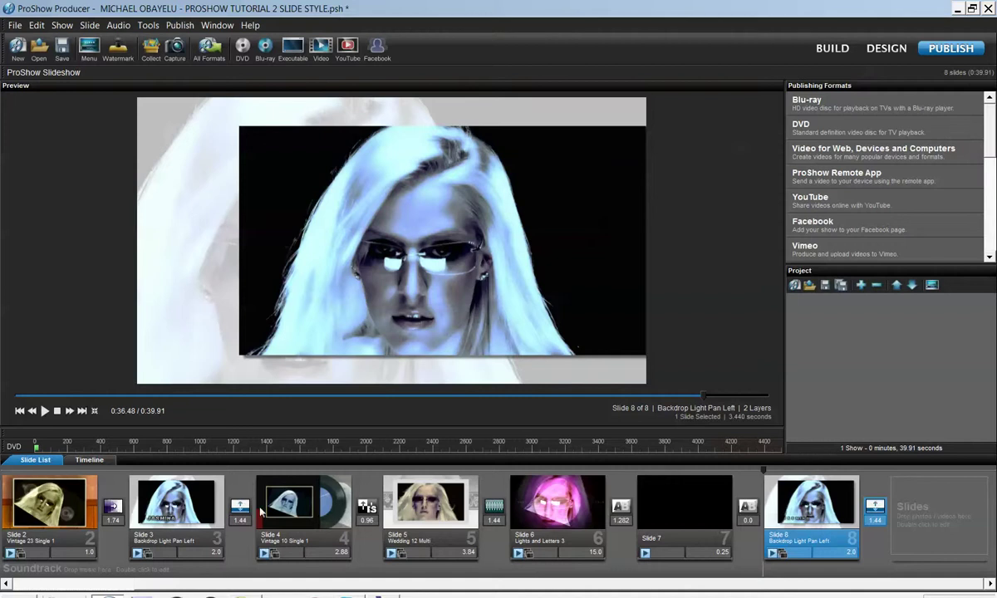
Copy slide 5, Wedding 12 Multi, and paste it at the end as slide 9.
{"action": "left_click", "coordinate": [295, 506]}
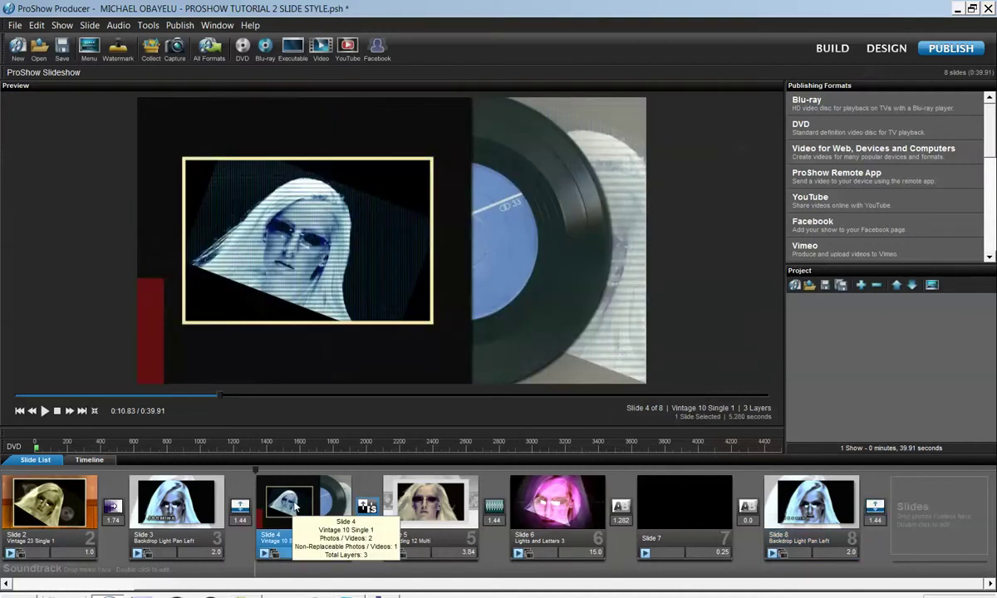
{"action": "left_click", "coordinate": [422, 498]}
{"action": "right_click", "coordinate": [422, 498]}
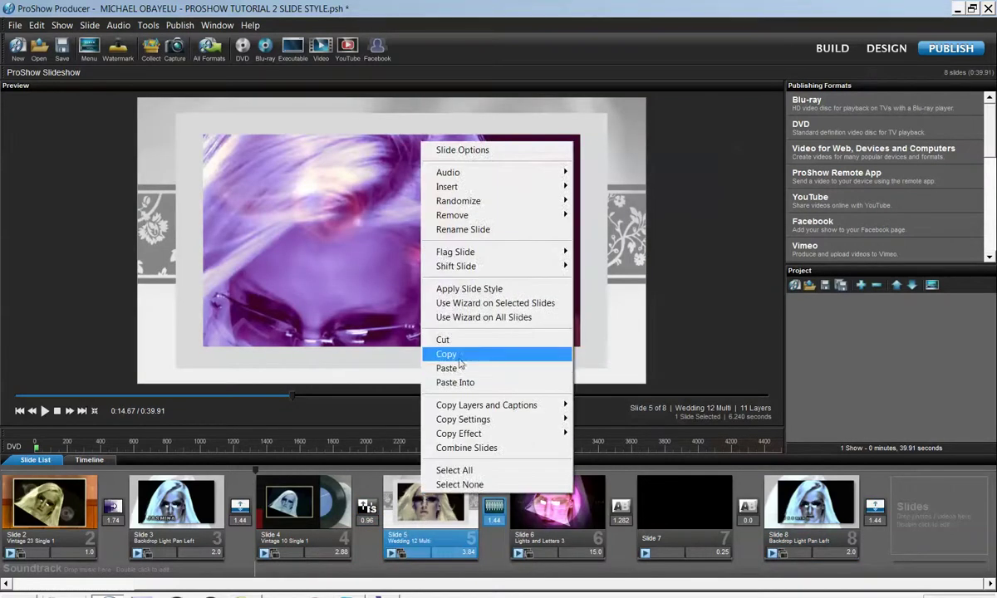
{"action": "left_click", "coordinate": [462, 357]}
{"action": "right_click", "coordinate": [879, 486]}
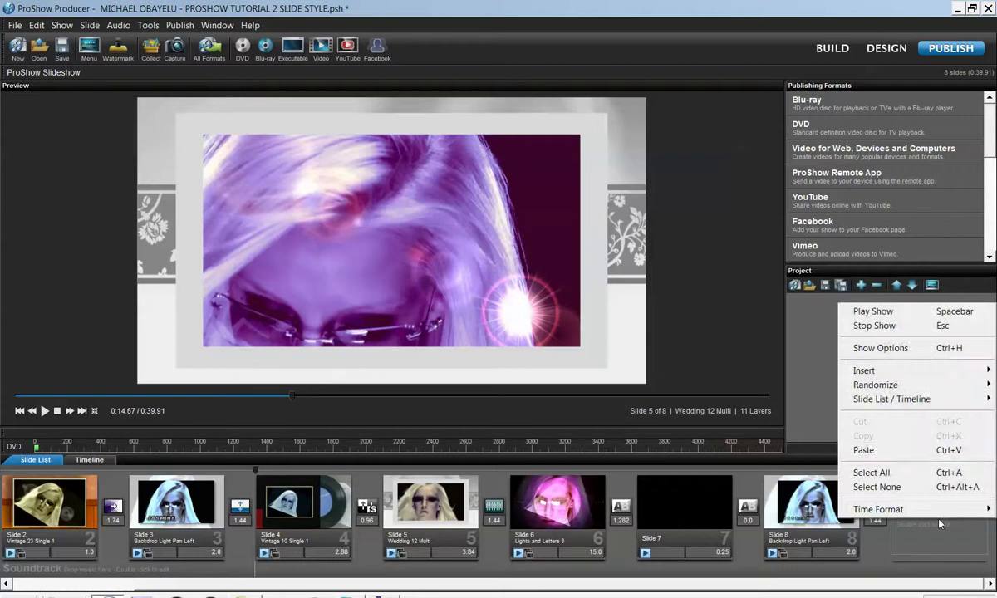
{"action": "left_click", "coordinate": [864, 449]}
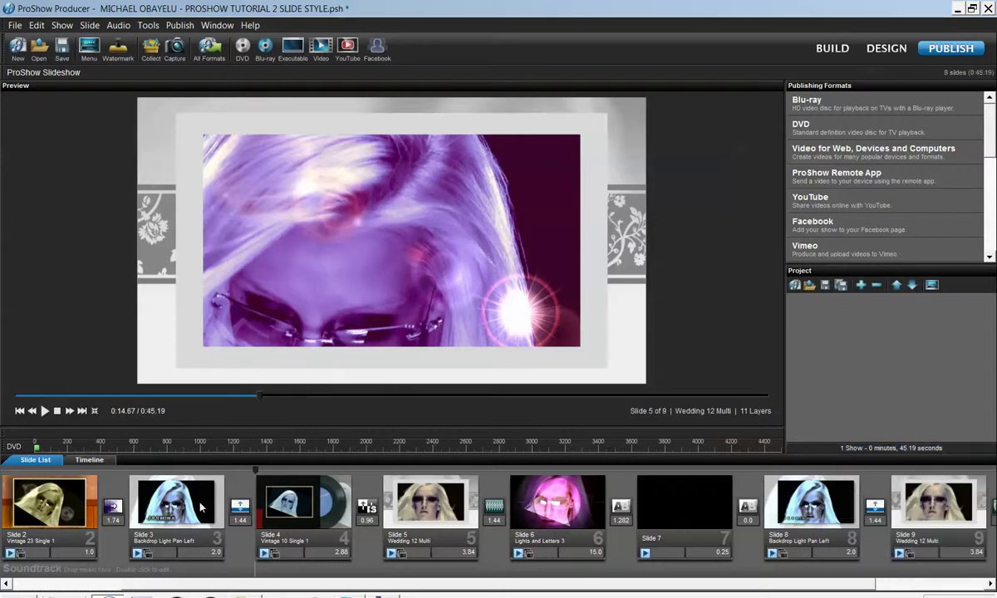
Open the Slide Options for the new slide 8.
{"action": "left_click", "coordinate": [828, 513]}
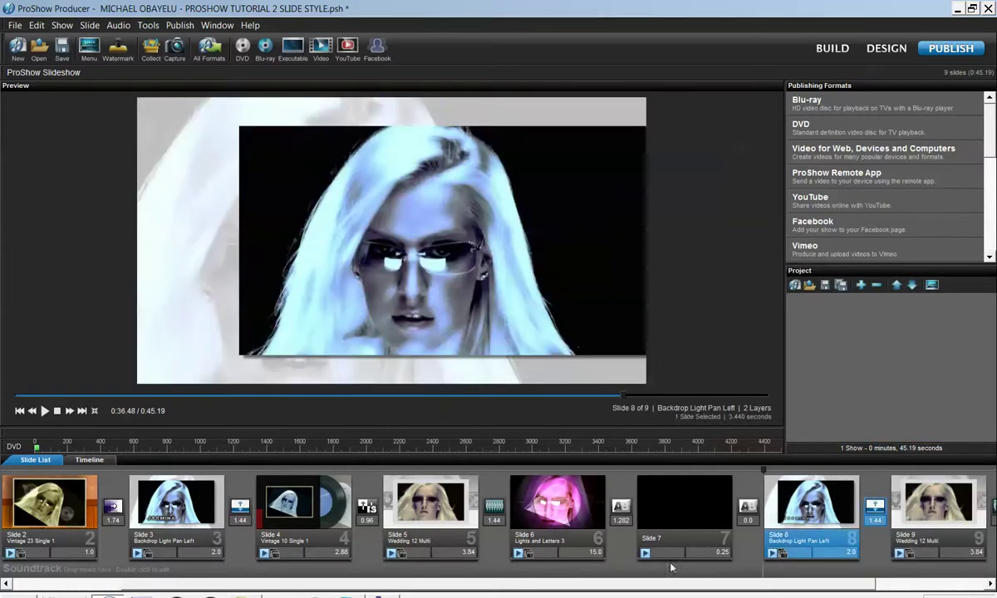
{"action": "scroll", "coordinate": [581, 532], "scroll_direction": "down", "scroll_amount": 1}
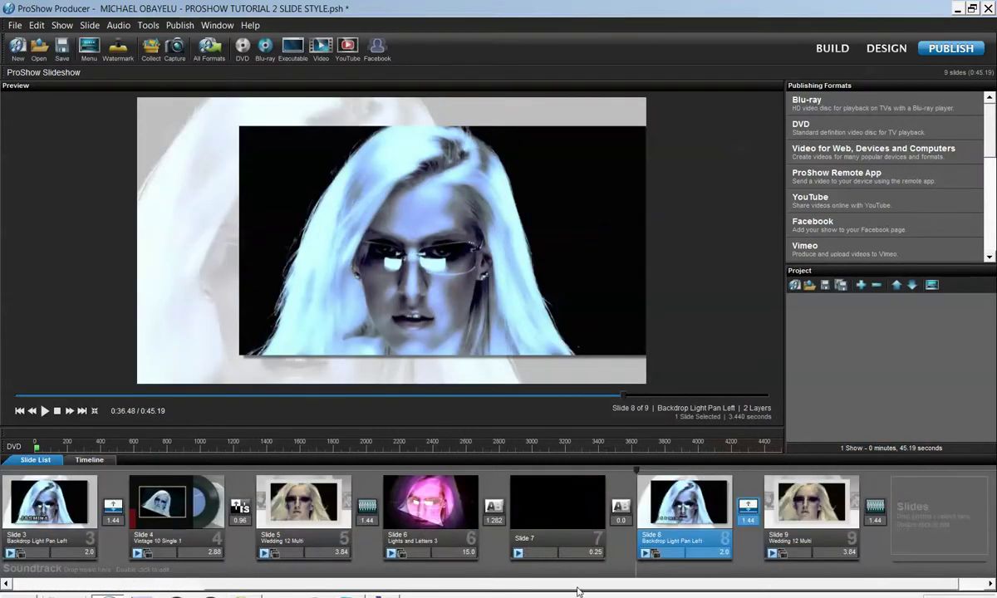
{"action": "double_click", "coordinate": [683, 504]}
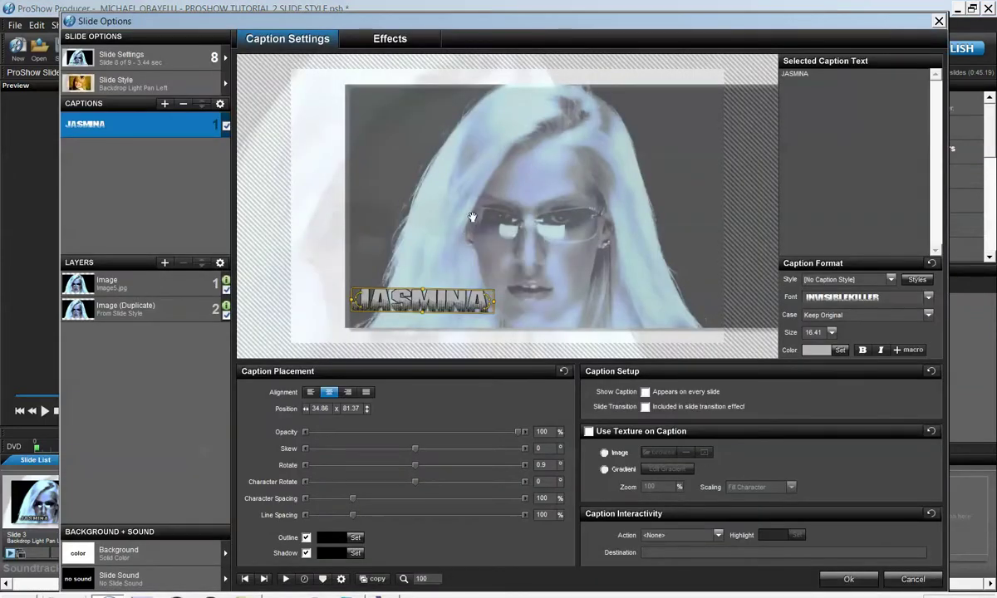
Play slide 8's preview, then view its Slide Settings showing a 2-second slide time.
{"action": "key", "text": "space"}
{"action": "left_click", "coordinate": [129, 58]}
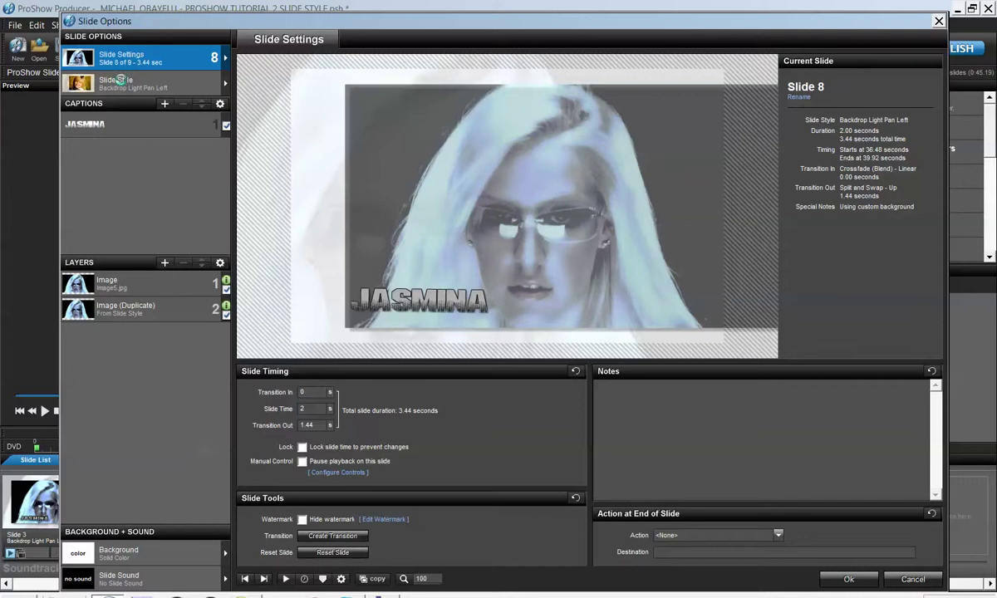
{"action": "left_click", "coordinate": [122, 84]}
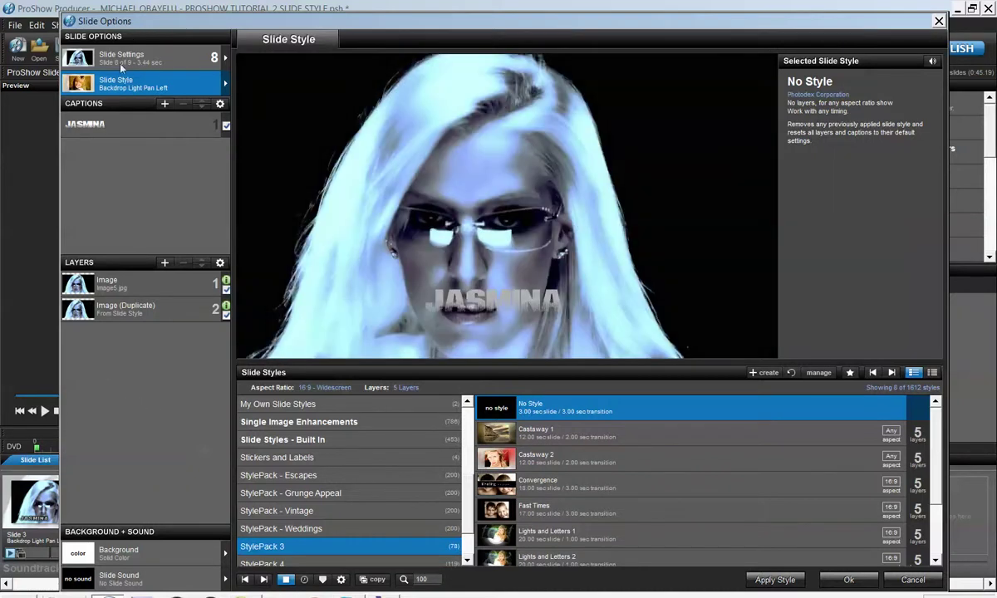
{"action": "left_click", "coordinate": [120, 55]}
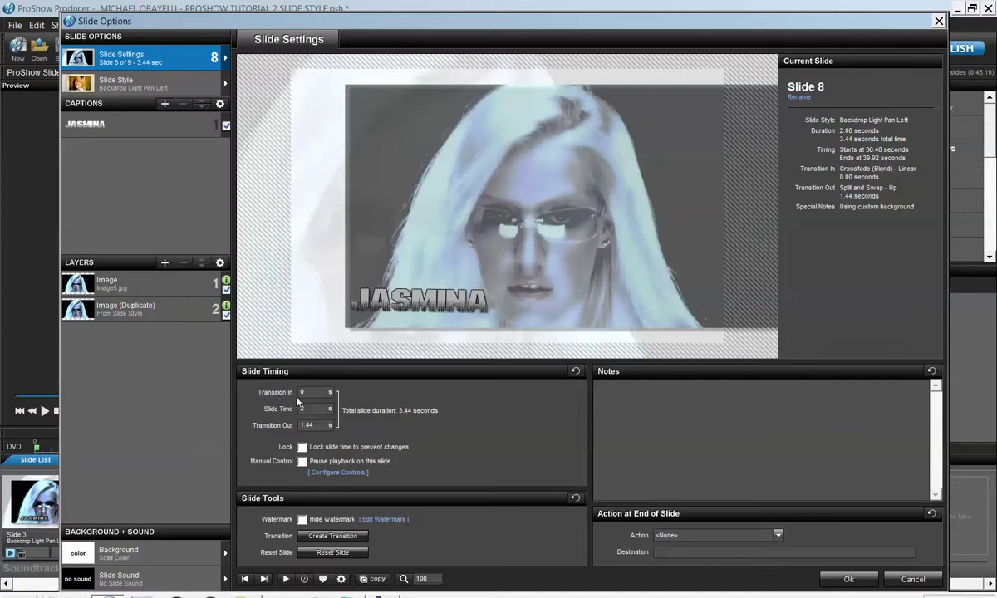
Lock and unlock slide 8's slide time, then browse its Slide Style choices.
{"action": "left_click", "coordinate": [302, 448]}
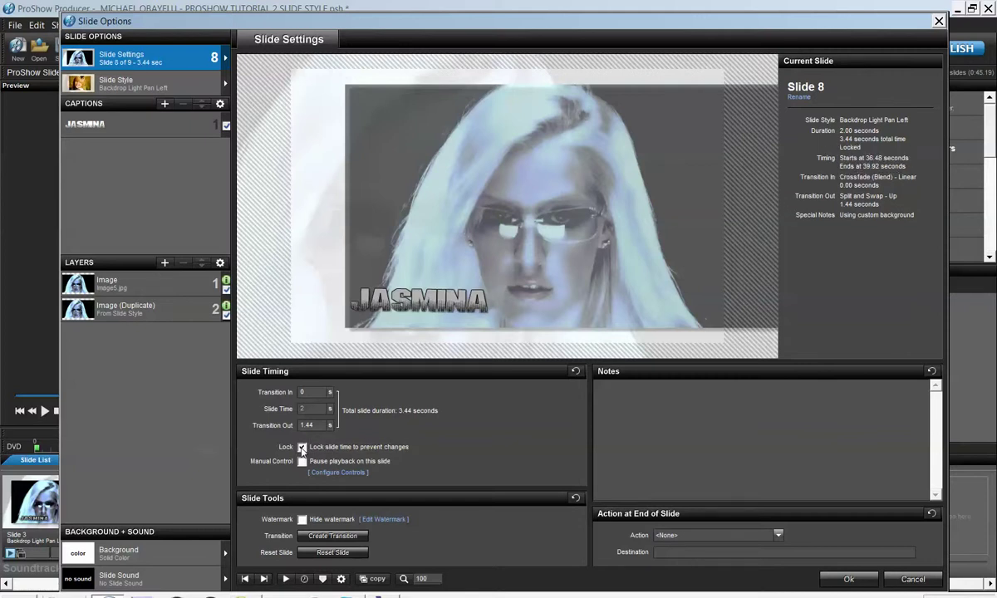
{"action": "left_click", "coordinate": [303, 448]}
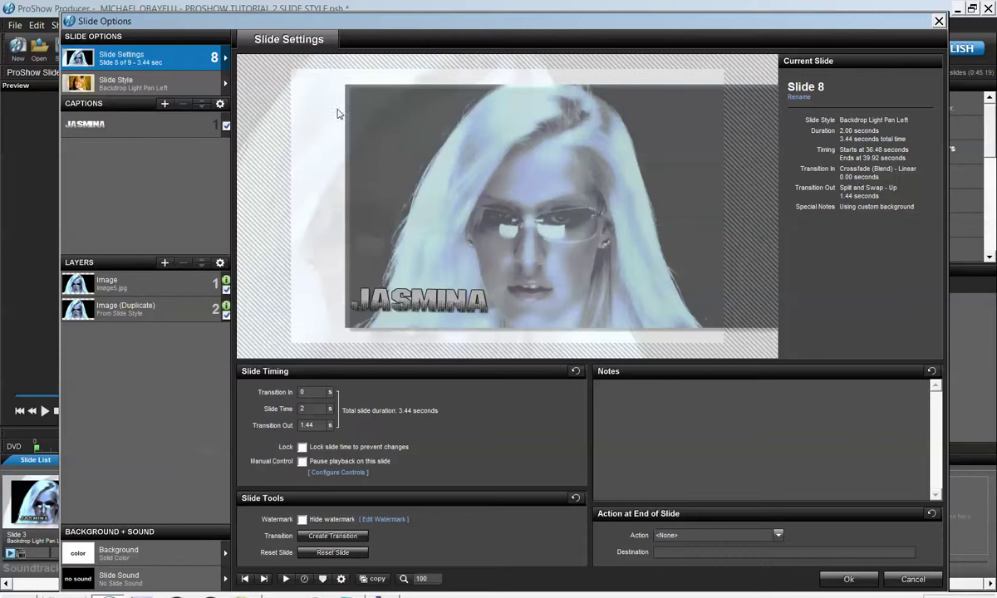
{"action": "left_click", "coordinate": [134, 79]}
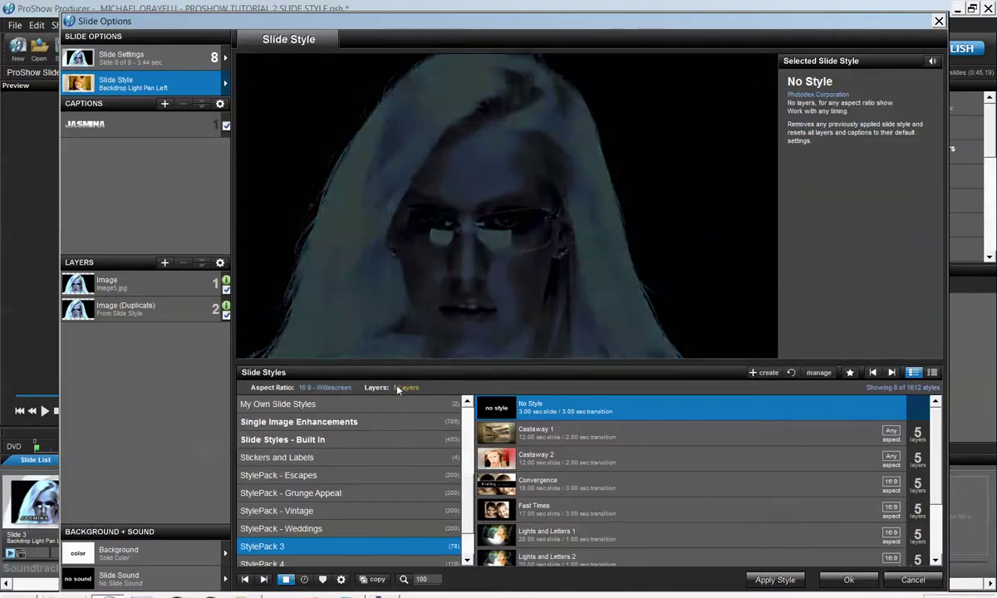
Set the style list's Layers filter to Any Number of Layers and browse the results.
{"action": "left_click", "coordinate": [400, 388]}
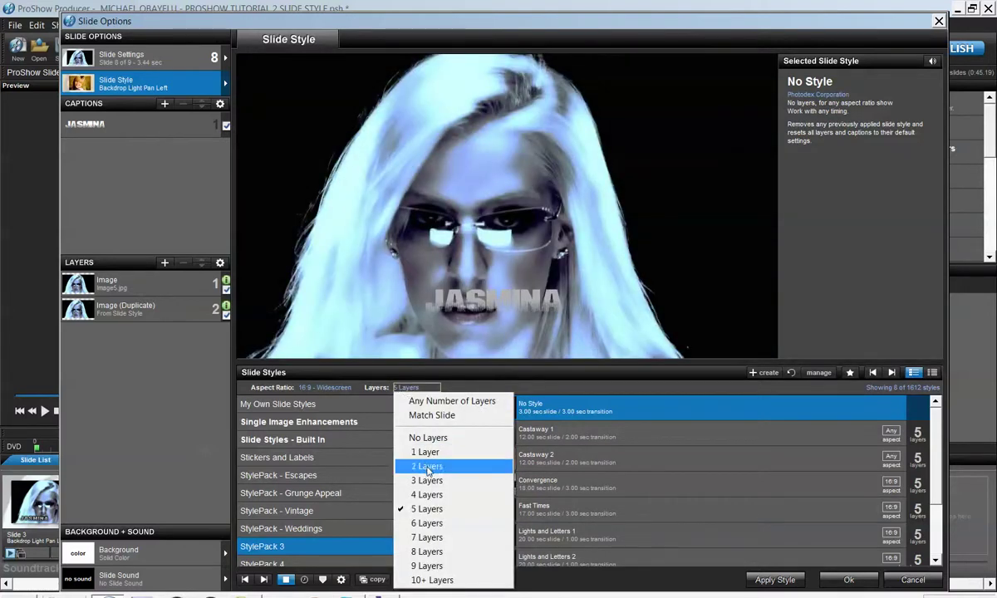
{"action": "key", "text": "Escape"}
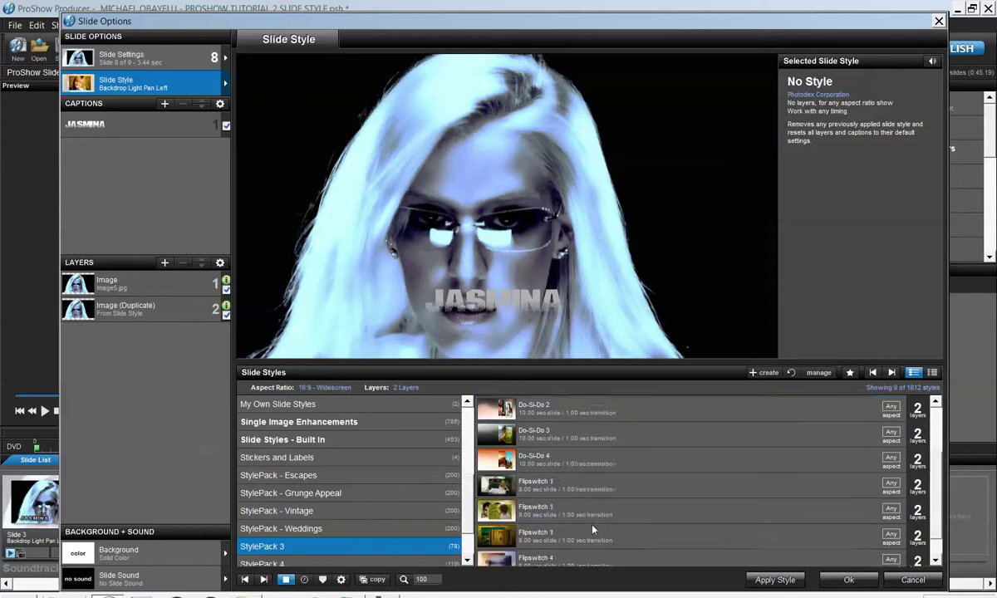
{"action": "scroll", "coordinate": [595, 530], "scroll_direction": "down", "scroll_amount": 1}
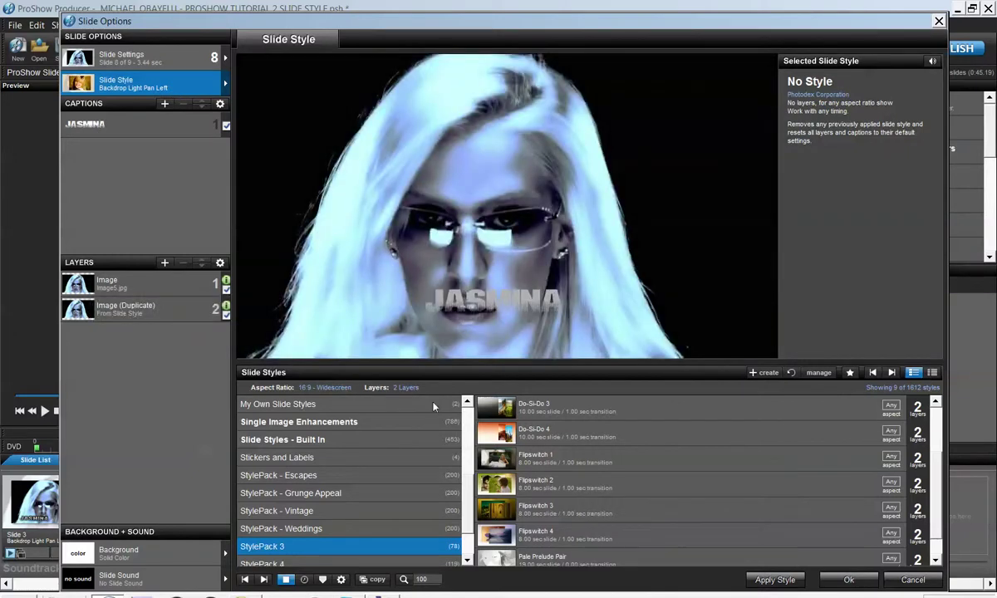
{"action": "left_click", "coordinate": [407, 387]}
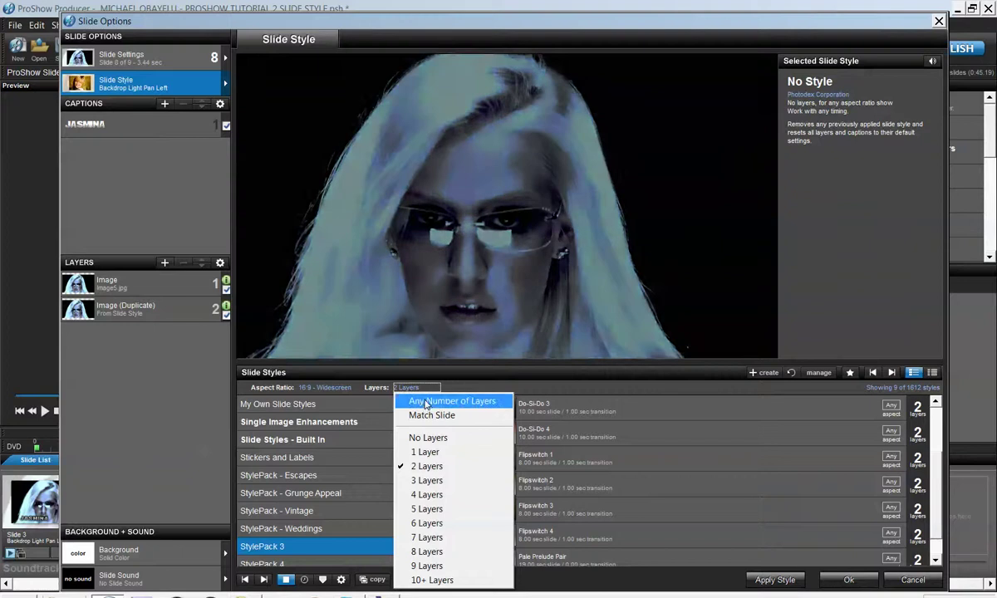
{"action": "left_click", "coordinate": [426, 403]}
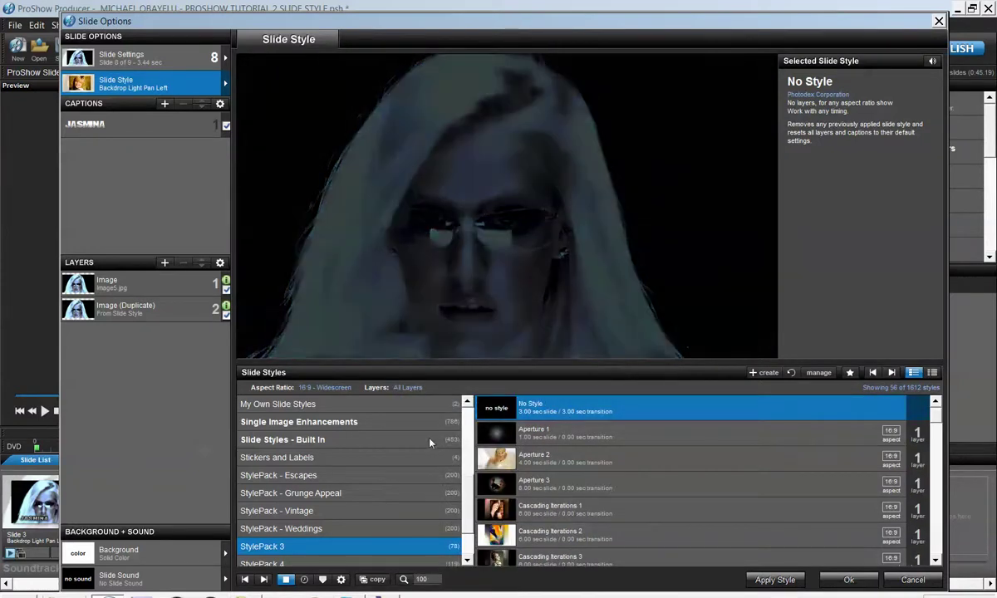
{"action": "scroll", "coordinate": [642, 500], "scroll_direction": "down", "scroll_amount": 15}
{"action": "scroll", "coordinate": [647, 515], "scroll_direction": "up", "scroll_amount": 15}
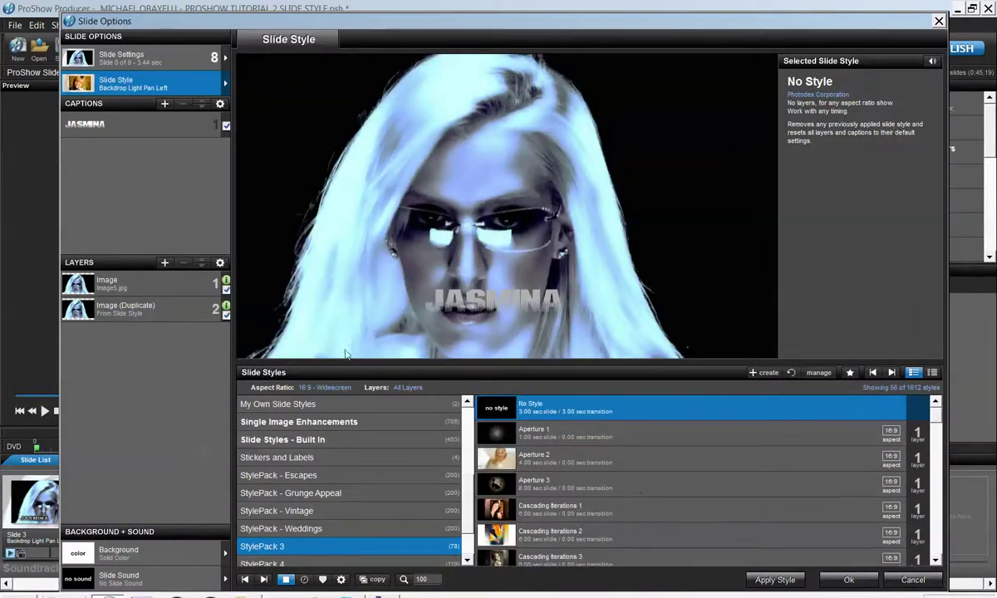
Switch the Layers filter to Match Slide, then back to Any Number of Layers (56 styles).
{"action": "left_click", "coordinate": [407, 387]}
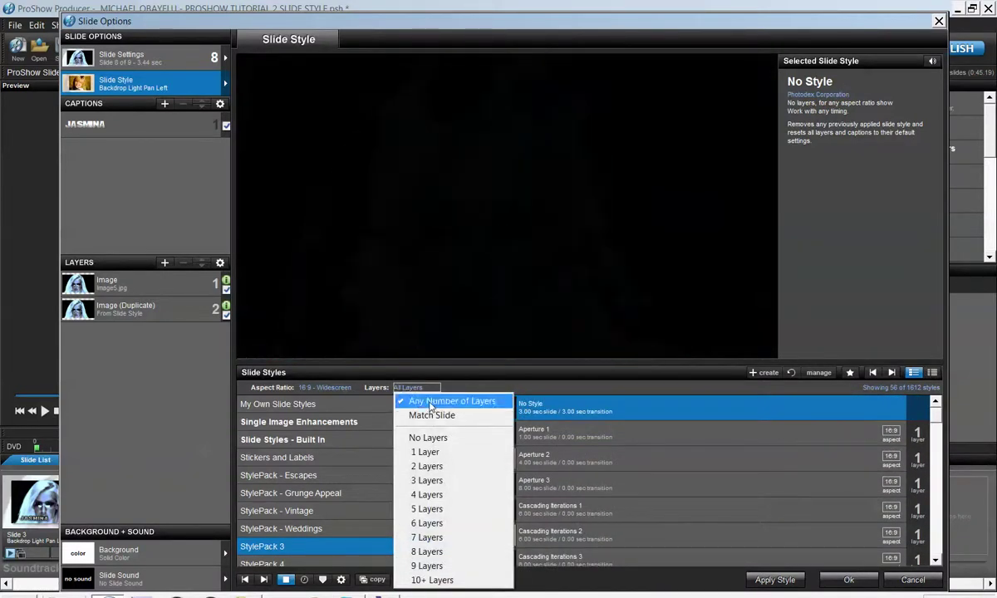
{"action": "left_click", "coordinate": [451, 402]}
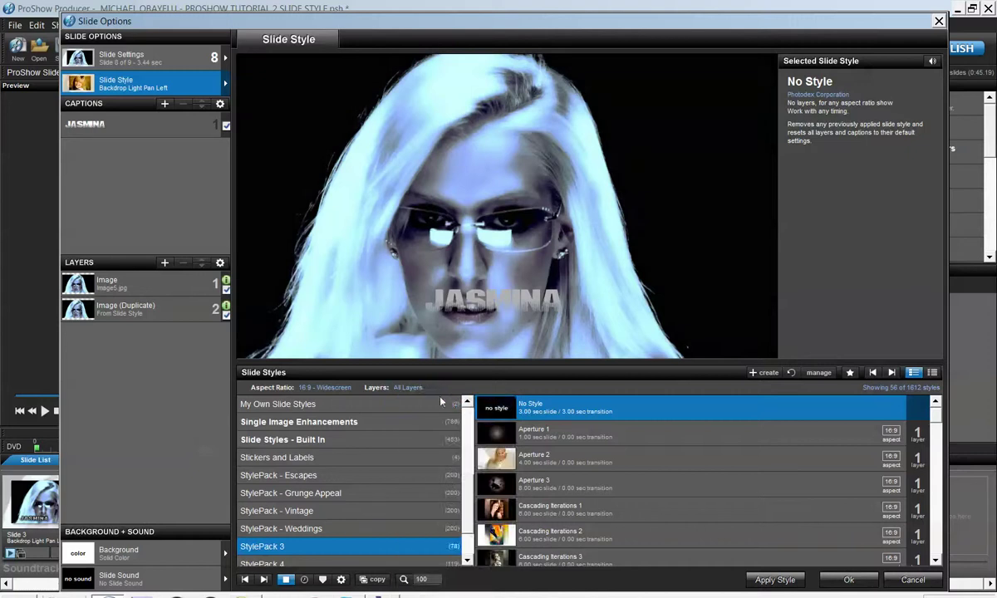
{"action": "left_click", "coordinate": [415, 388]}
{"action": "left_click", "coordinate": [432, 414]}
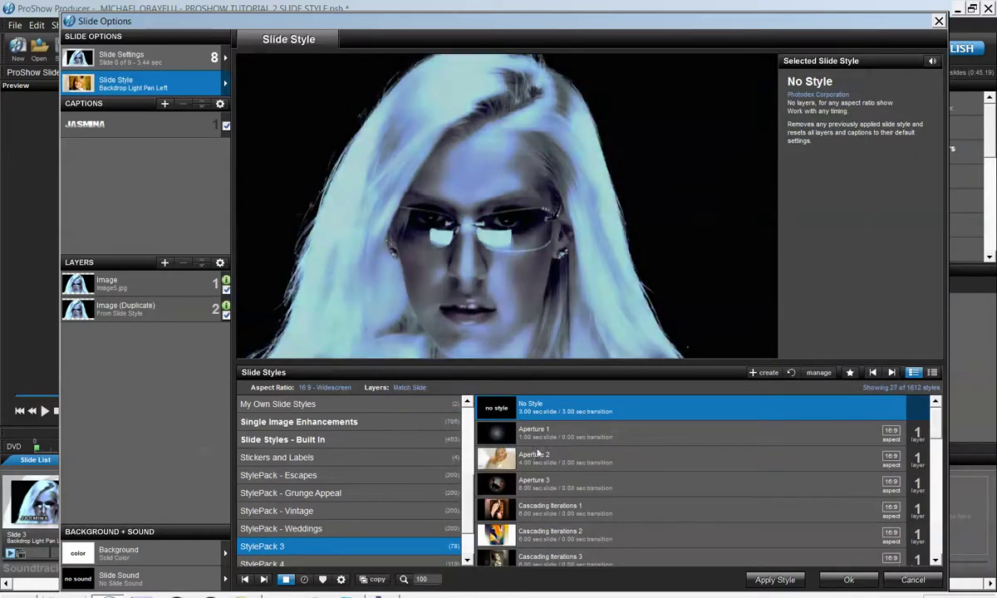
{"action": "left_click", "coordinate": [421, 388]}
{"action": "left_click", "coordinate": [428, 404]}
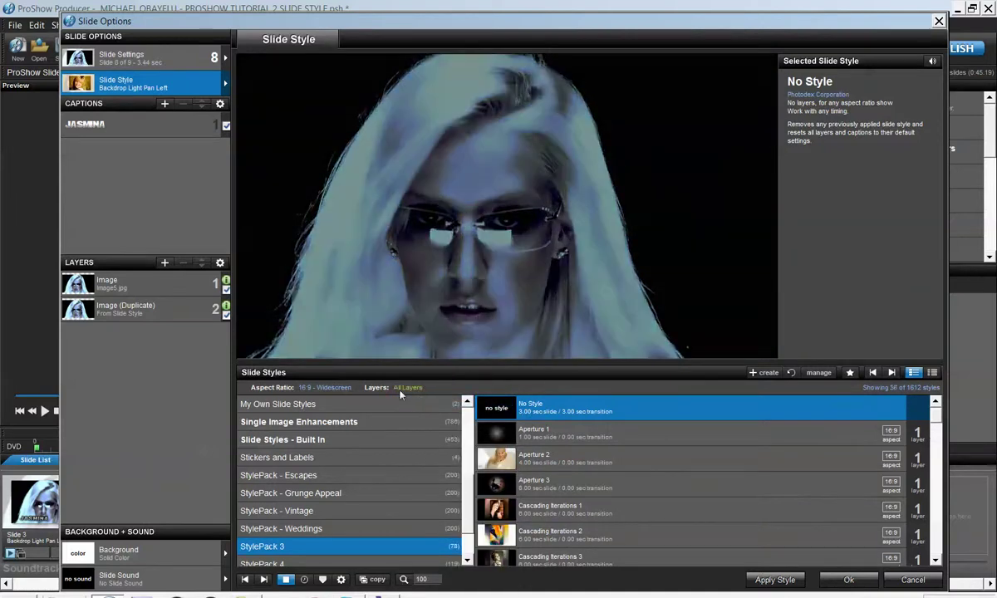
Browse the StylePack 3 styles and filter the list to 2 Layers, leaving 9 styles.
{"action": "scroll", "coordinate": [600, 502], "scroll_direction": "down", "scroll_amount": 2}
{"action": "scroll", "coordinate": [599, 502], "scroll_direction": "up", "scroll_amount": 2}
{"action": "scroll", "coordinate": [600, 502], "scroll_direction": "down", "scroll_amount": 5}
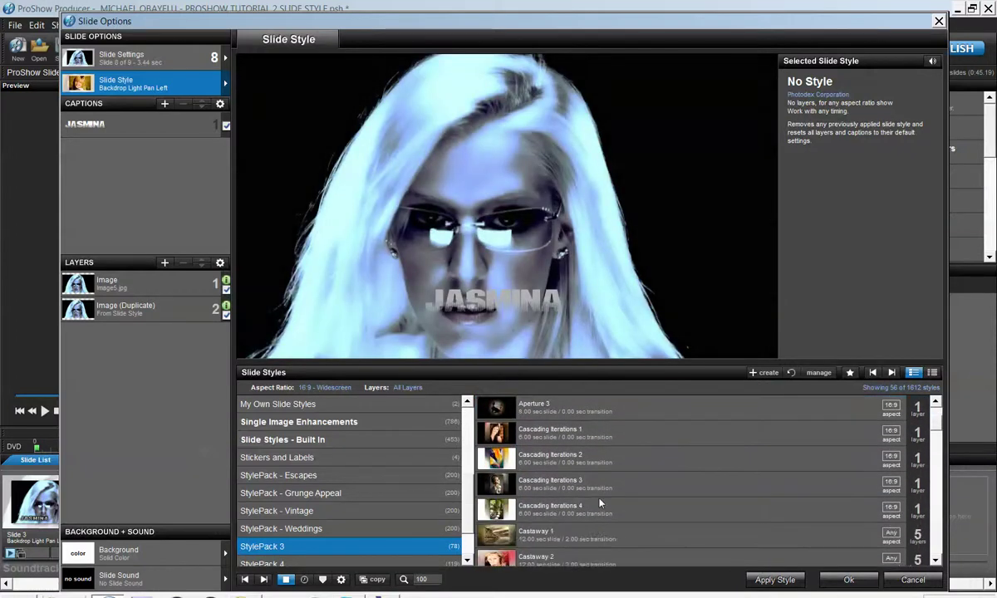
{"action": "scroll", "coordinate": [600, 503], "scroll_direction": "down", "scroll_amount": 5}
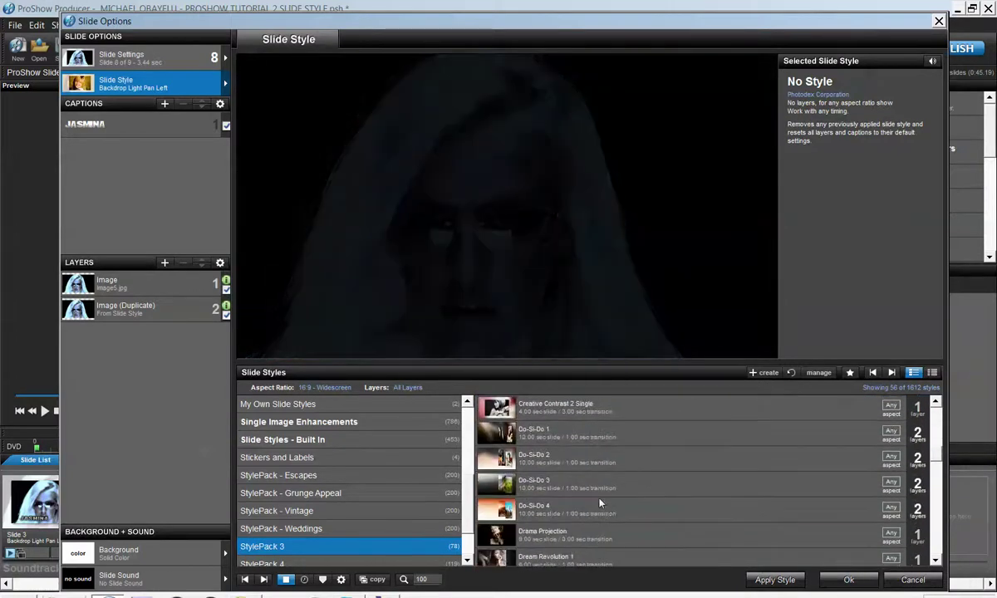
{"action": "scroll", "coordinate": [600, 502], "scroll_direction": "down", "scroll_amount": 6}
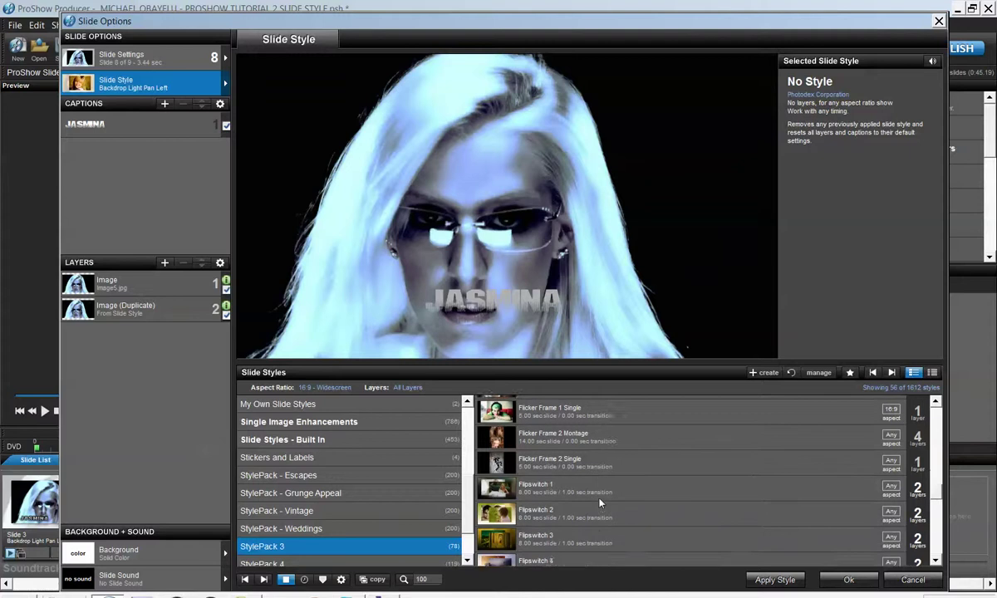
{"action": "scroll", "coordinate": [599, 503], "scroll_direction": "down", "scroll_amount": 2}
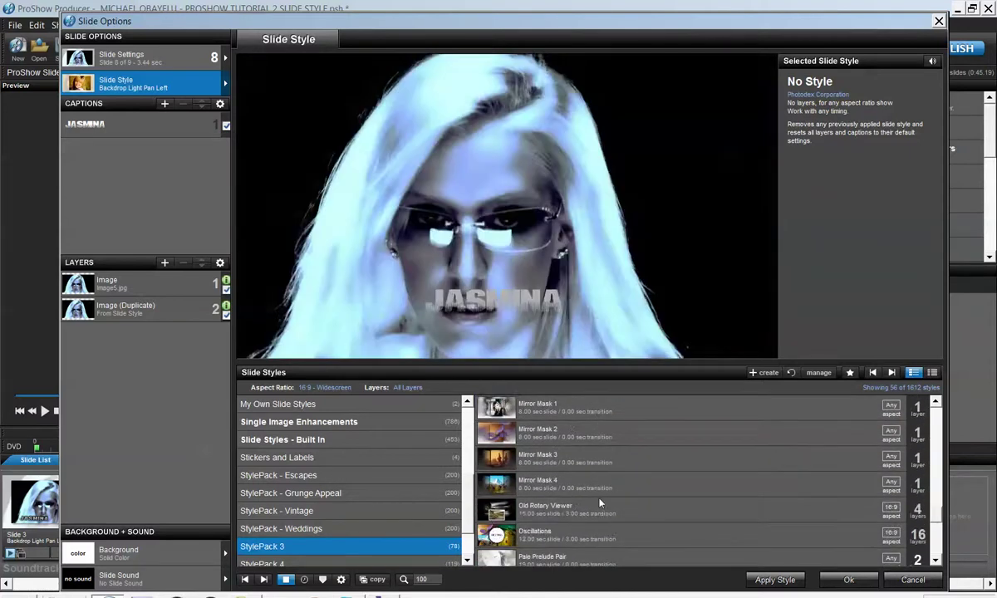
{"action": "scroll", "coordinate": [525, 481], "scroll_direction": "up", "scroll_amount": 3}
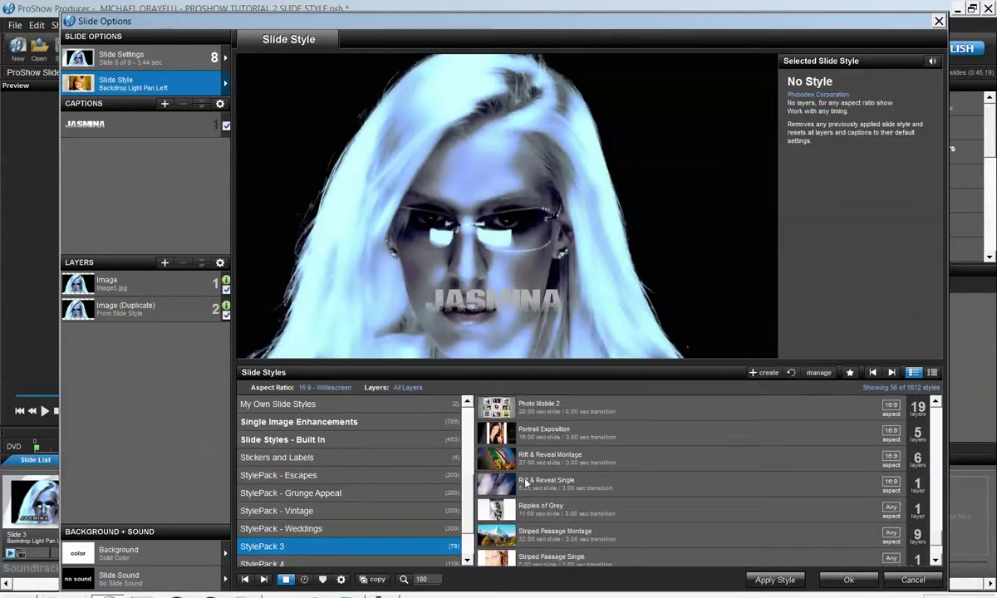
{"action": "scroll", "coordinate": [527, 493], "scroll_direction": "up", "scroll_amount": 10}
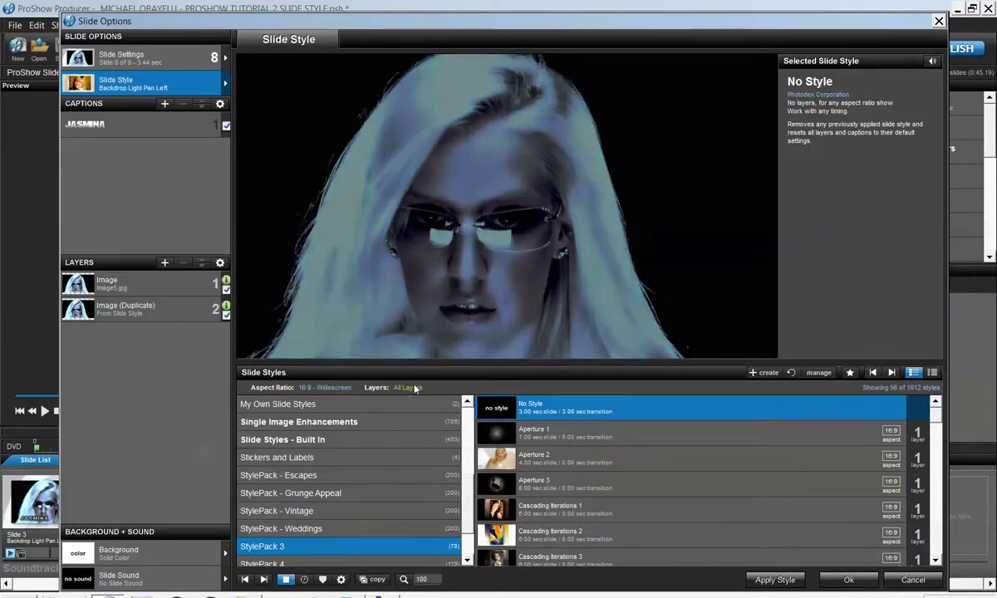
{"action": "left_click", "coordinate": [410, 388]}
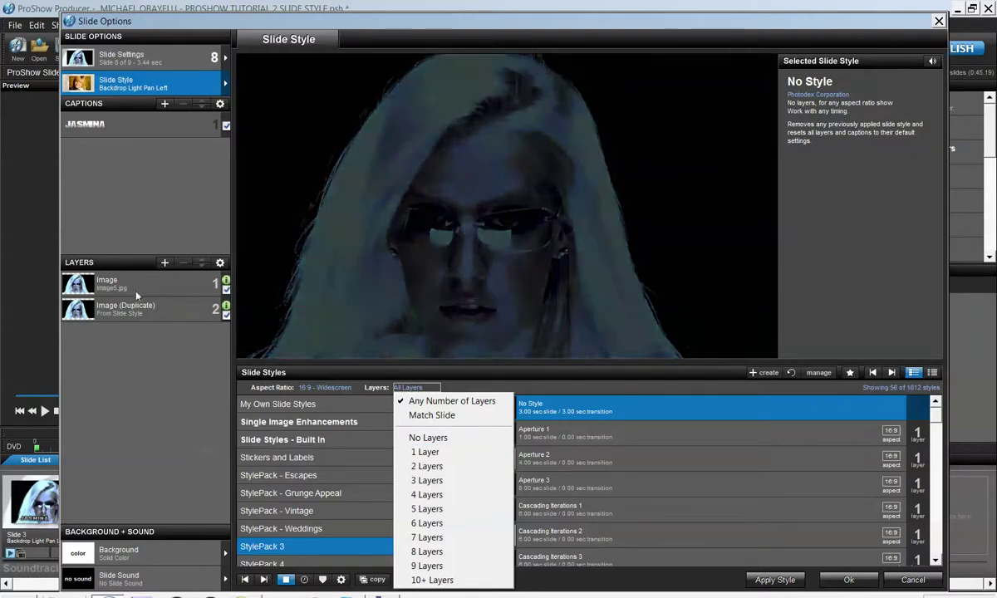
{"action": "left_click", "coordinate": [428, 469]}
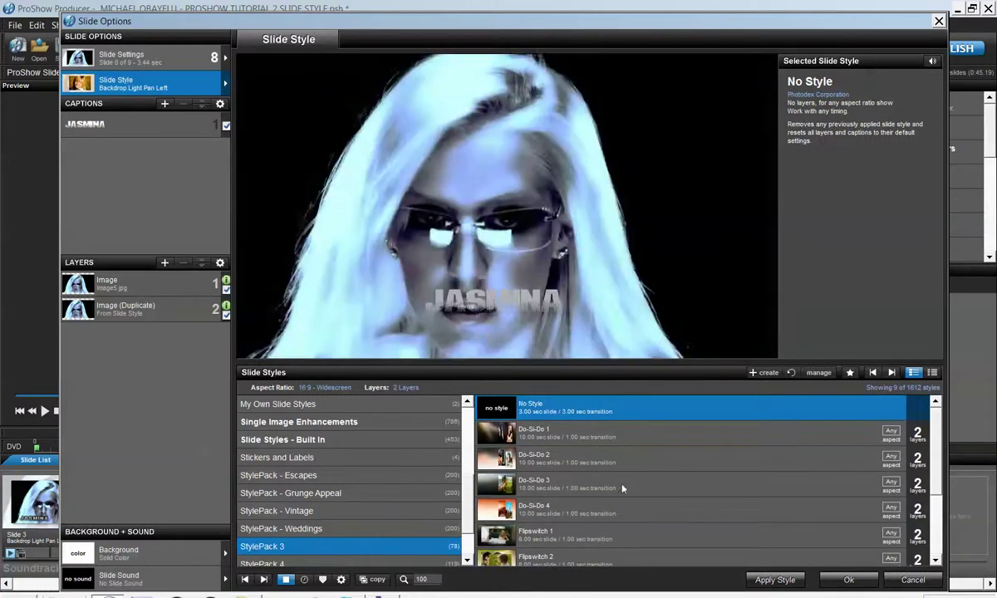
Preview slide 8 with No Style selected.
{"action": "scroll", "coordinate": [590, 520], "scroll_direction": "down", "scroll_amount": 1}
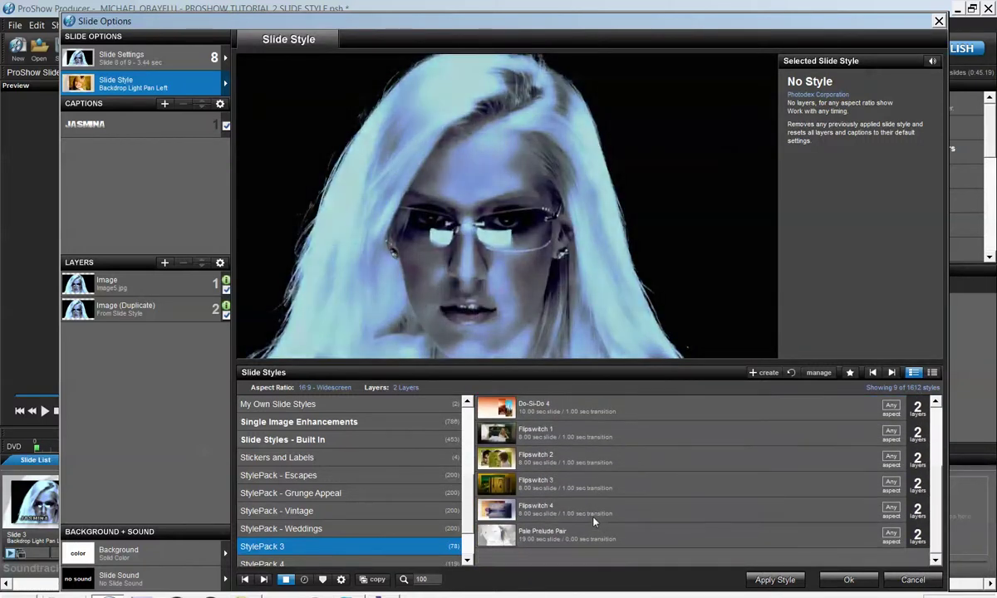
{"action": "scroll", "coordinate": [545, 436], "scroll_direction": "up", "scroll_amount": 1}
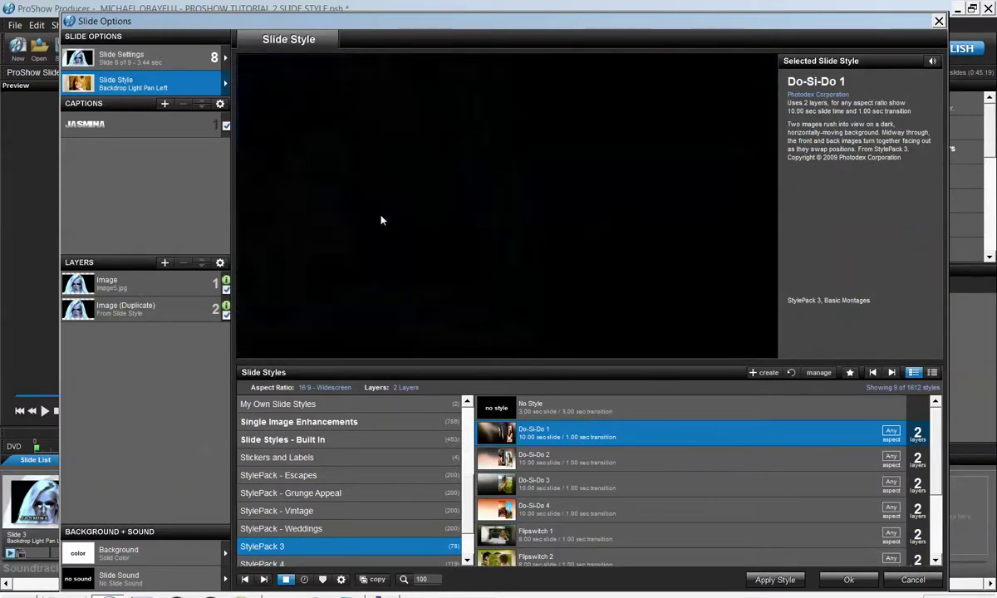
{"action": "left_click", "coordinate": [496, 413]}
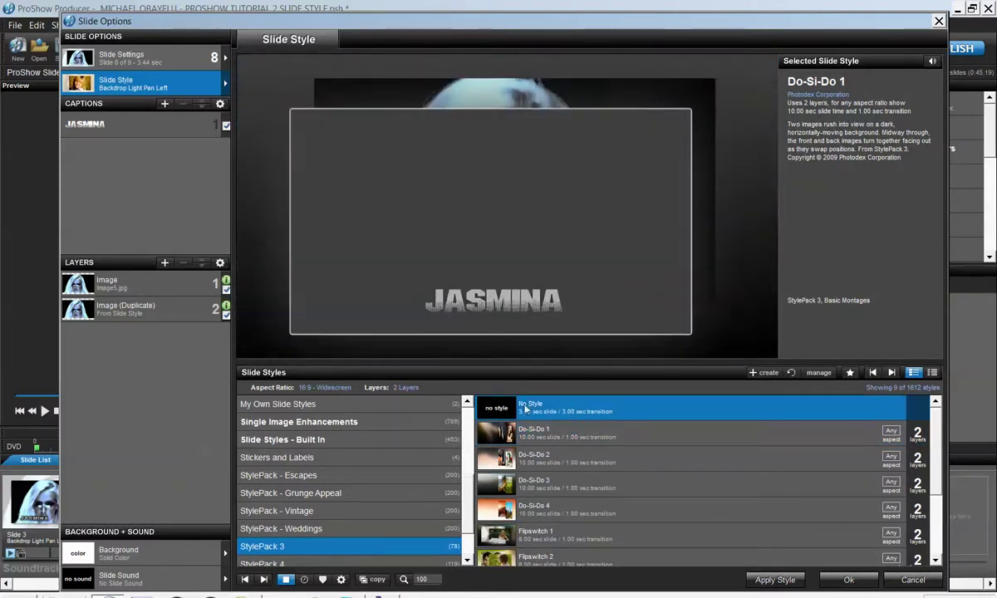
Apply No Style to slide 8, confirm the replacement, and filter styles to 1 Layer.
{"action": "left_click", "coordinate": [773, 580]}
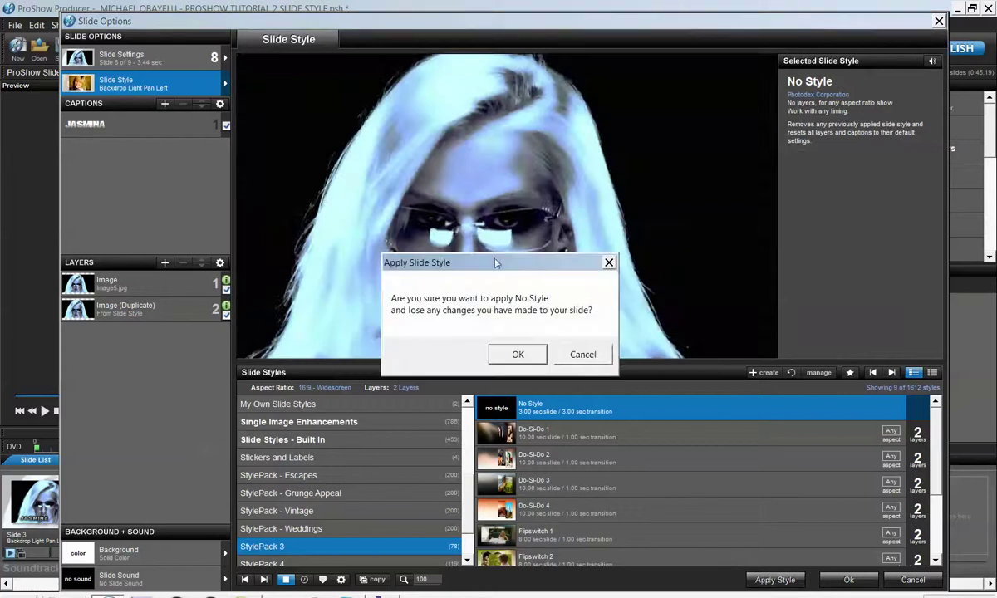
{"action": "left_click", "coordinate": [517, 355]}
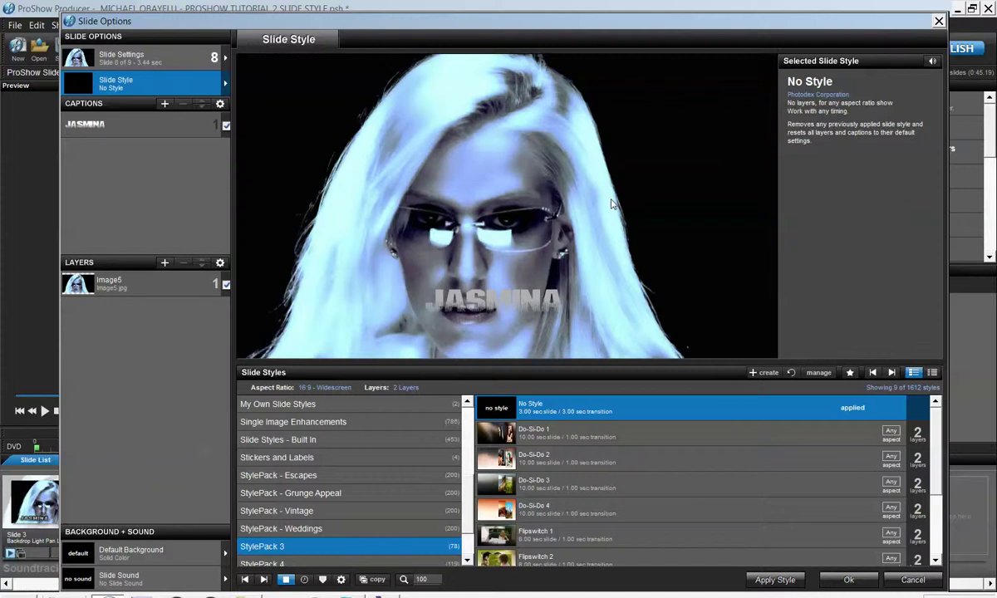
{"action": "left_click", "coordinate": [405, 388]}
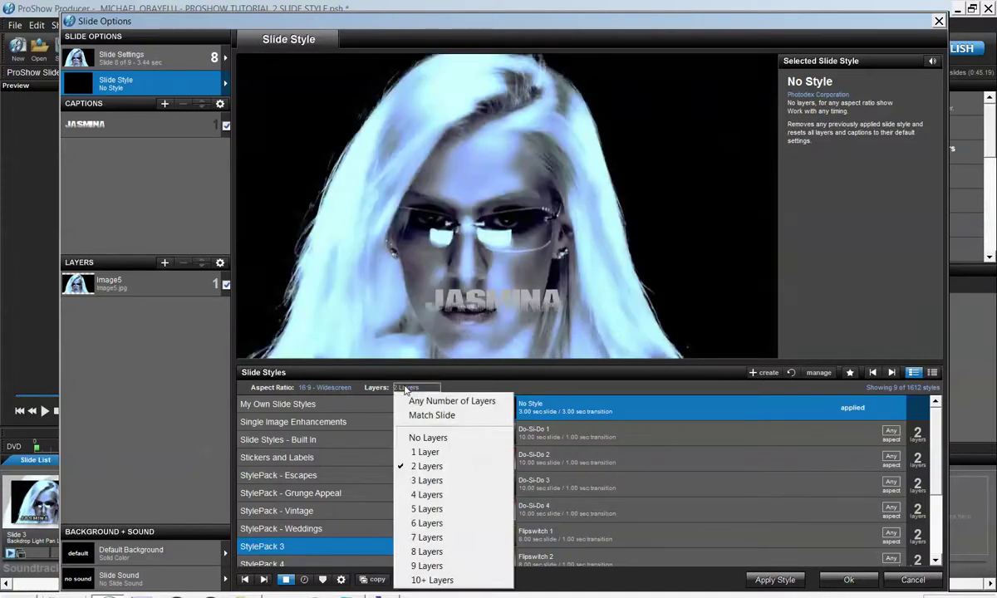
{"action": "left_click", "coordinate": [425, 451]}
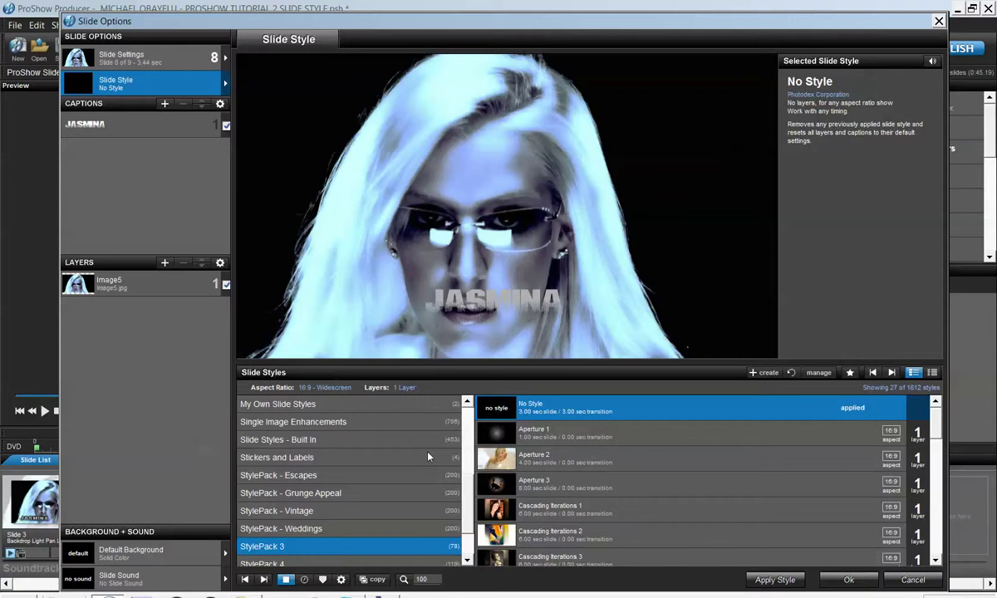
Preview the Aperture 1 and Aperture 2 styles on slide 8 without applying them.
{"action": "left_click", "coordinate": [489, 438]}
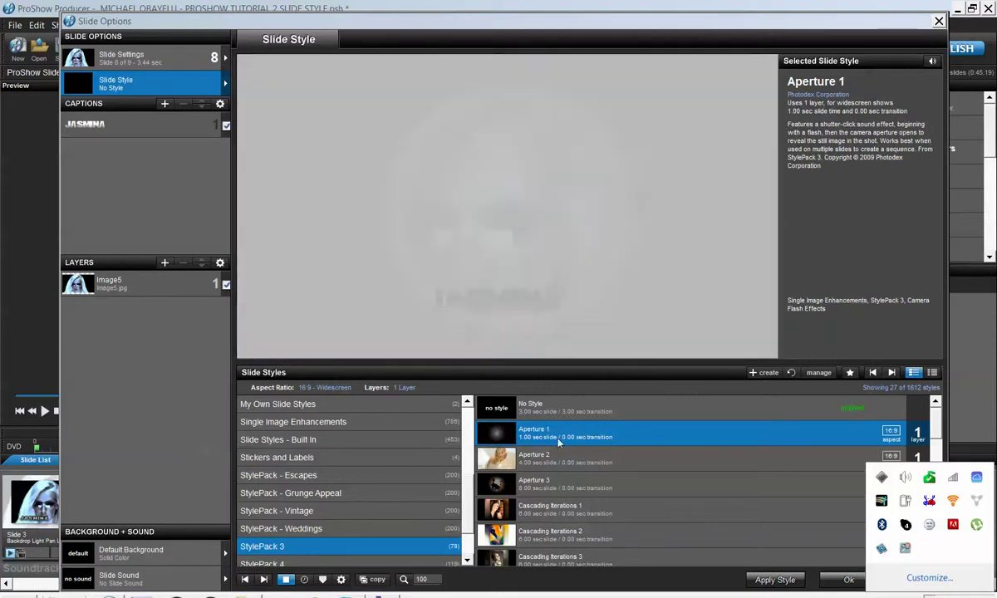
{"action": "left_click", "coordinate": [503, 439]}
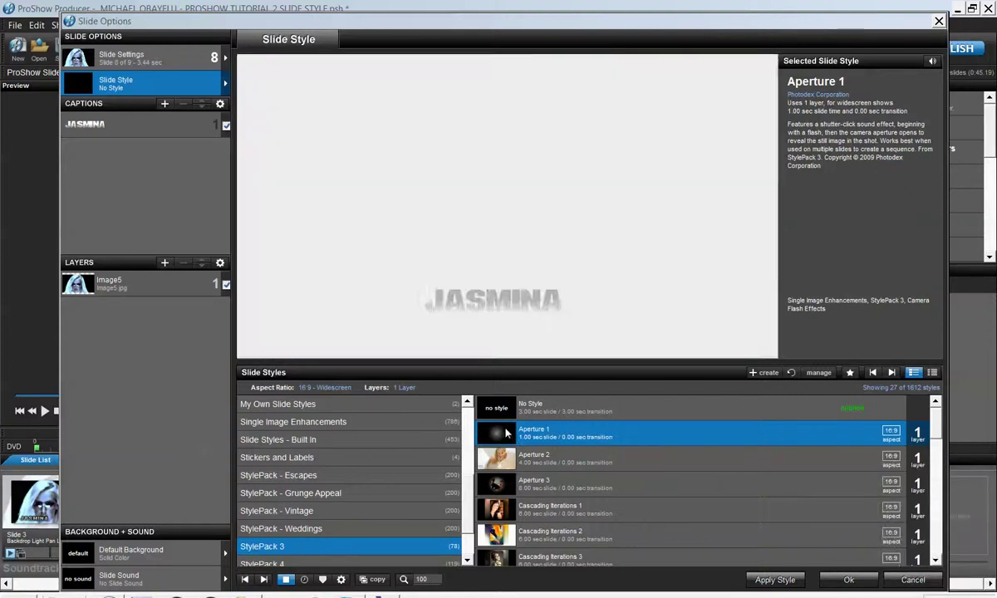
{"action": "left_click", "coordinate": [501, 466]}
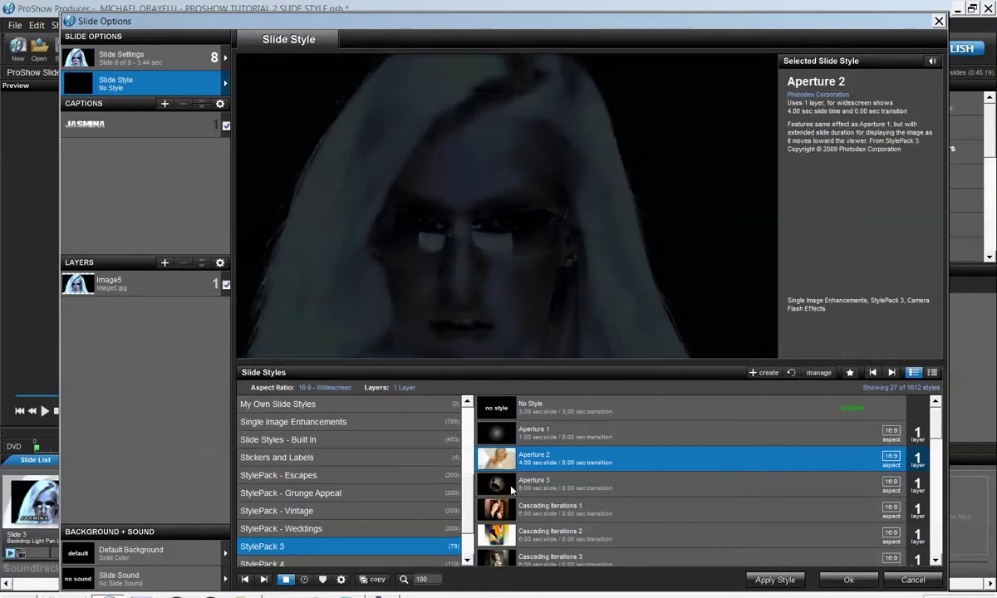
{"action": "scroll", "coordinate": [510, 490], "scroll_direction": "down", "scroll_amount": 4}
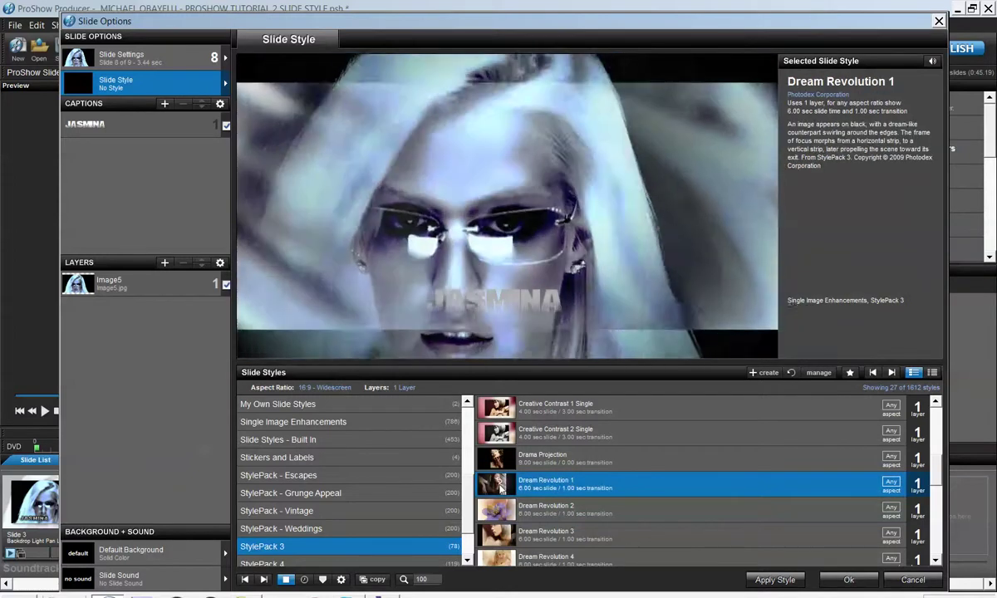
Preview Dream Revolution 2, Mirror Mask 1 and Sum of the Parts styles on slide 8.
{"action": "left_click", "coordinate": [499, 516]}
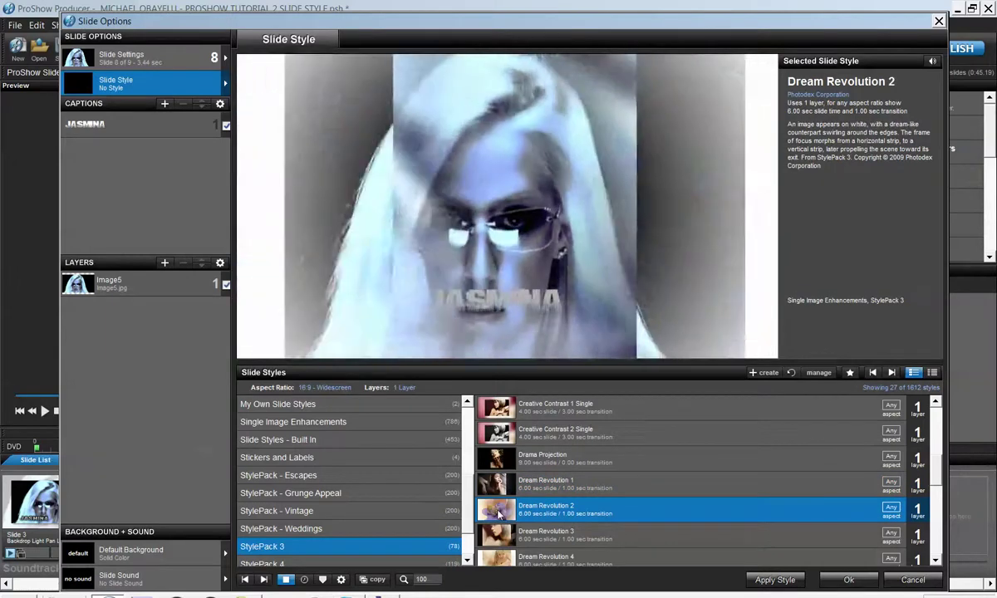
{"action": "scroll", "coordinate": [486, 473], "scroll_direction": "down", "scroll_amount": 2}
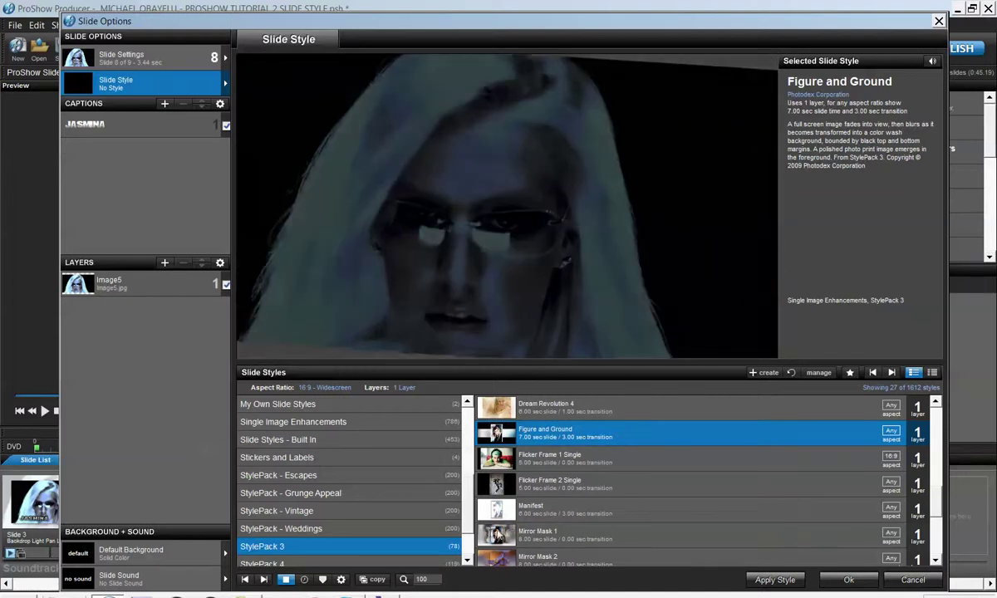
{"action": "left_click", "coordinate": [498, 535]}
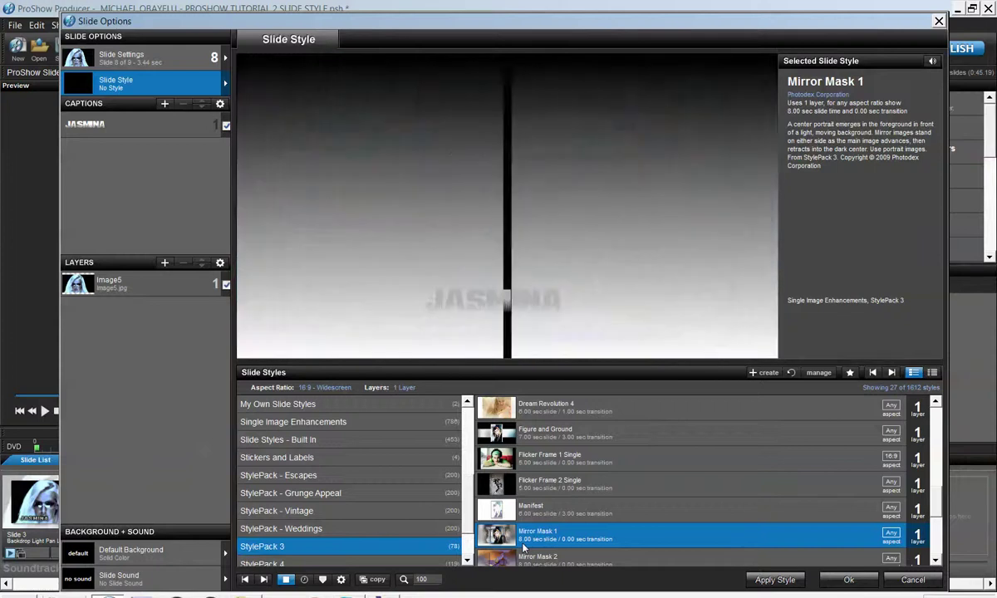
{"action": "scroll", "coordinate": [523, 546], "scroll_direction": "down", "scroll_amount": 2}
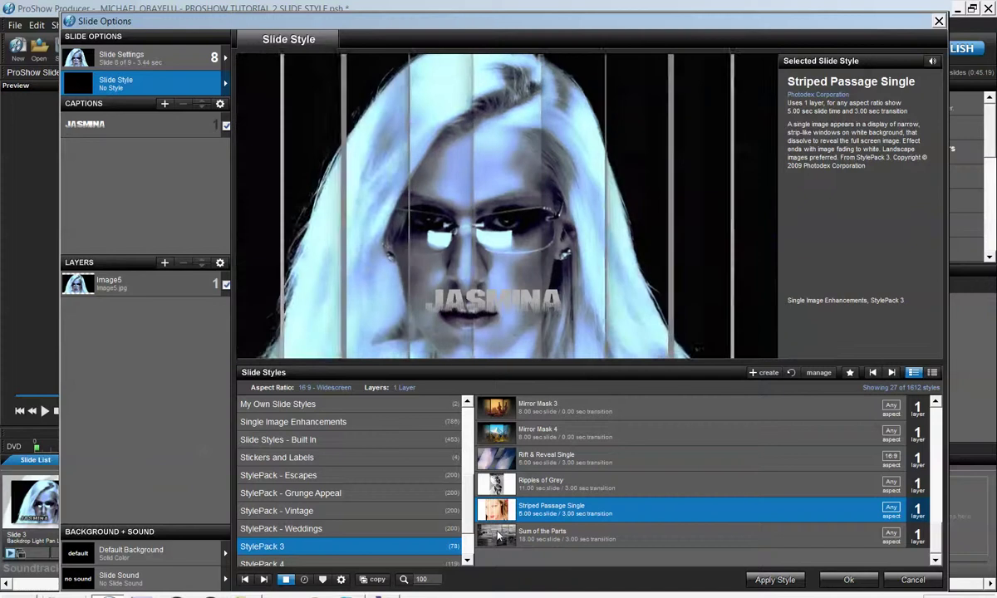
{"action": "left_click", "coordinate": [498, 536]}
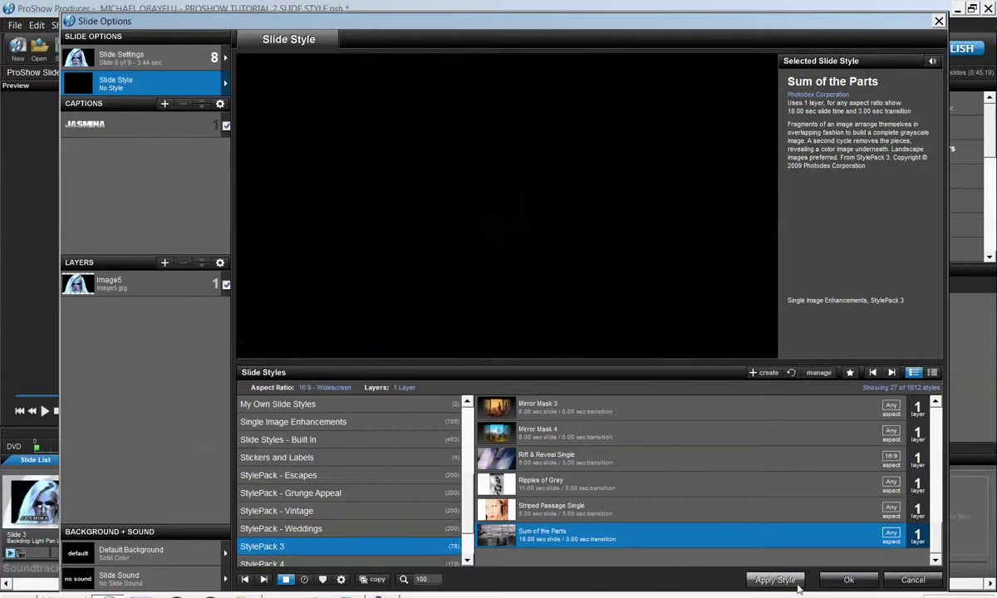
Apply the Sum of the Parts style to slide 8 and close Slide Options.
{"action": "double_click", "coordinate": [729, 546]}
{"action": "left_click", "coordinate": [518, 356]}
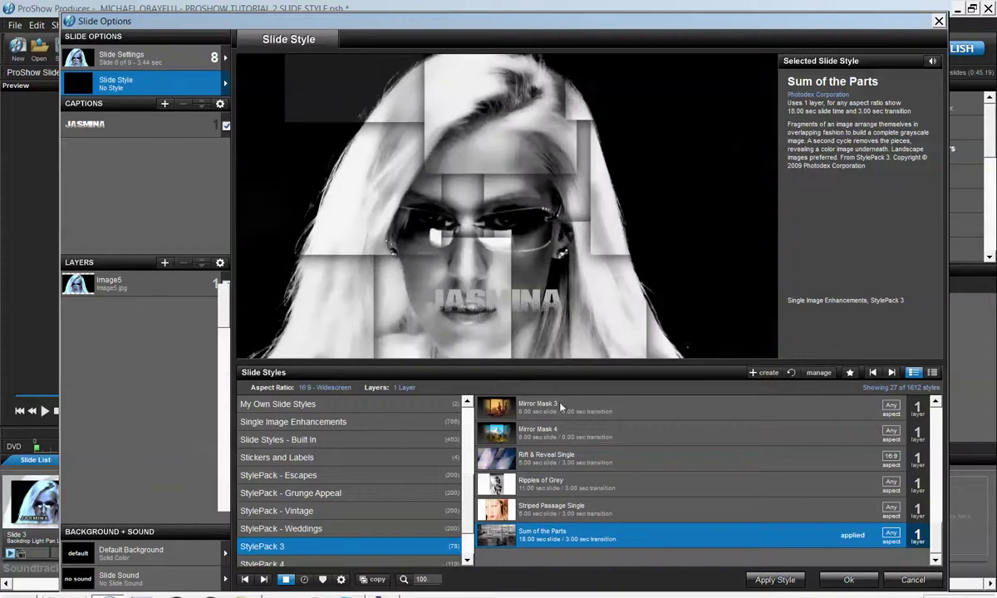
{"action": "left_click", "coordinate": [848, 580]}
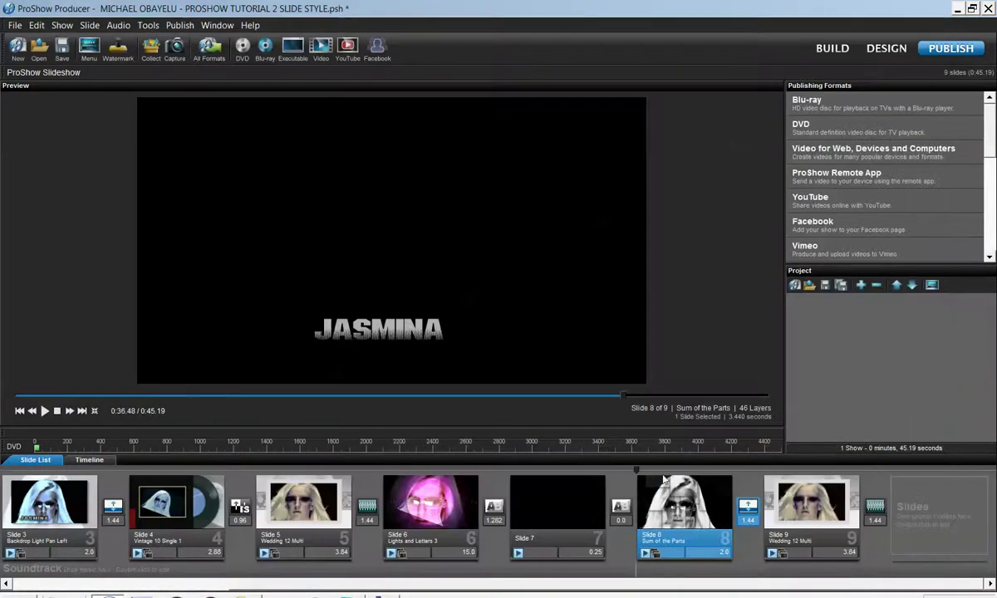
Save the slideshow project and preview slide 8 full screen.
{"action": "left_click", "coordinate": [15, 25]}
{"action": "left_click", "coordinate": [31, 179]}
{"action": "double_click", "coordinate": [666, 519]}
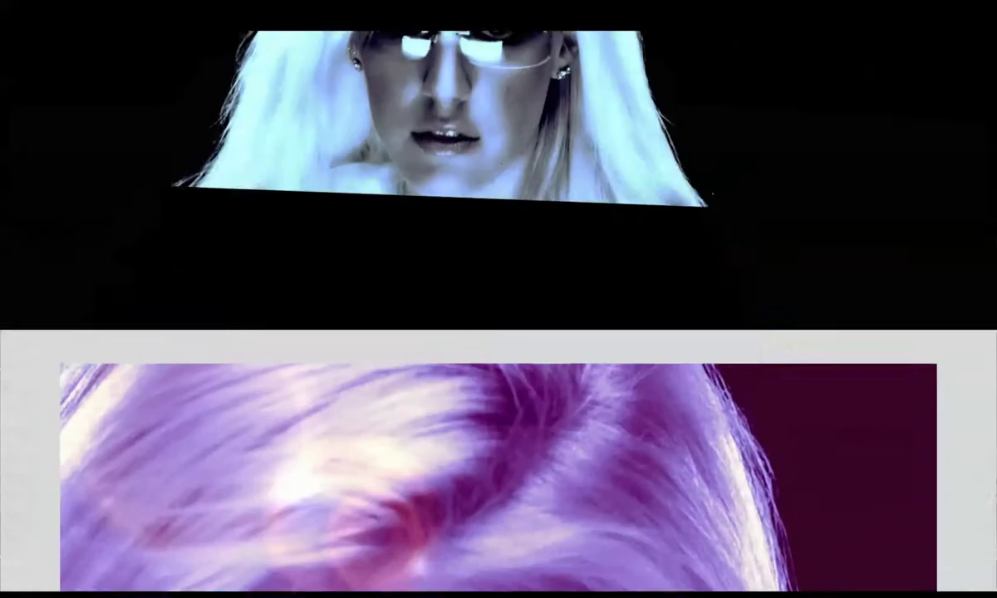
{"action": "key", "text": "Escape"}
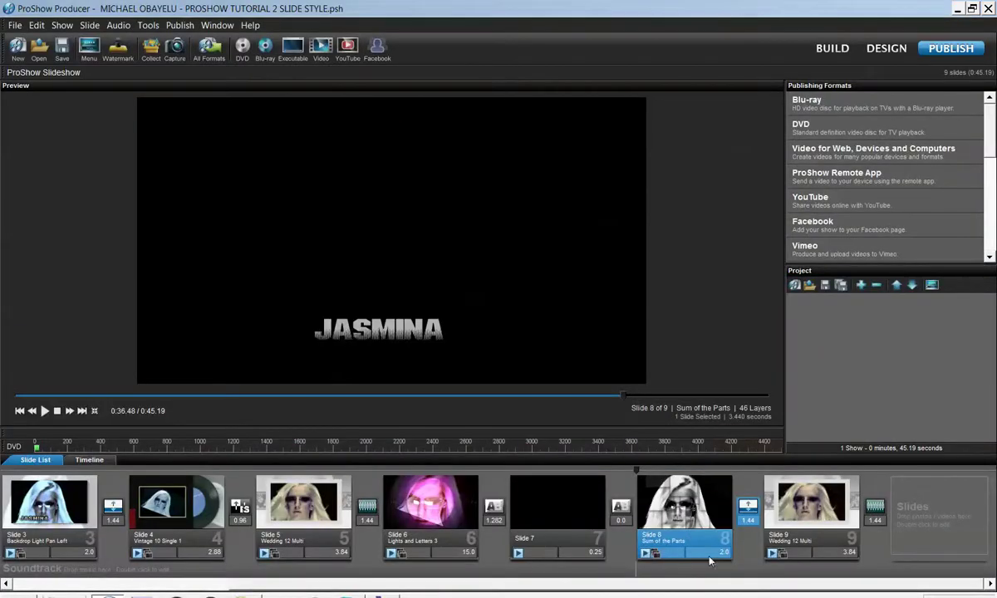
Set slide 8's duration to 4 seconds and play the show full screen from it.
{"action": "left_click", "coordinate": [720, 554]}
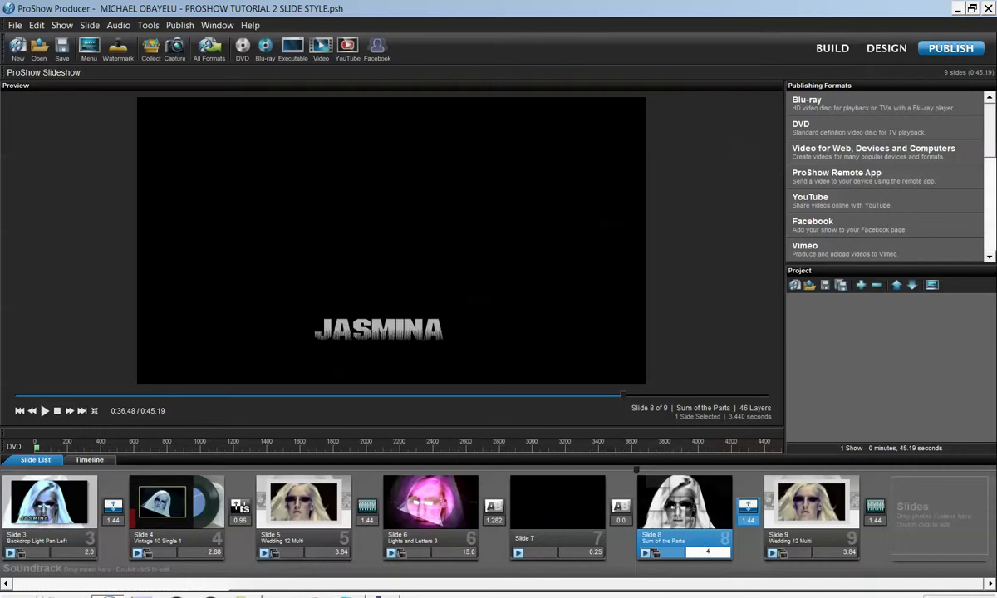
{"action": "type", "text": "4"}
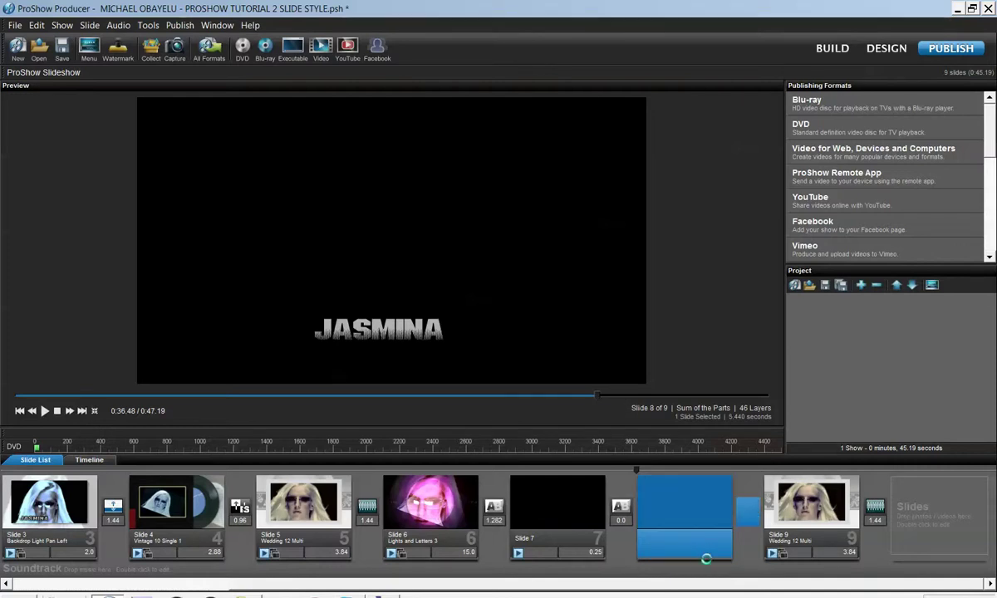
{"action": "key", "text": "Return"}
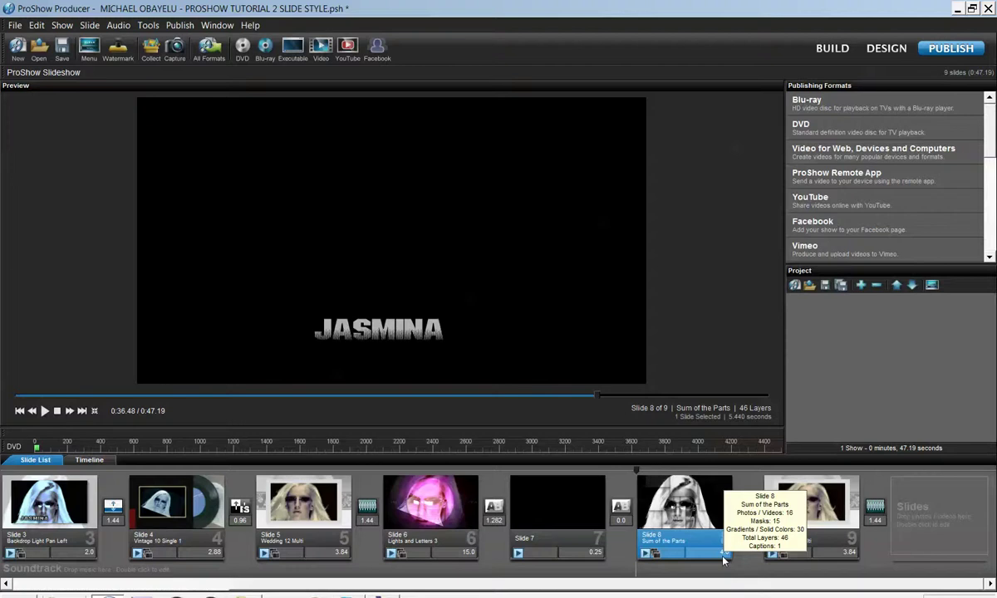
{"action": "key", "text": "alt+Return"}
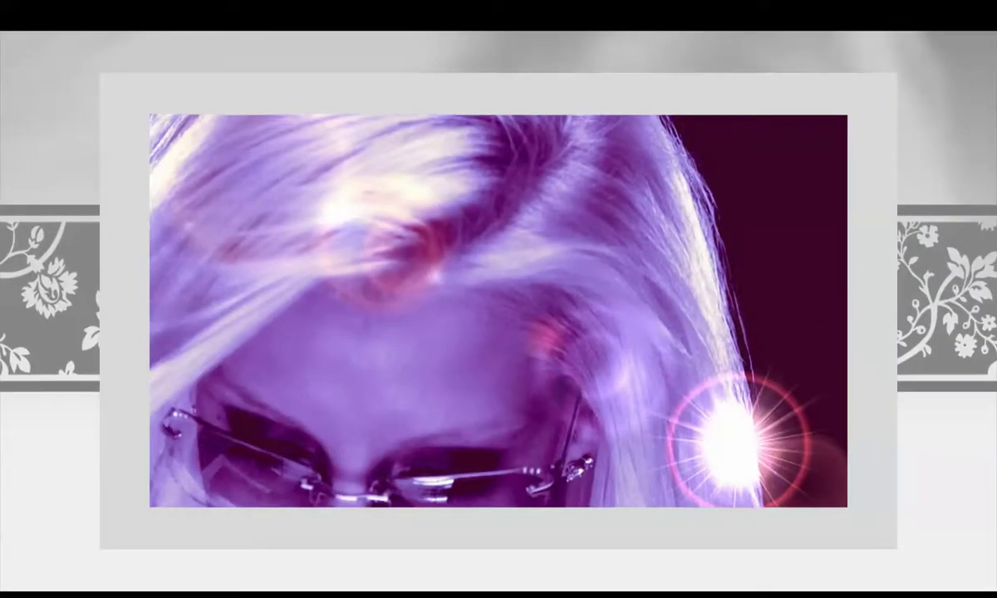
{"action": "key", "text": "Escape"}
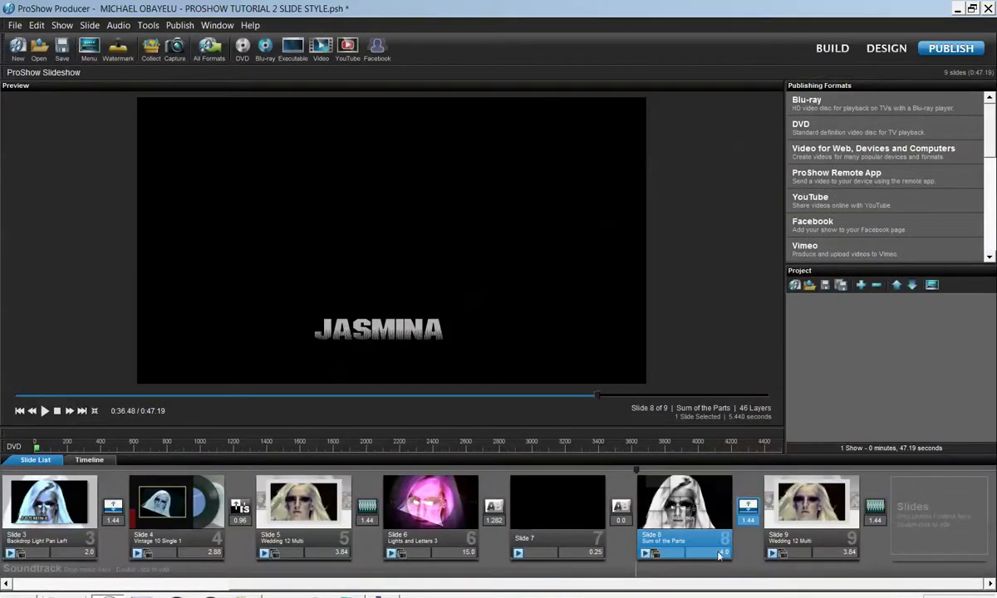
Change slide 8's duration to 10 seconds and review it in full-screen playback.
{"action": "left_click", "coordinate": [713, 552]}
{"action": "type", "text": "10"}
{"action": "key", "text": "Return"}
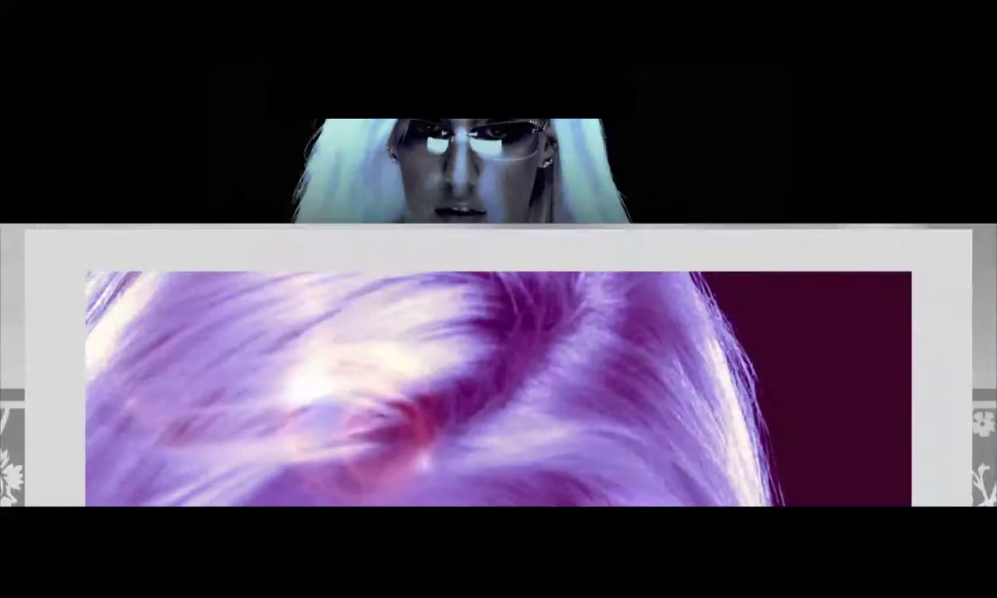
{"action": "key", "text": "Escape"}
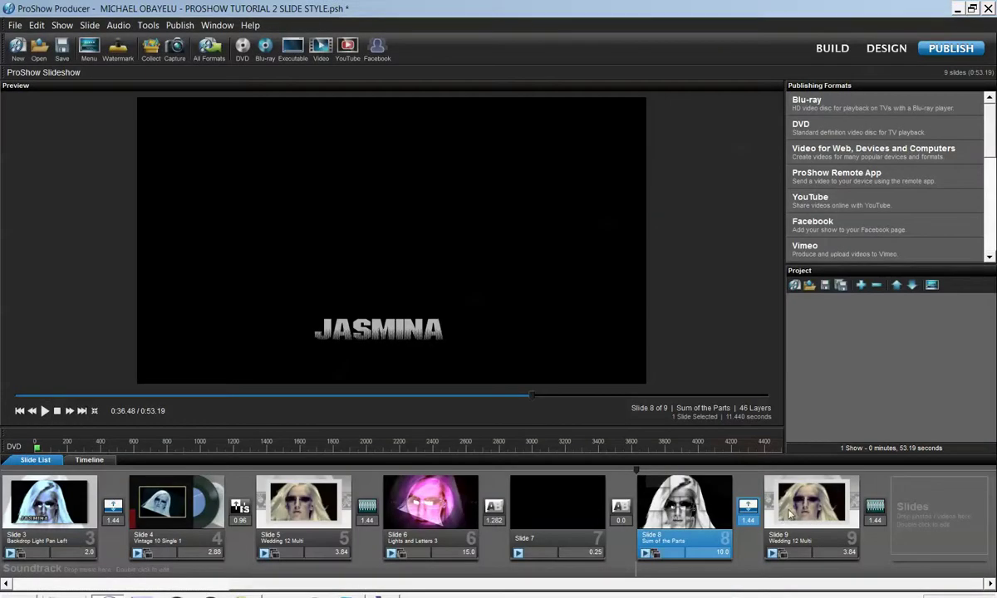
Copy slide 8 and paste it as slide 9, then select the new copy.
{"action": "right_click", "coordinate": [708, 516]}
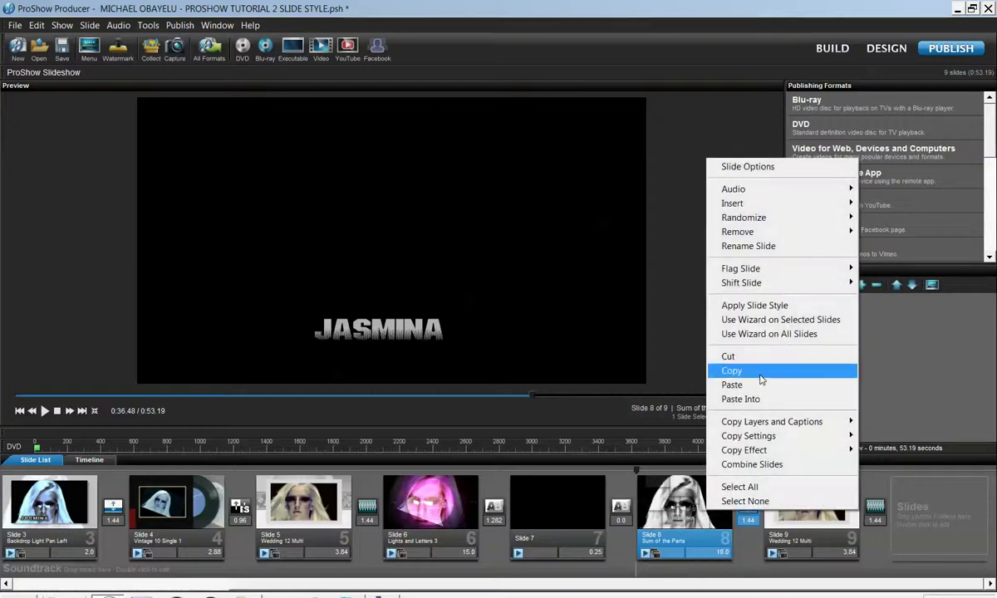
{"action": "left_click", "coordinate": [711, 348]}
{"action": "right_click", "coordinate": [751, 554]}
{"action": "left_click", "coordinate": [781, 488]}
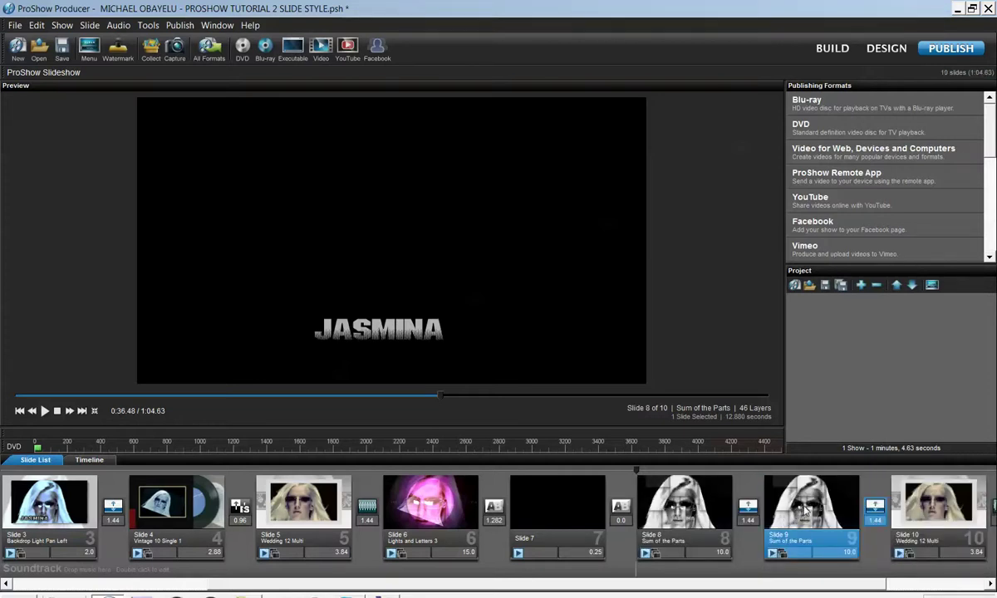
{"action": "left_click", "coordinate": [800, 512]}
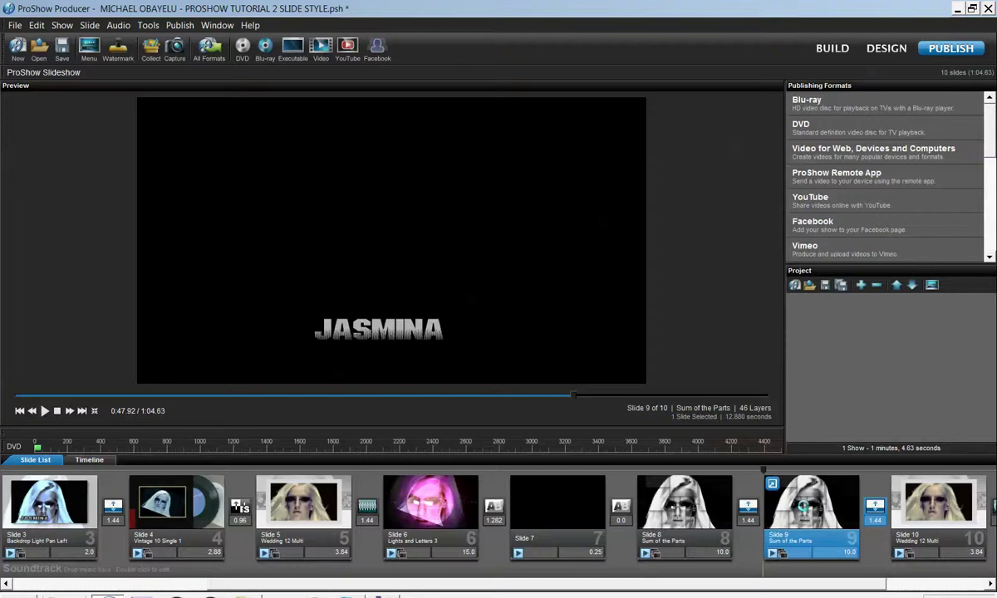
Apply No Style to slide 9 in Slide Options, discarding the Sum of the Parts style.
{"action": "double_click", "coordinate": [803, 509]}
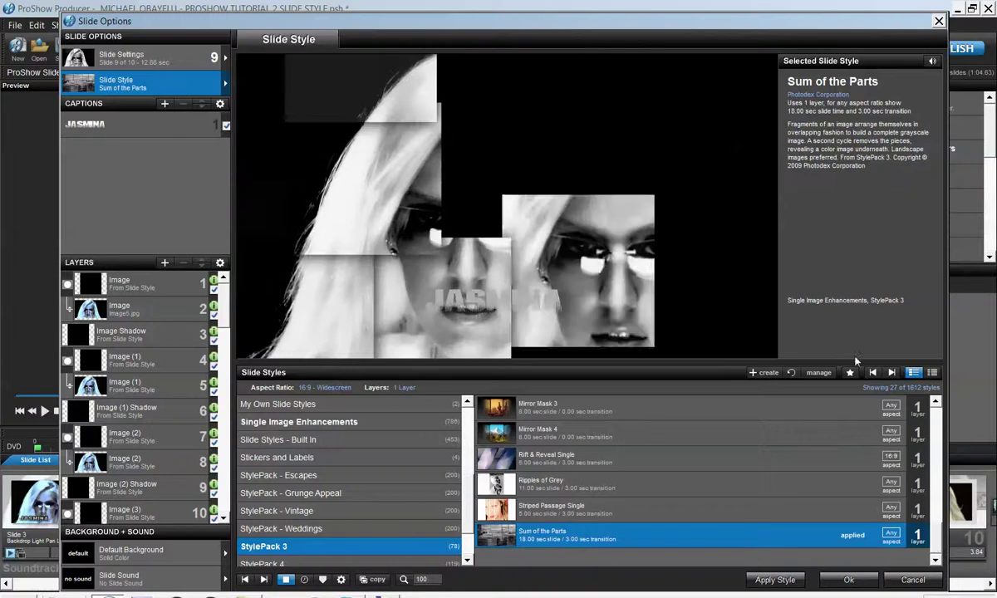
{"action": "left_click", "coordinate": [936, 402]}
{"action": "left_click", "coordinate": [935, 402]}
{"action": "left_click", "coordinate": [935, 403]}
{"action": "left_click", "coordinate": [936, 402]}
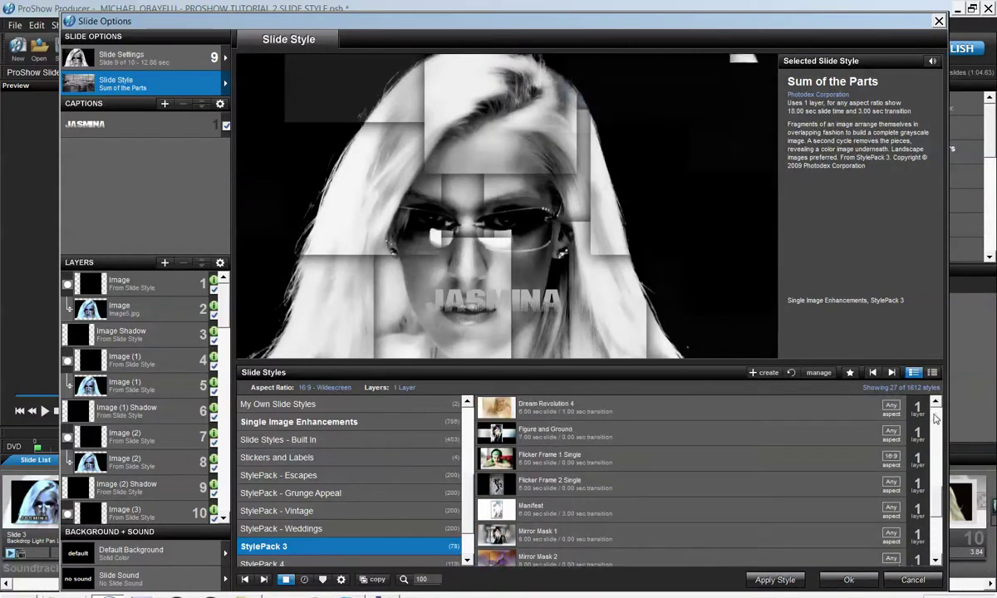
{"action": "left_click", "coordinate": [936, 403]}
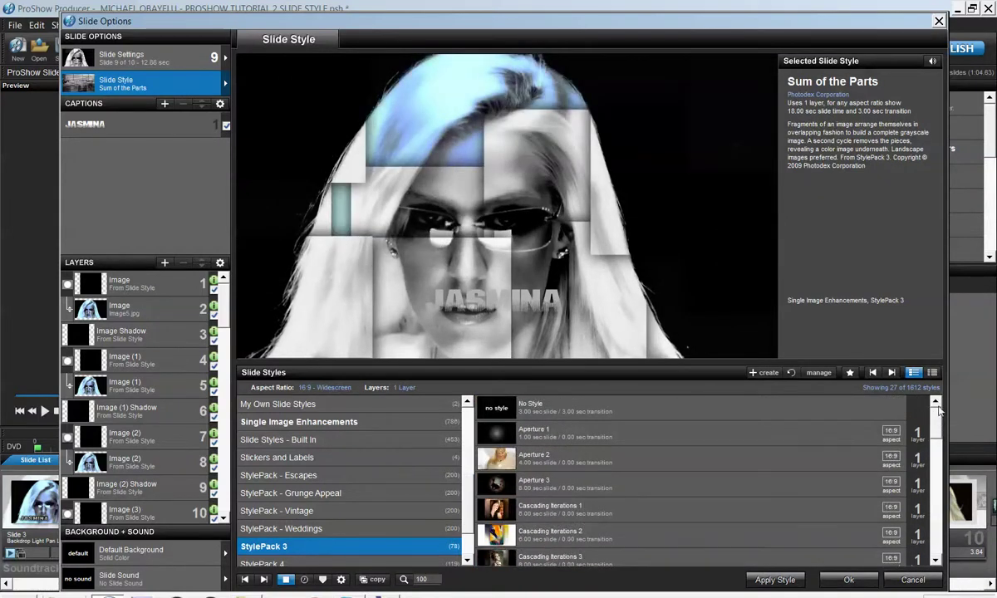
{"action": "left_click", "coordinate": [498, 410]}
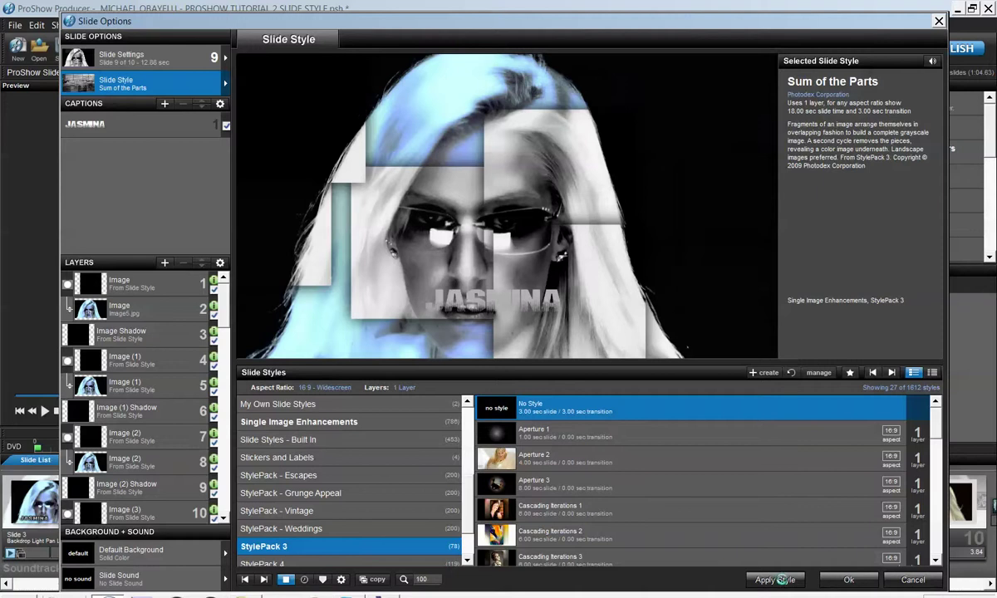
{"action": "left_click", "coordinate": [781, 579]}
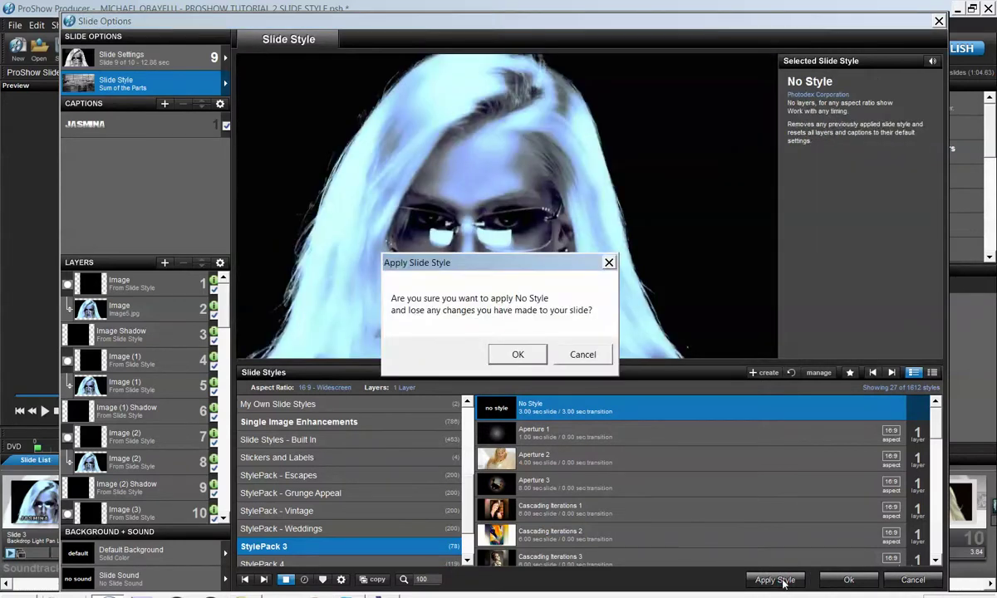
{"action": "left_click", "coordinate": [519, 356]}
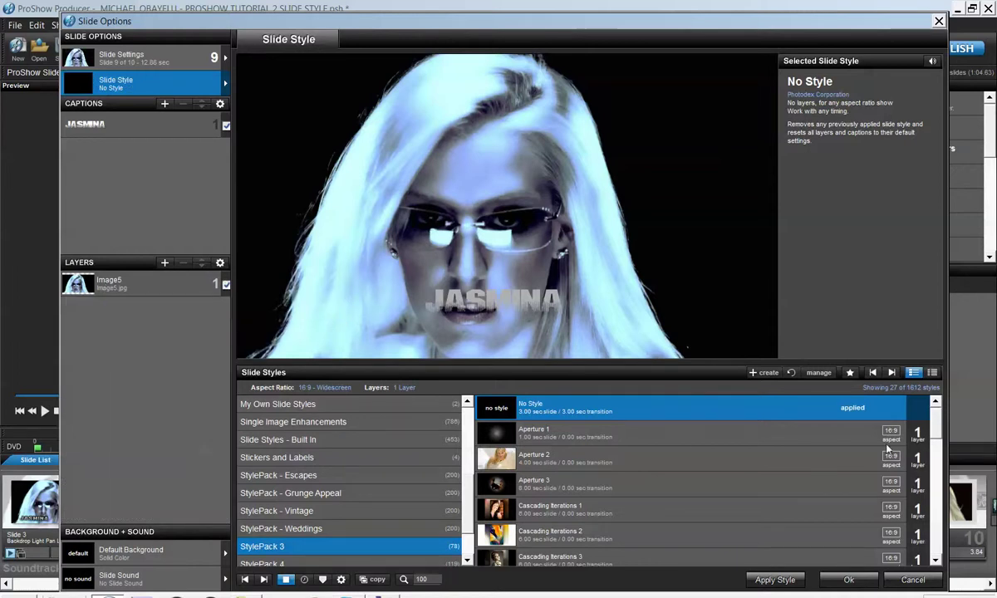
Filter the style list to 2 Layers and preview Mirror Mask 1 and Do-Si-Do 1.
{"action": "left_click", "coordinate": [758, 458]}
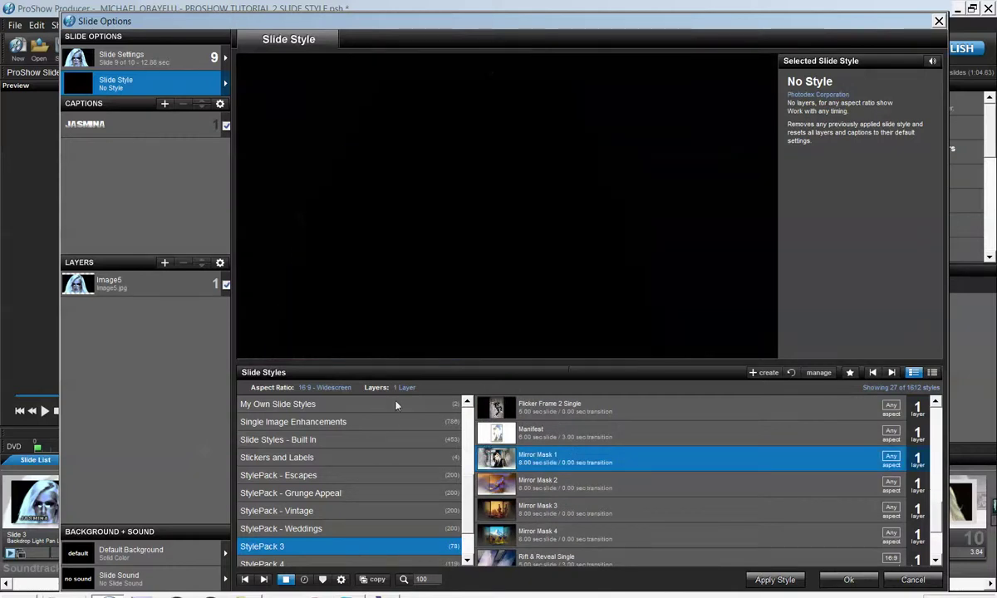
{"action": "left_click", "coordinate": [404, 388]}
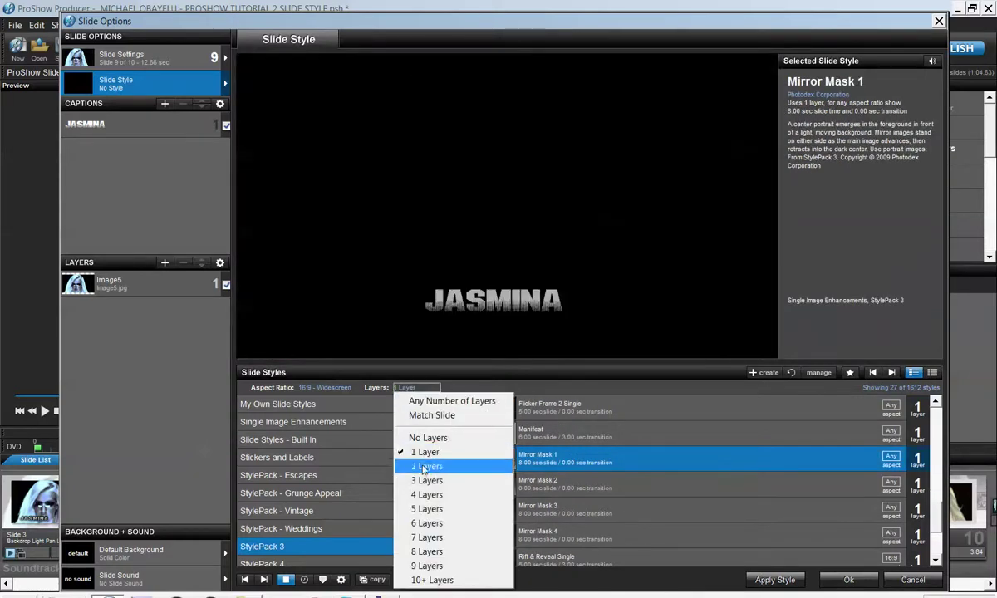
{"action": "key", "text": "Escape"}
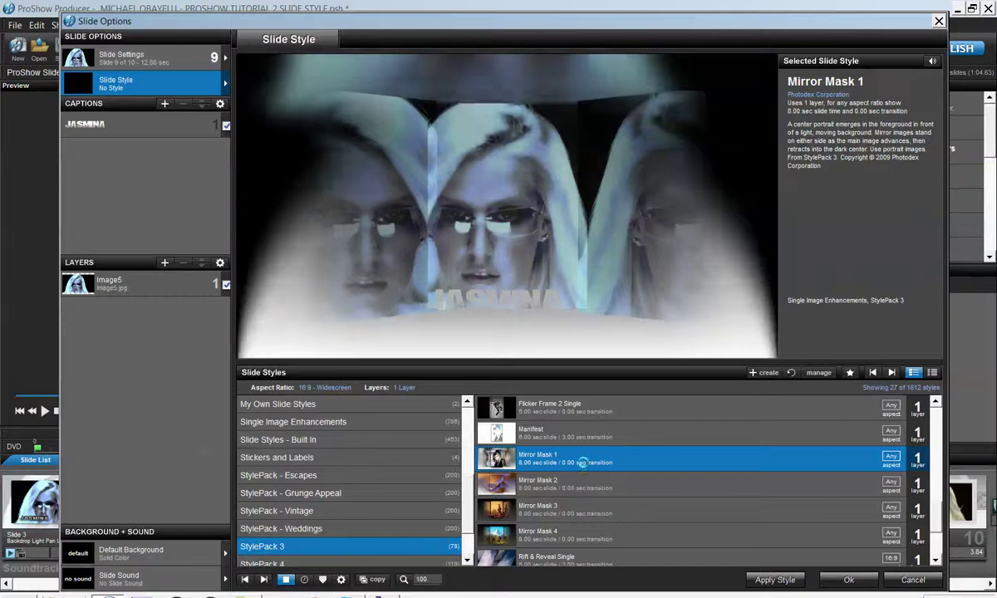
{"action": "key", "text": "Down"}
{"action": "left_click", "coordinate": [504, 440]}
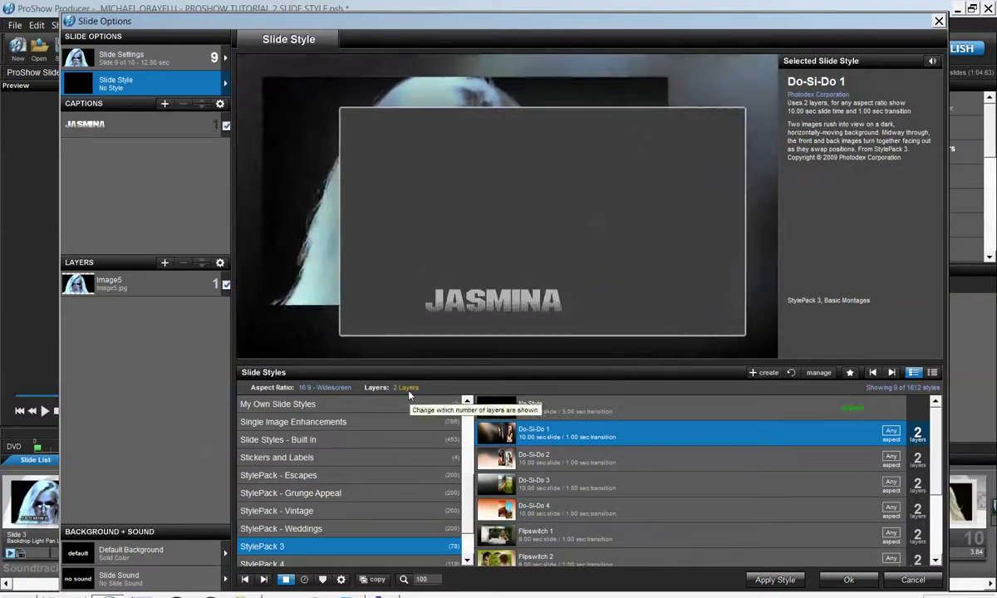
Open the Adjustments page for slide 9's Image5 layer.
{"action": "left_click", "coordinate": [414, 392]}
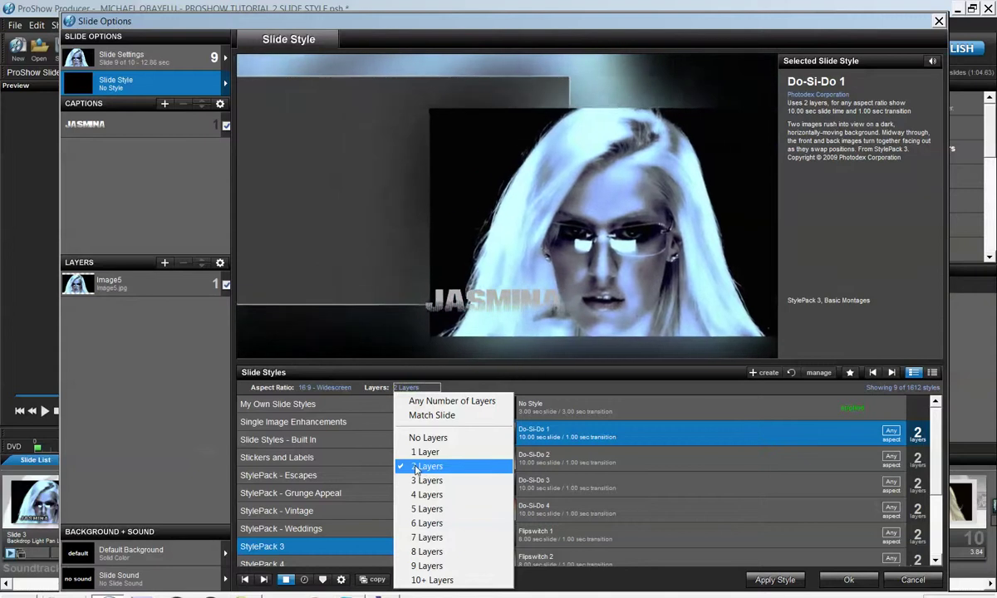
{"action": "left_click", "coordinate": [103, 285]}
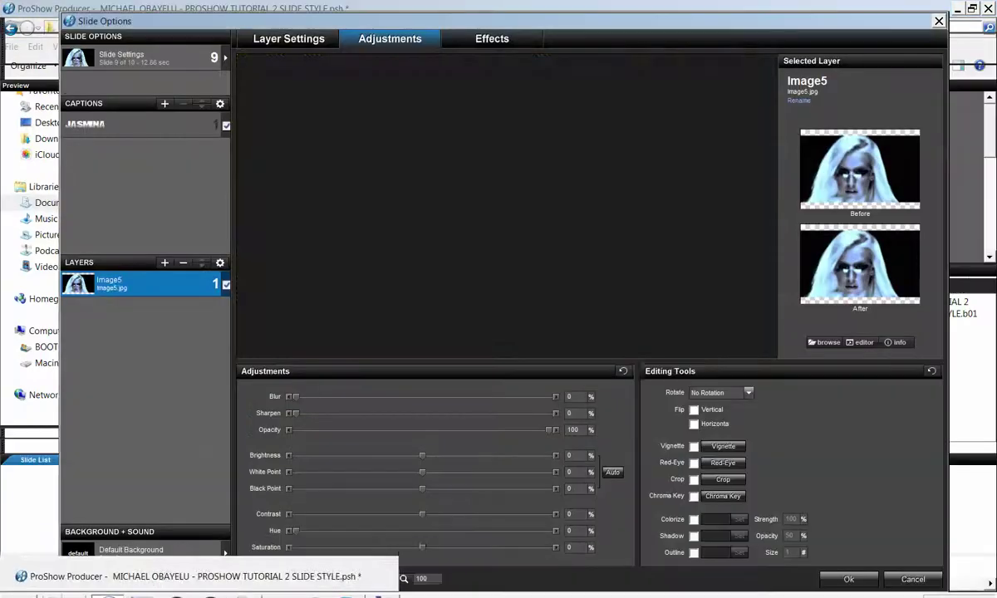
{"action": "left_click", "coordinate": [17, 589]}
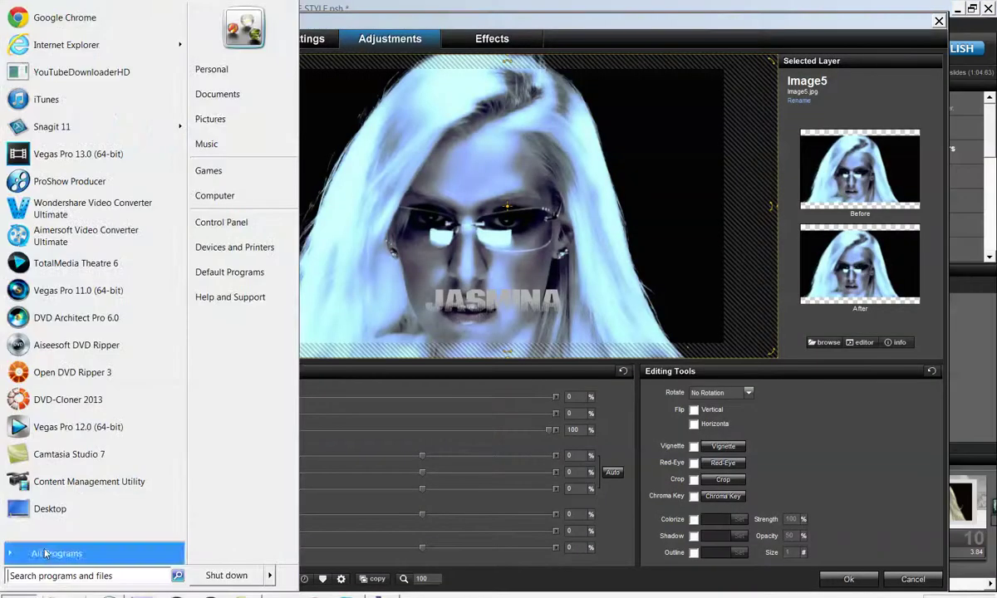
Browse Documents > 0001 YOUTUBE VIDEOS > 1 WORDPRESS and select Image3, then return to ProShow.
{"action": "left_click", "coordinate": [210, 94]}
{"action": "double_click", "coordinate": [197, 173]}
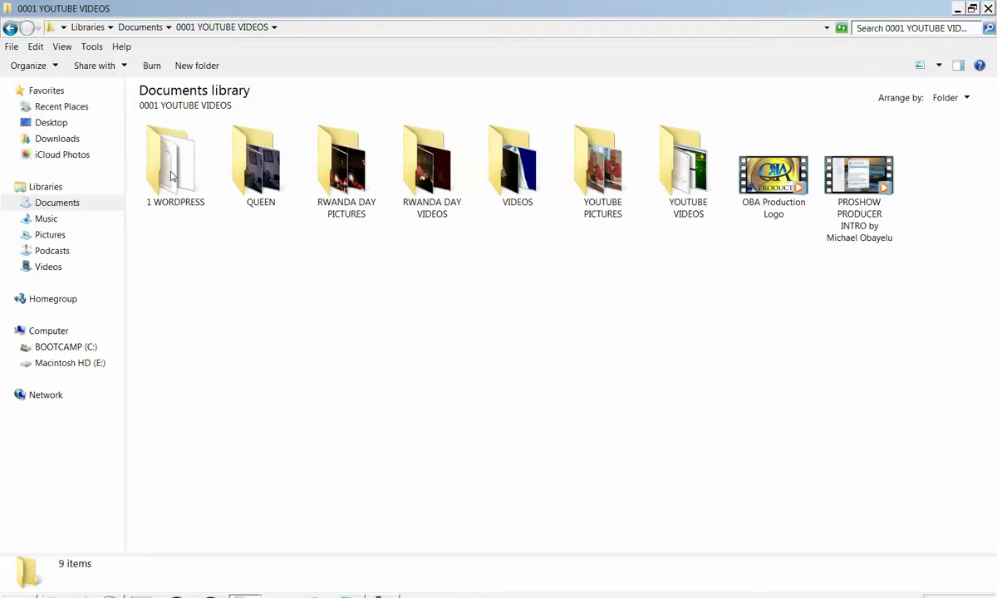
{"action": "double_click", "coordinate": [172, 174]}
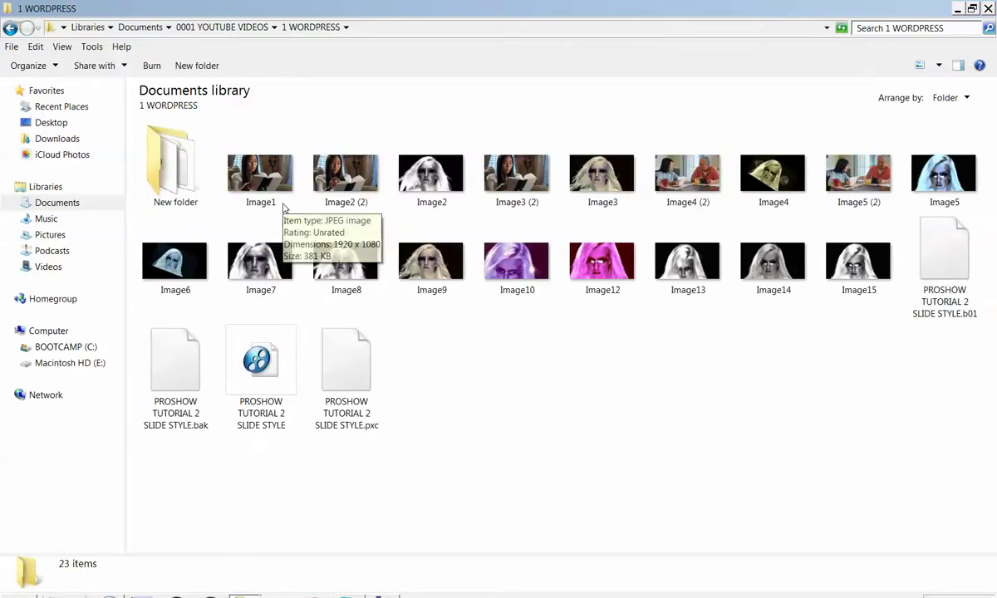
{"action": "left_click", "coordinate": [603, 183]}
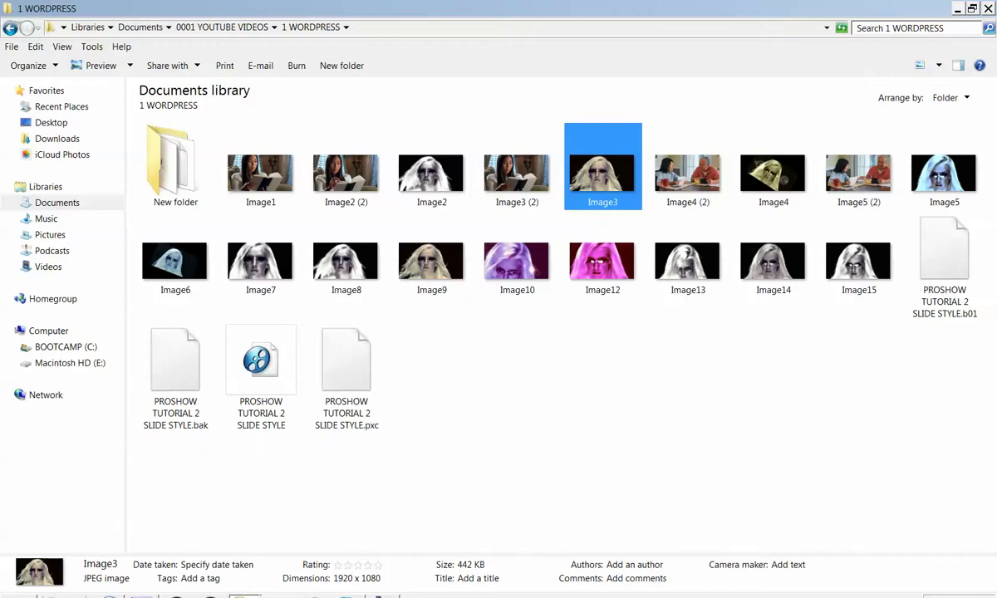
{"action": "key", "text": "alt+Tab"}
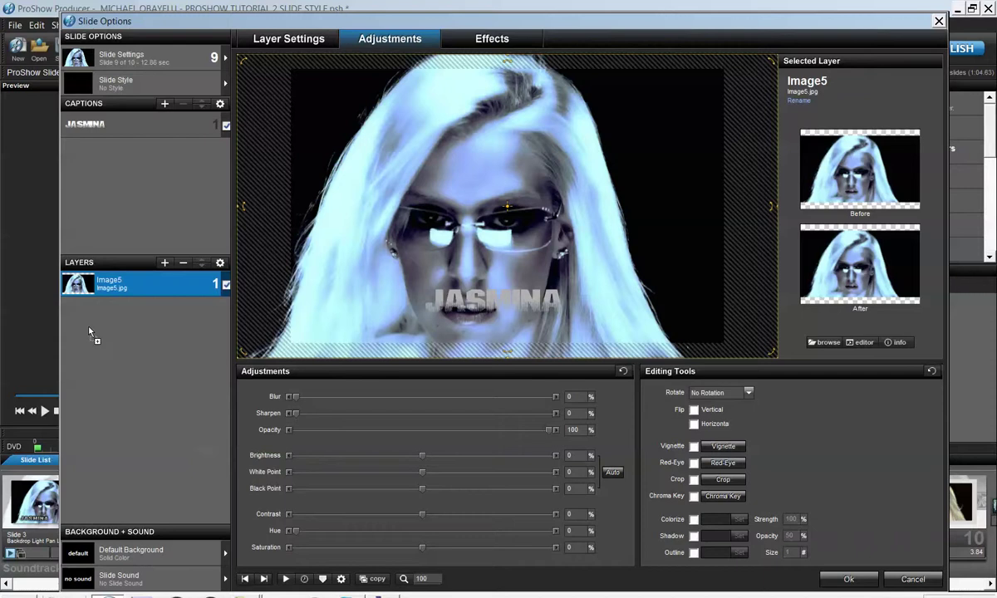
Drag Image3 and Image15 from the 1 WORDPRESS folder onto slide 9's Layers list.
{"action": "left_click_drag", "start_coordinate": [91, 332], "coordinate": [90, 330]}
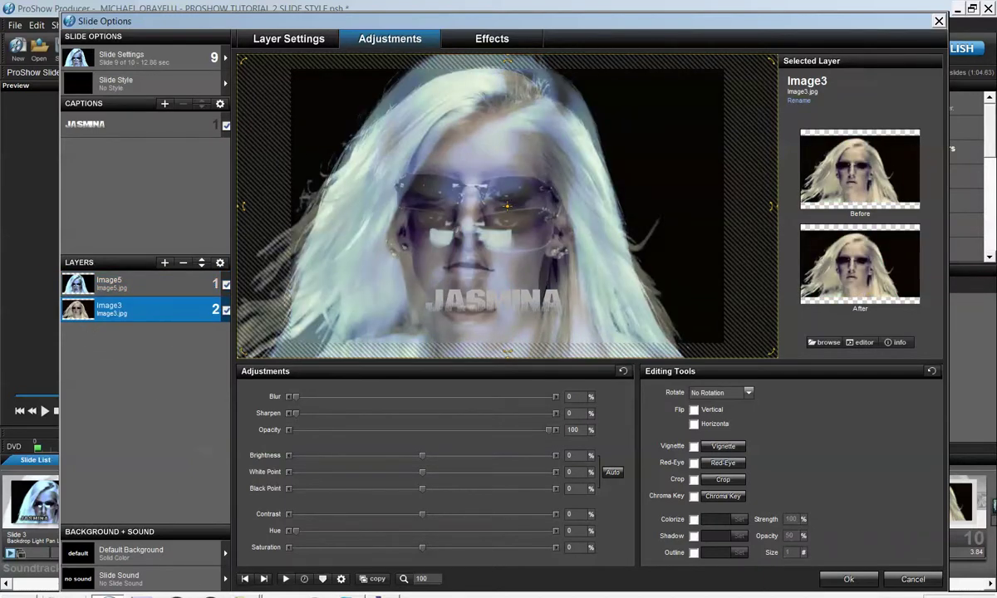
{"action": "mouse_move", "coordinate": [247, 594]}
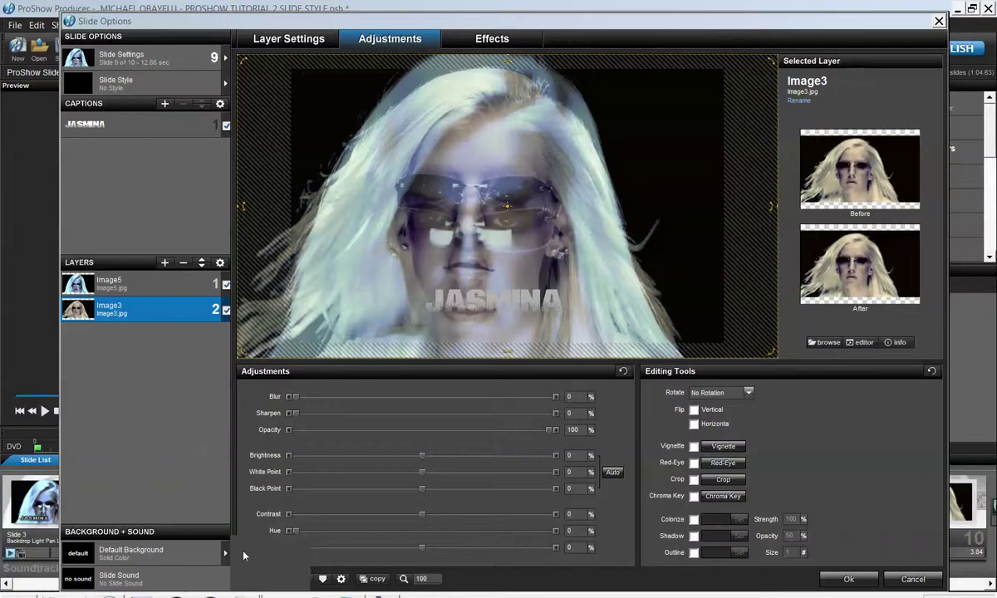
{"action": "left_click", "coordinate": [244, 555]}
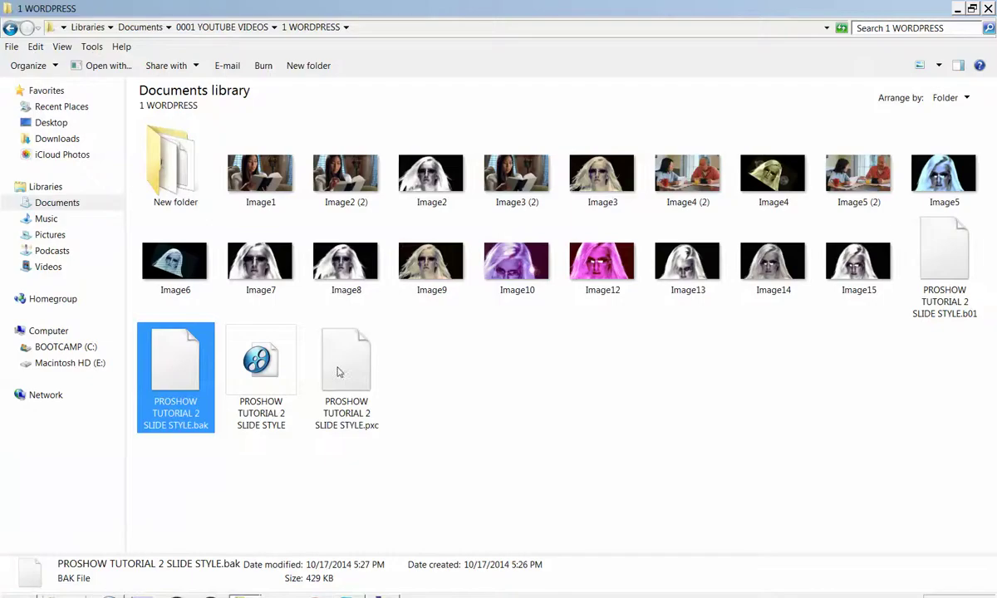
{"action": "left_click", "coordinate": [869, 264]}
{"action": "left_click_drag", "start_coordinate": [207, 594], "coordinate": [126, 380]}
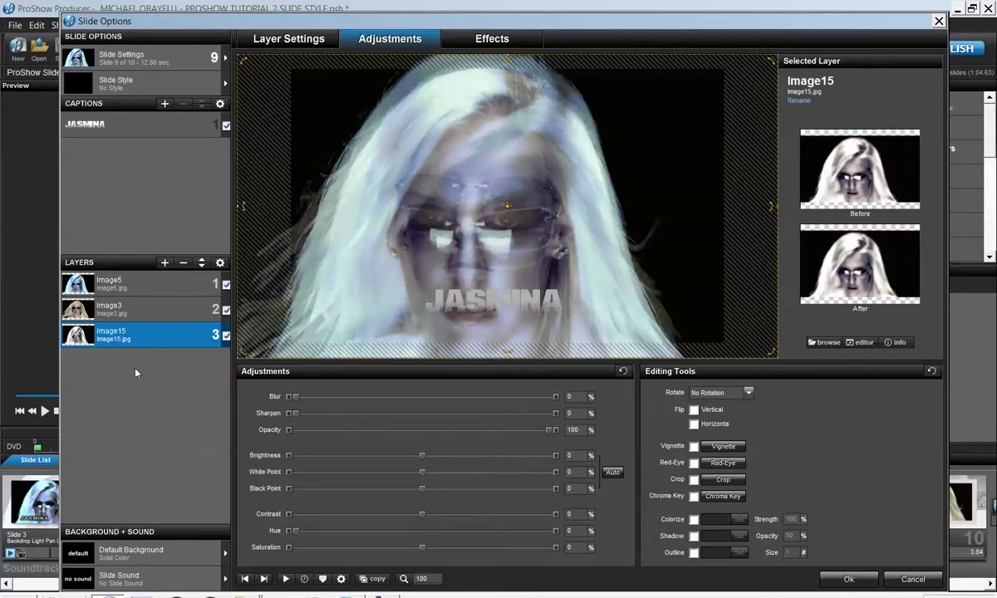
{"action": "left_click", "coordinate": [122, 82]}
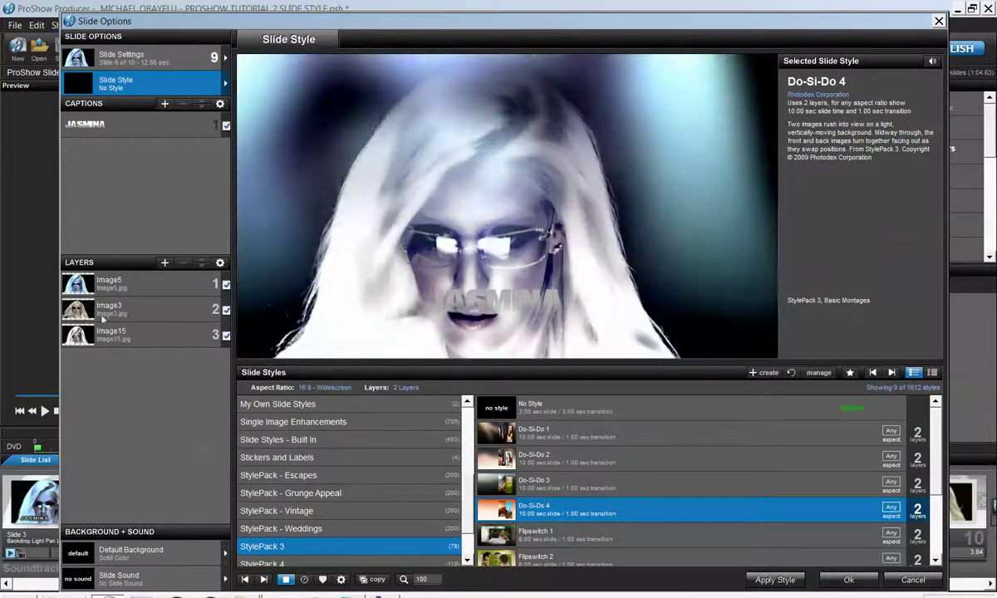
Preview the Flipswitch 2 style, then untick layer 3 (Image15) on slide 9.
{"action": "scroll", "coordinate": [632, 528], "scroll_direction": "down", "scroll_amount": 2}
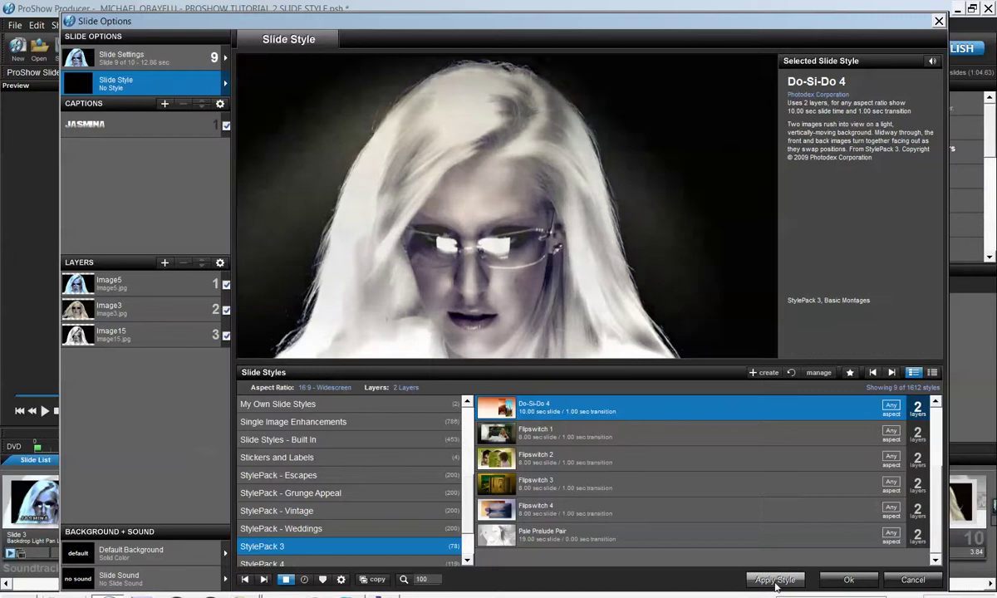
{"action": "left_click", "coordinate": [498, 462]}
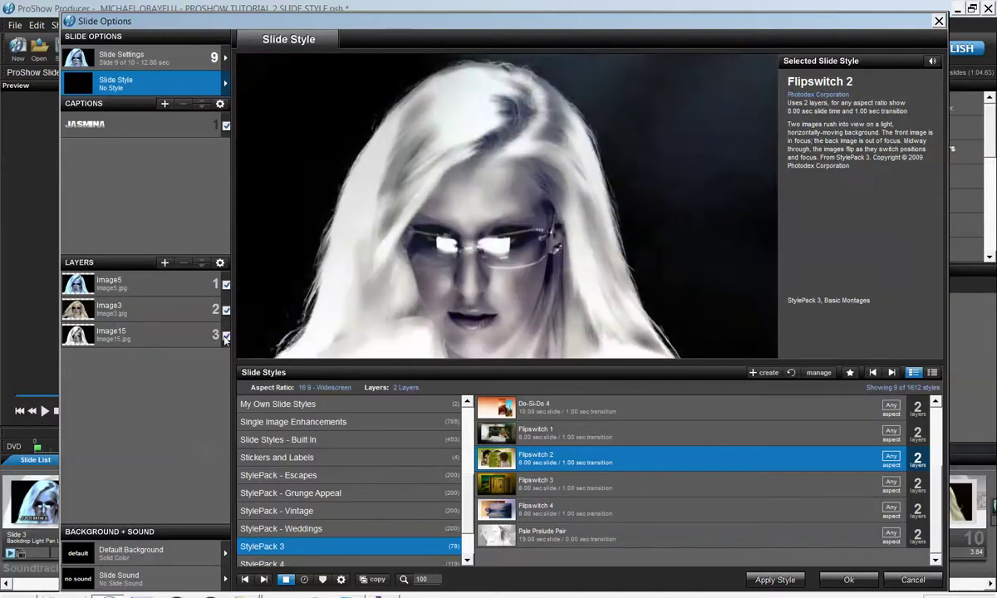
{"action": "left_click", "coordinate": [226, 336]}
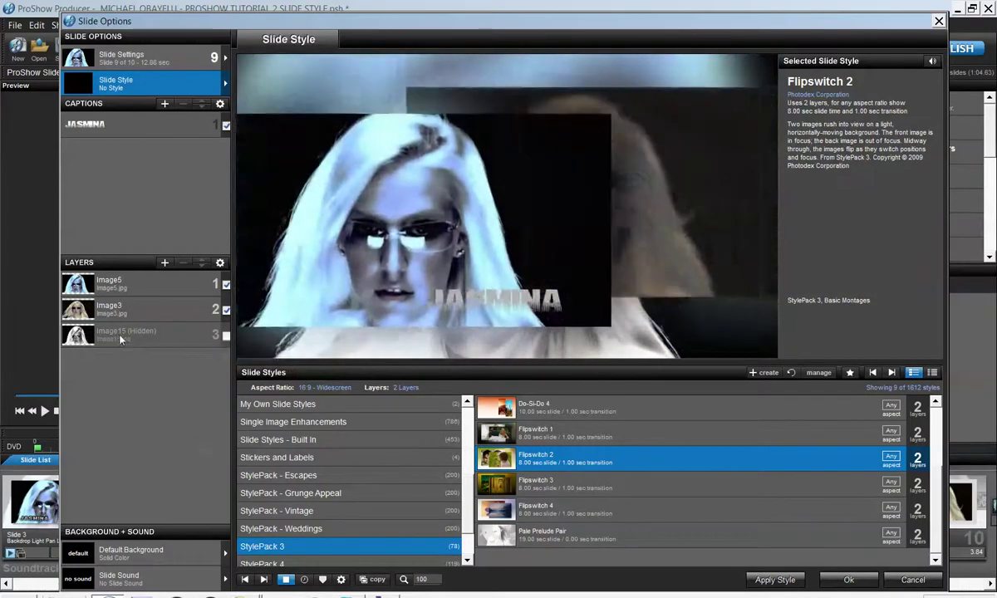
Remove the Image15 layer from slide 9 with Remove Layer, keeping Image5 and Image3.
{"action": "right_click", "coordinate": [128, 339]}
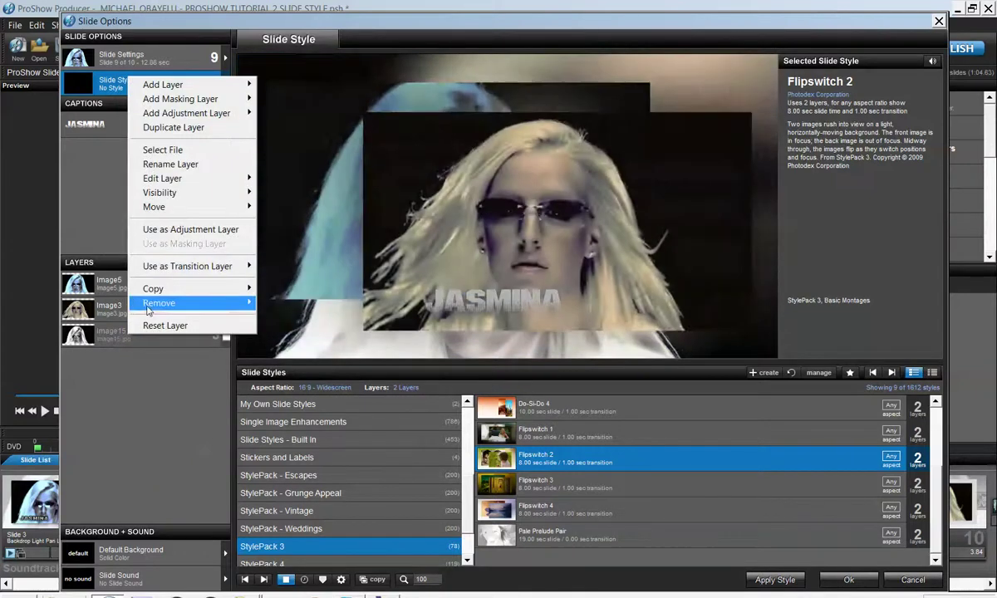
{"action": "mouse_move", "coordinate": [191, 303]}
{"action": "left_click", "coordinate": [296, 304]}
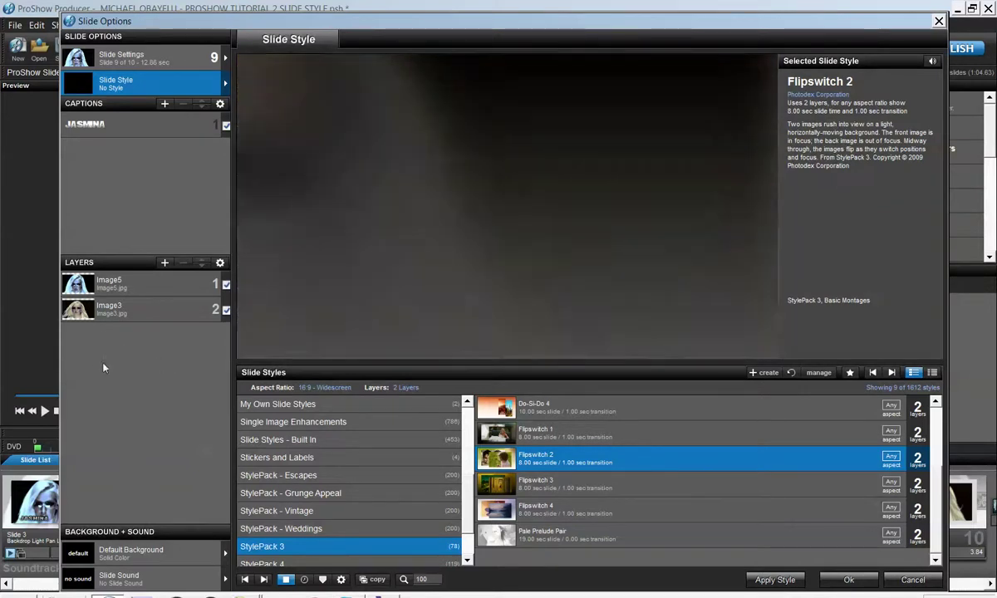
Drag the OBA Production Logo video from 0001 YOUTUBE VIDEOS into ProShow to import it.
{"action": "mouse_move", "coordinate": [241, 594]}
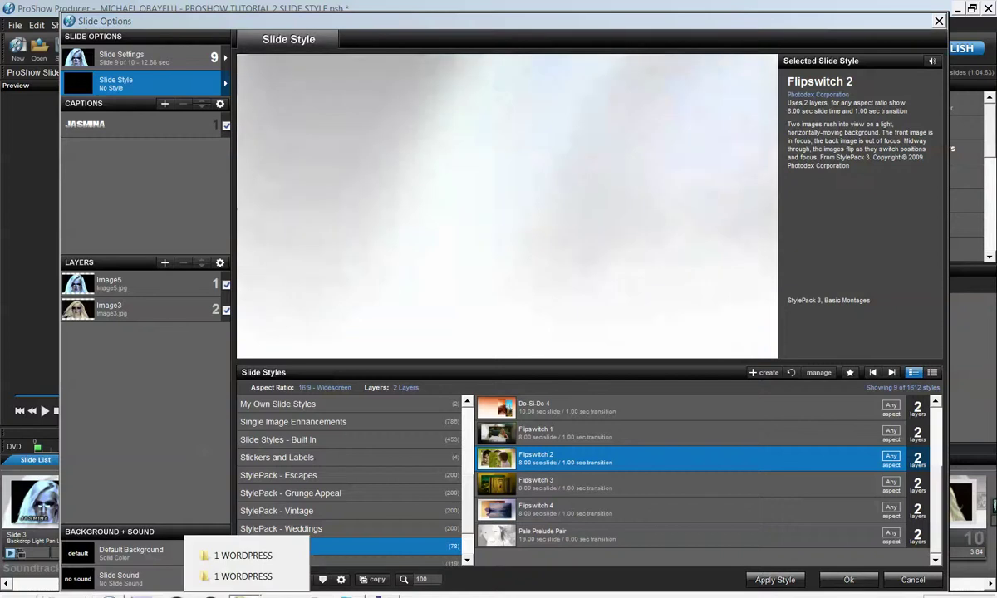
{"action": "left_click", "coordinate": [243, 556]}
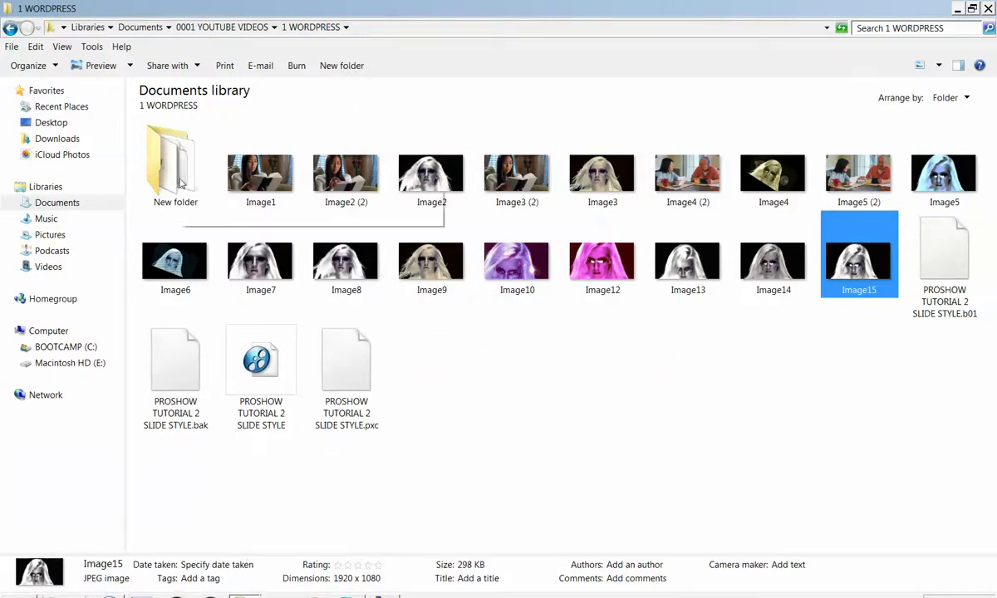
{"action": "left_click", "coordinate": [9, 29]}
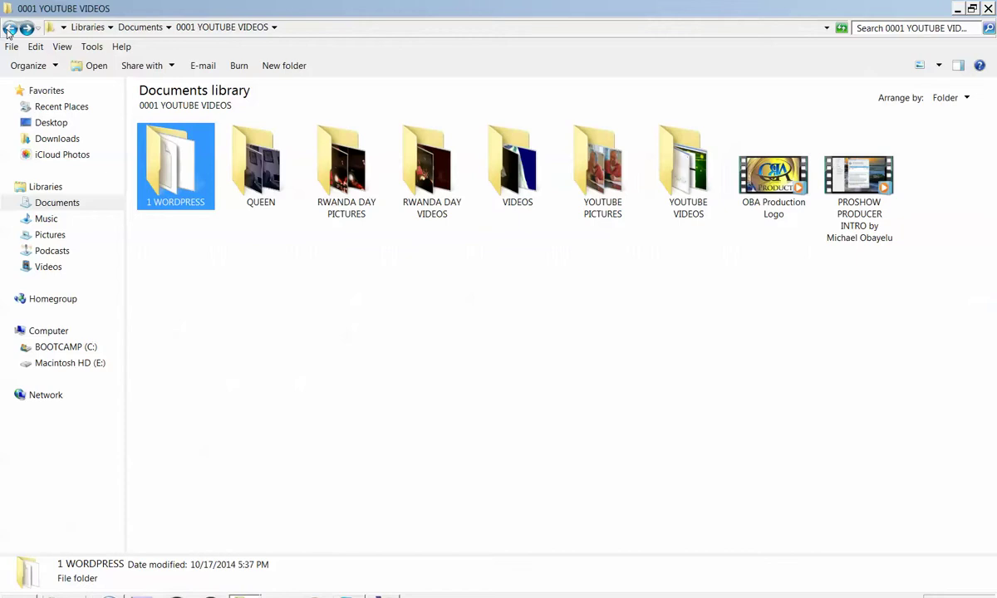
{"action": "left_click_drag", "start_coordinate": [769, 178], "coordinate": [648, 342]}
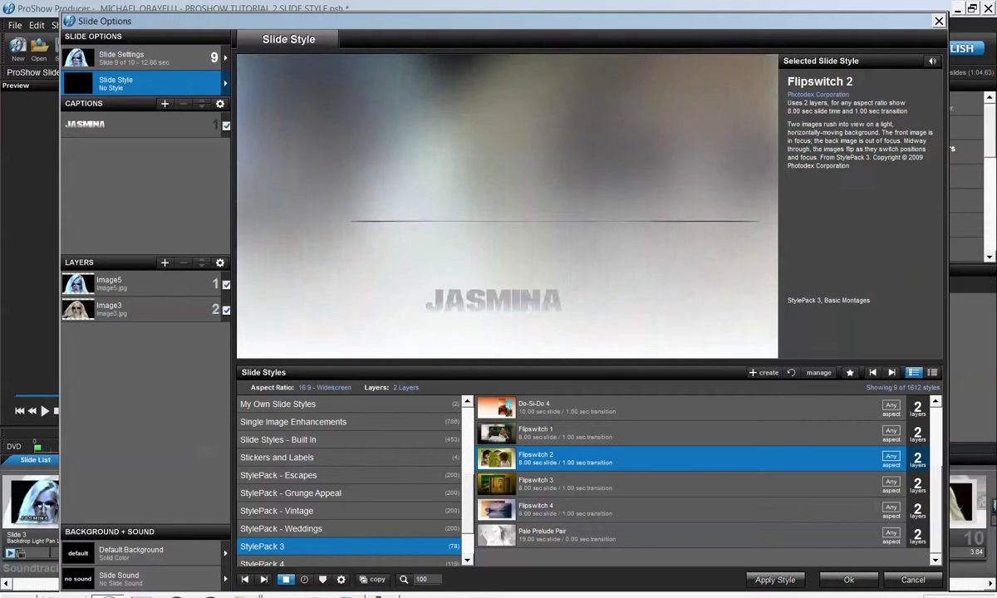
{"action": "mouse_move", "coordinate": [249, 591]}
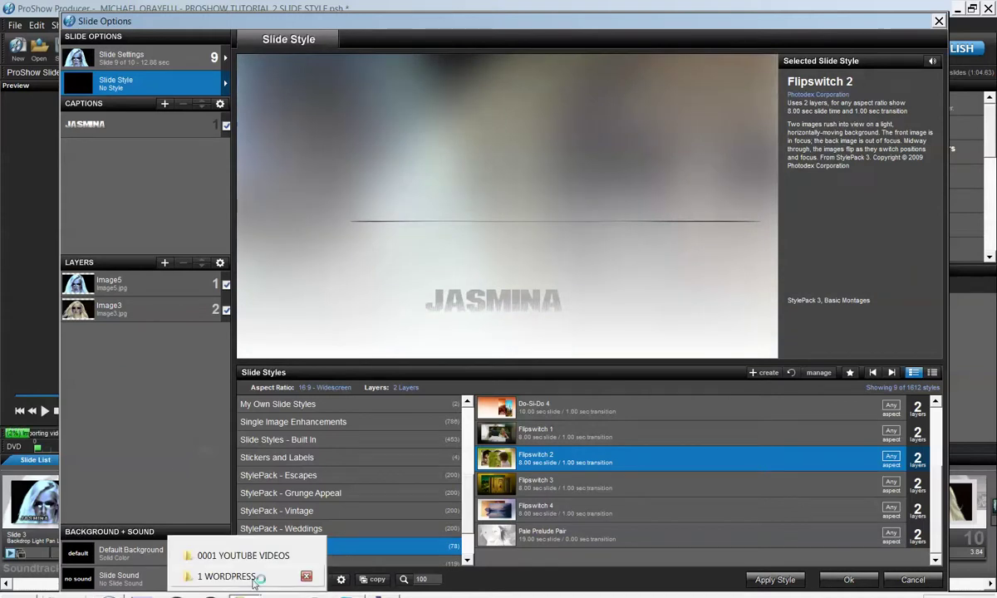
{"action": "left_click", "coordinate": [250, 555]}
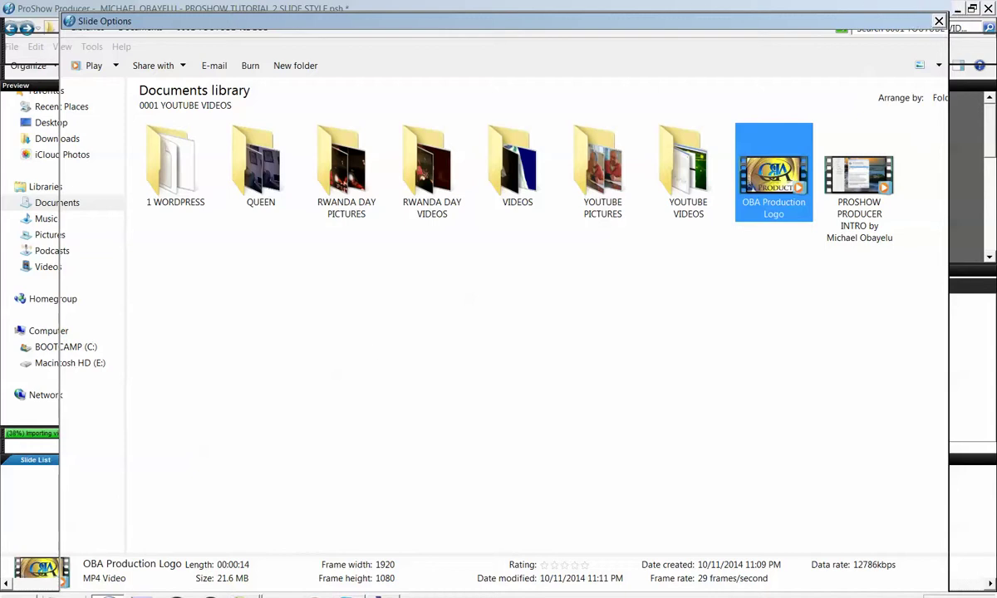
Close the 0001 YOUTUBE VIDEOS Explorer window from its taskbar icon.
{"action": "mouse_move", "coordinate": [245, 595]}
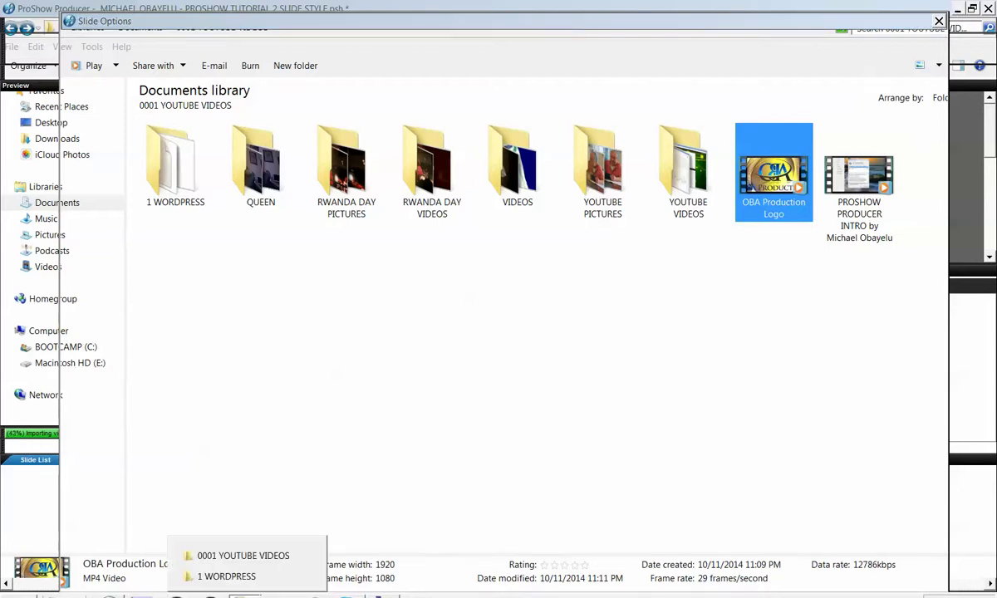
{"action": "right_click", "coordinate": [238, 561]}
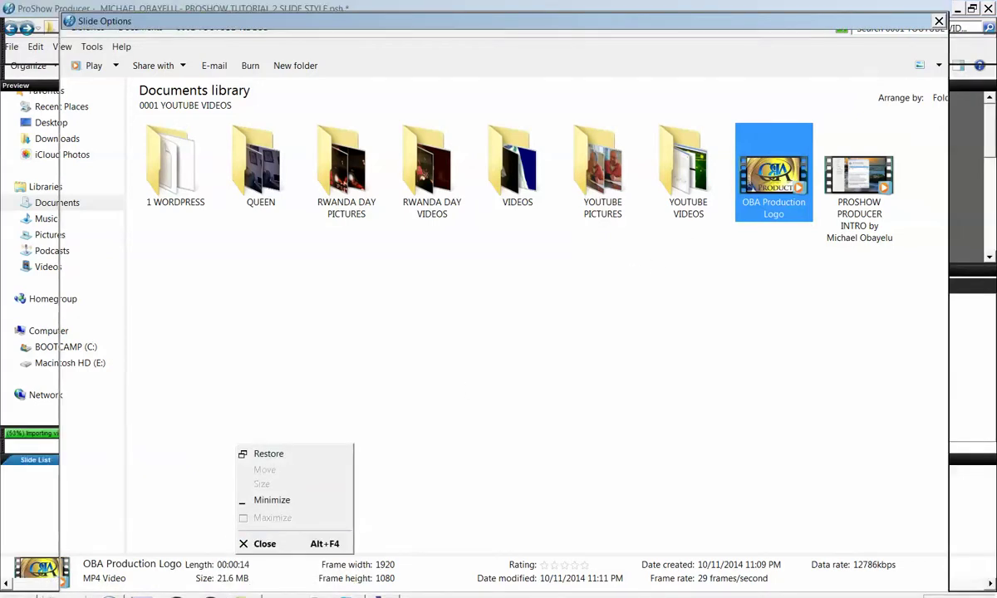
{"action": "right_click", "coordinate": [223, 592]}
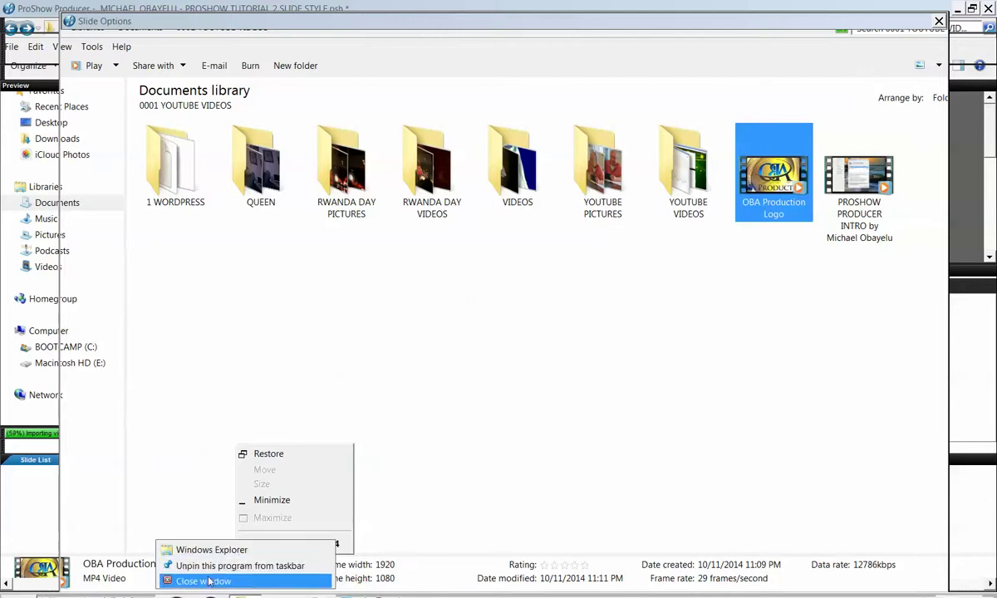
{"action": "left_click", "coordinate": [619, 419]}
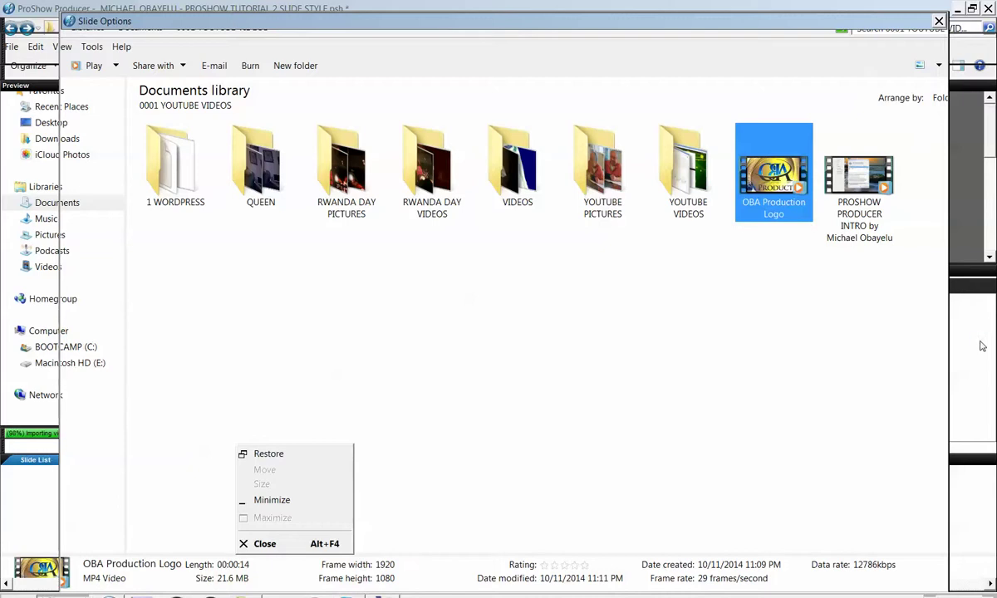
{"action": "left_click", "coordinate": [913, 595]}
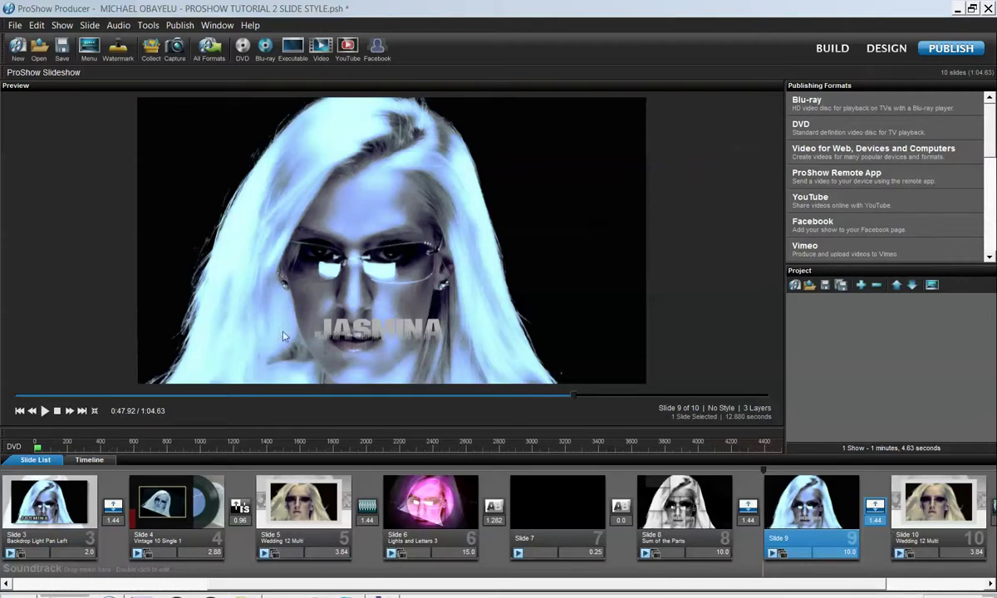
Preview the show full screen, then reopen slide 9's options showing the OBA Production Logo layer.
{"action": "double_click", "coordinate": [830, 504]}
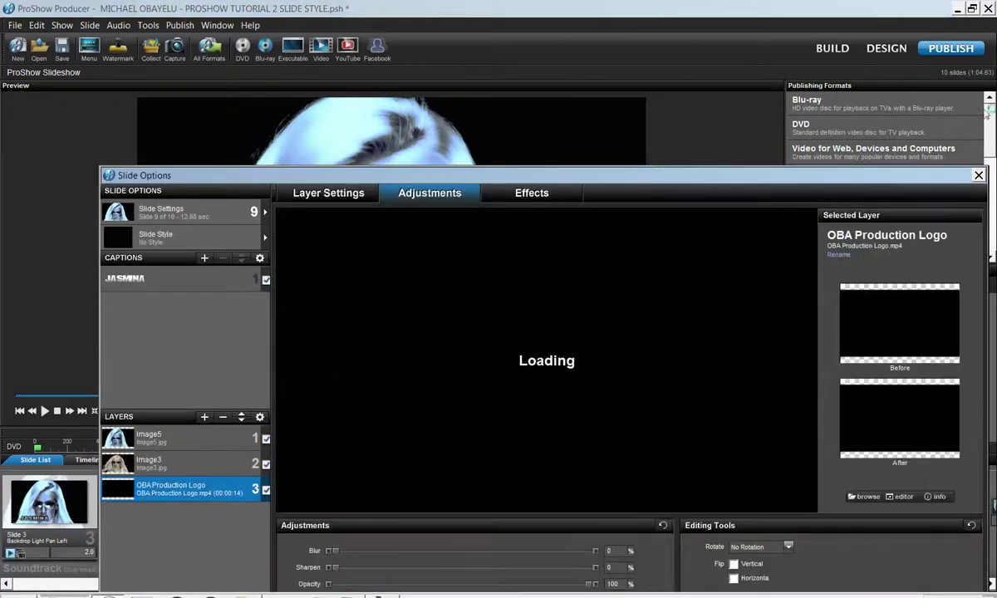
{"action": "left_click", "coordinate": [979, 176]}
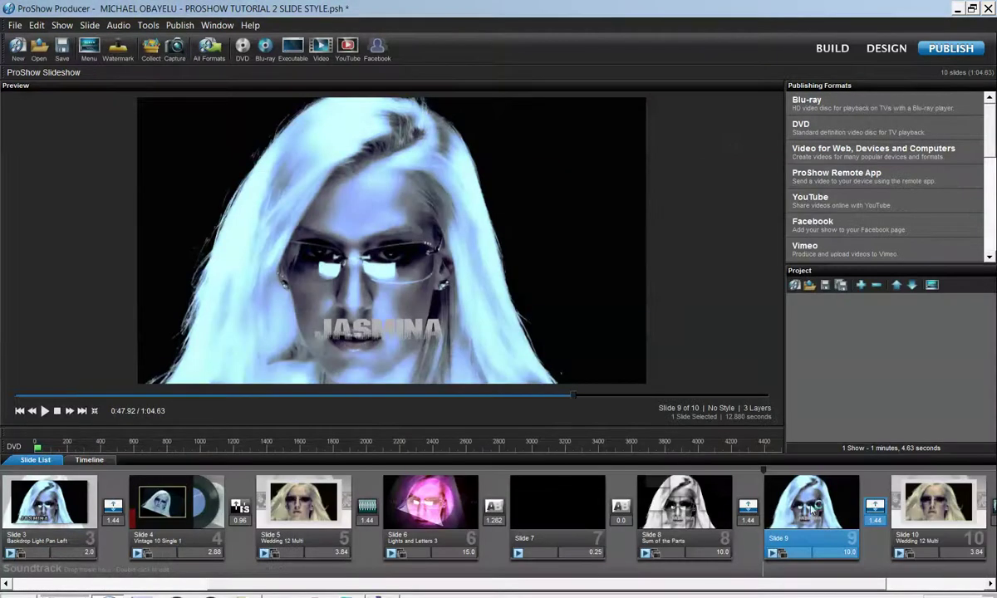
{"action": "key", "text": "ctrl+f"}
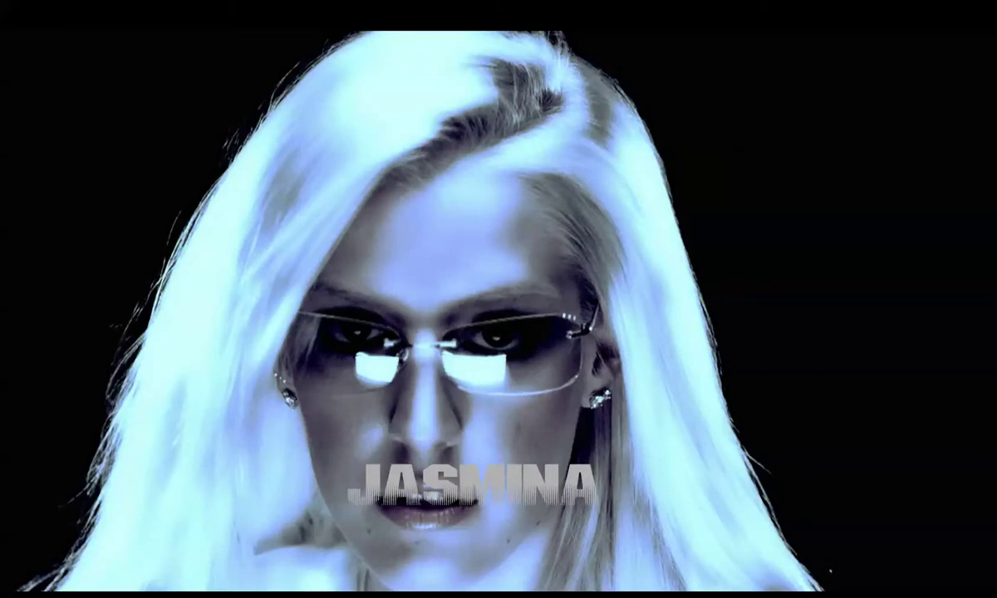
{"action": "key", "text": "Escape"}
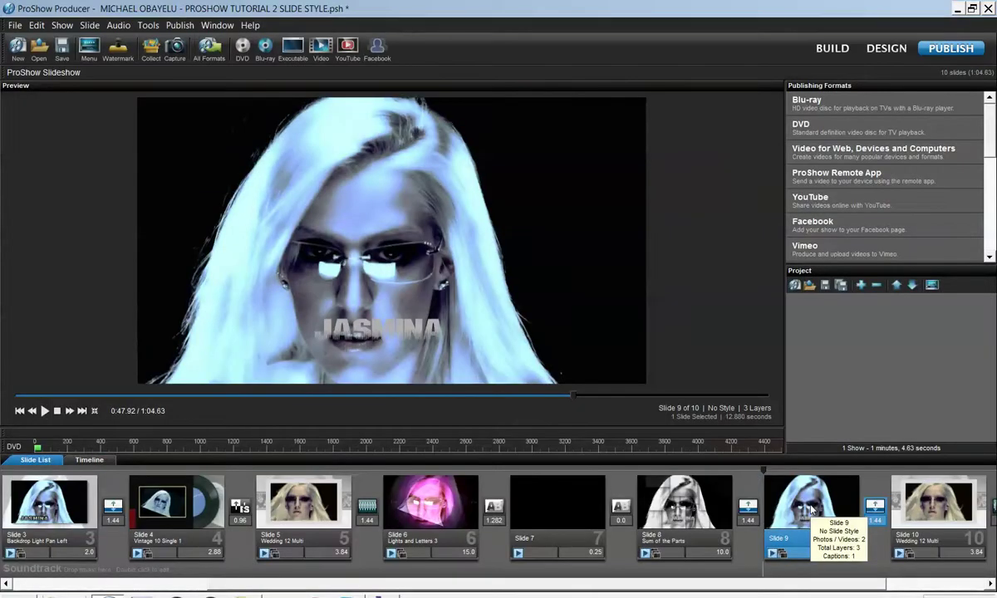
{"action": "double_click", "coordinate": [809, 509]}
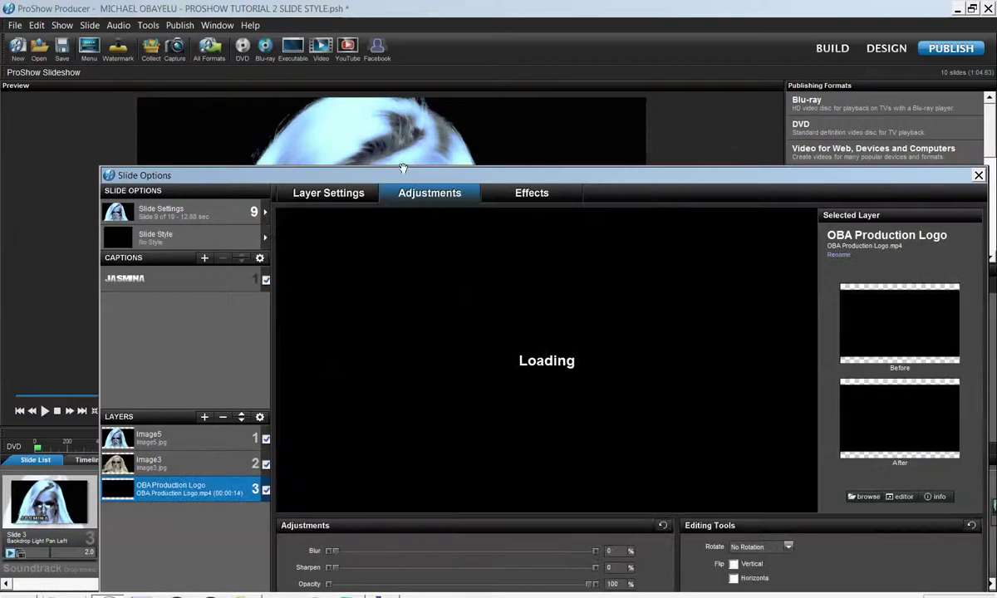
{"action": "left_click_drag", "start_coordinate": [402, 168], "coordinate": [352, 36]}
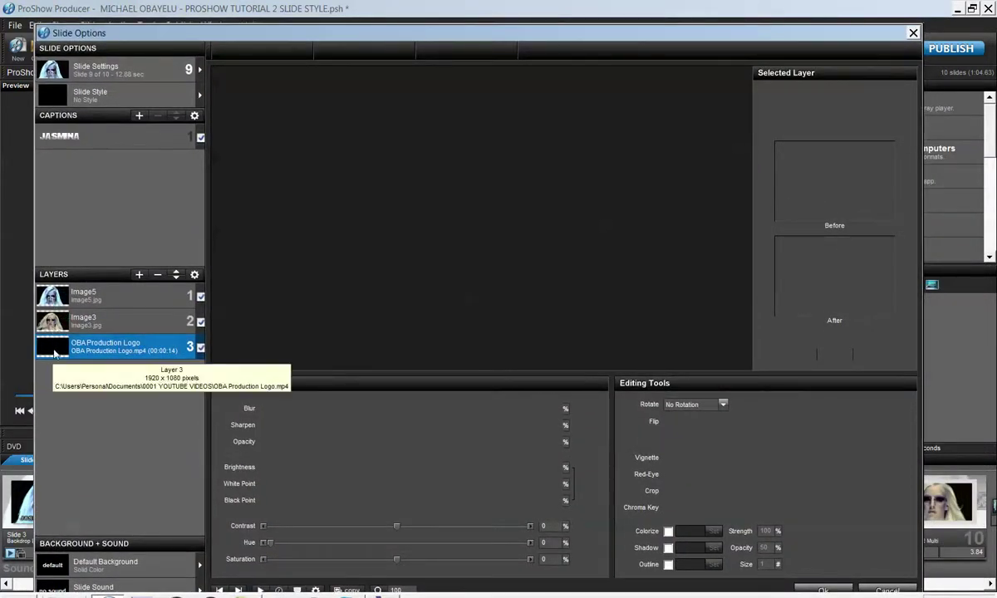
Preview StylePack 3's Flipswitch 1 and then Do-Si-Do 1 on slide 9 without applying.
{"action": "left_click", "coordinate": [87, 91]}
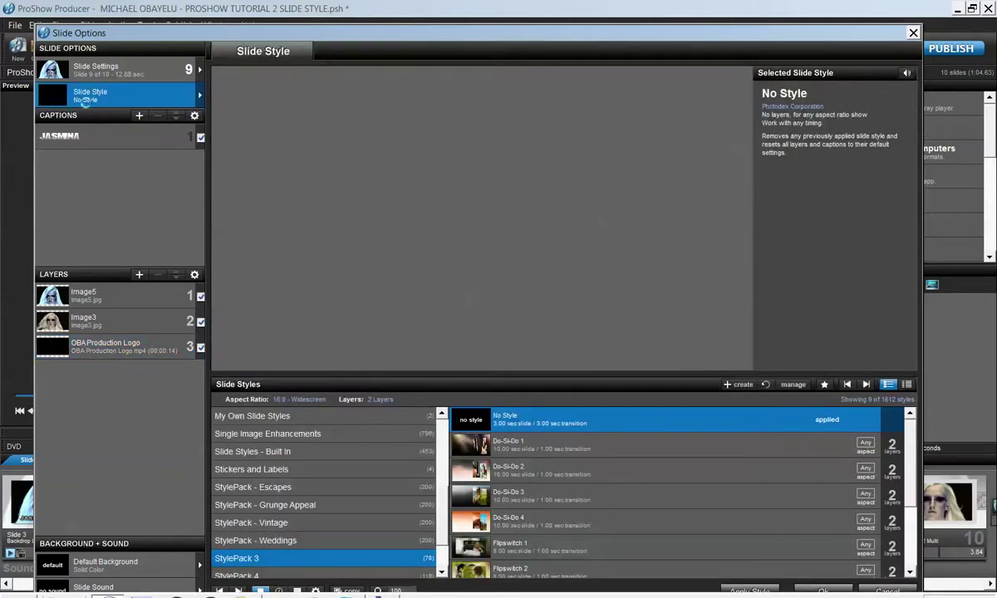
{"action": "scroll", "coordinate": [539, 480], "scroll_direction": "down", "scroll_amount": 2}
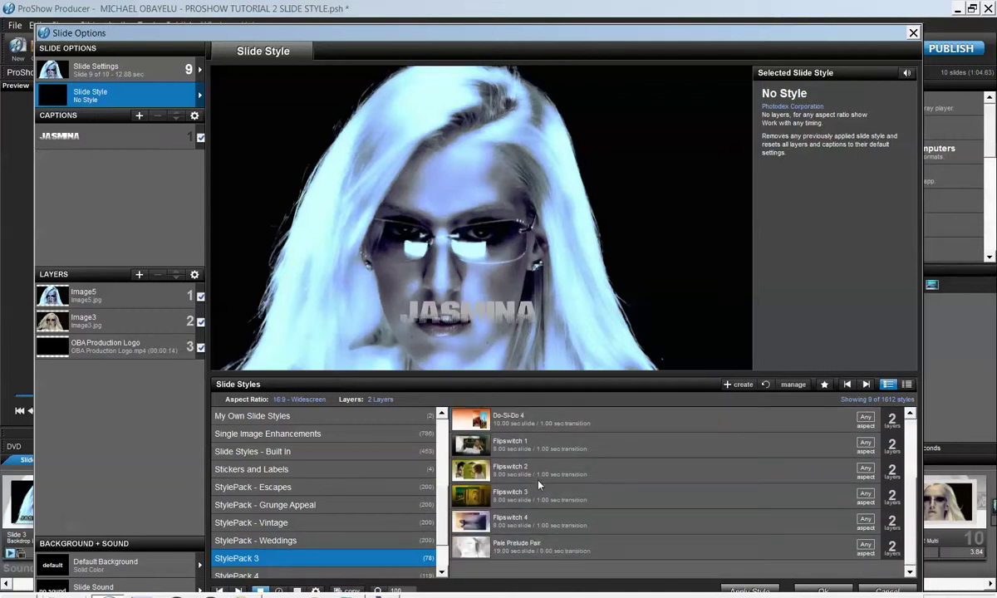
{"action": "scroll", "coordinate": [538, 486], "scroll_direction": "up", "scroll_amount": 2}
{"action": "left_click", "coordinate": [469, 521]}
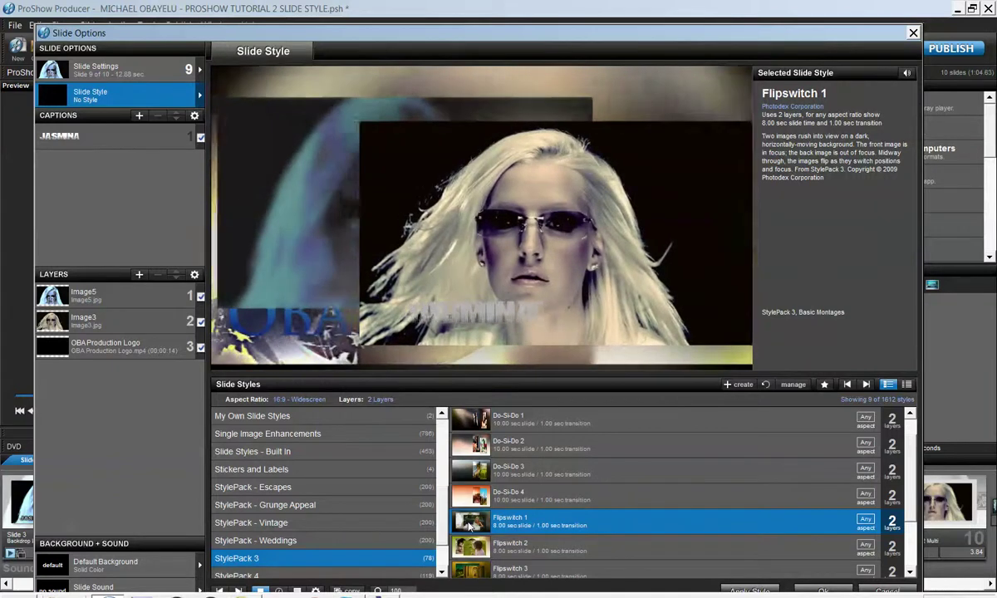
{"action": "scroll", "coordinate": [472, 482], "scroll_direction": "up", "scroll_amount": 1}
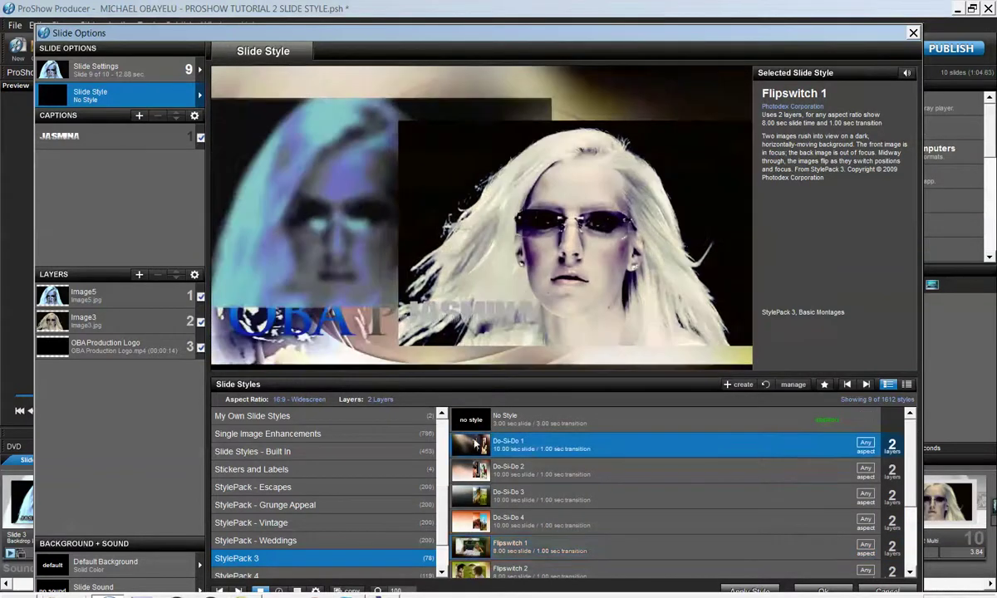
{"action": "left_click", "coordinate": [473, 442]}
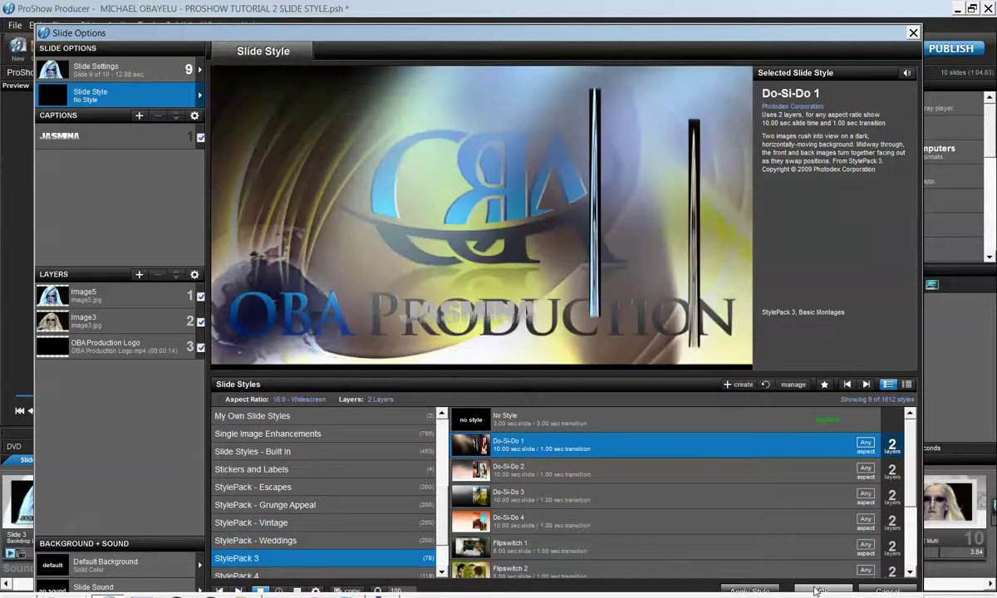
{"action": "scroll", "coordinate": [745, 503], "scroll_direction": "down", "scroll_amount": 1}
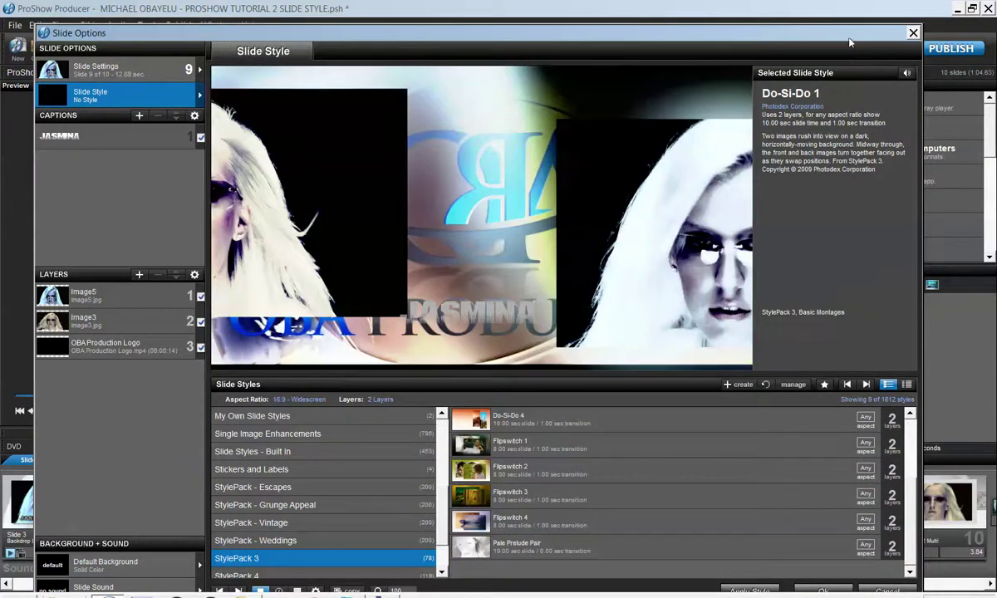
{"action": "left_click_drag", "start_coordinate": [848, 42], "coordinate": [856, 19]}
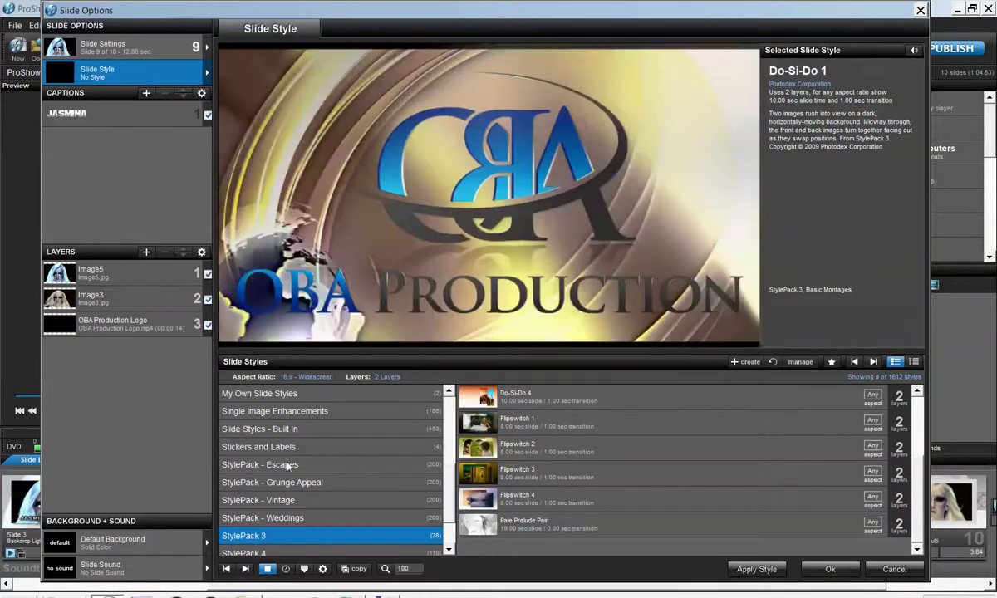
Filter styles to 3 and then 4 layers and preview Flicker Frame 1 Montage.
{"action": "left_click", "coordinate": [396, 377]}
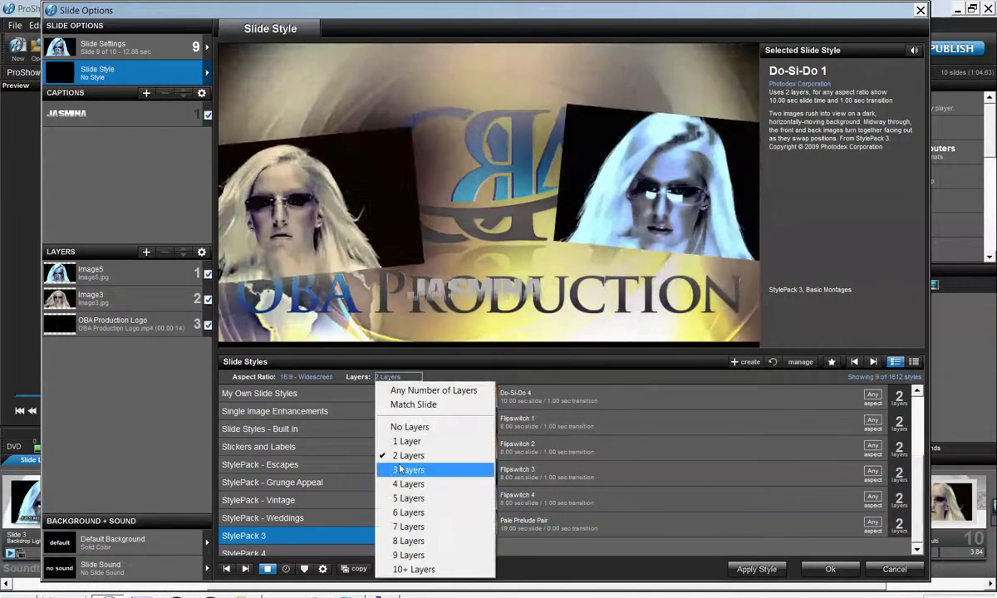
{"action": "left_click", "coordinate": [379, 448]}
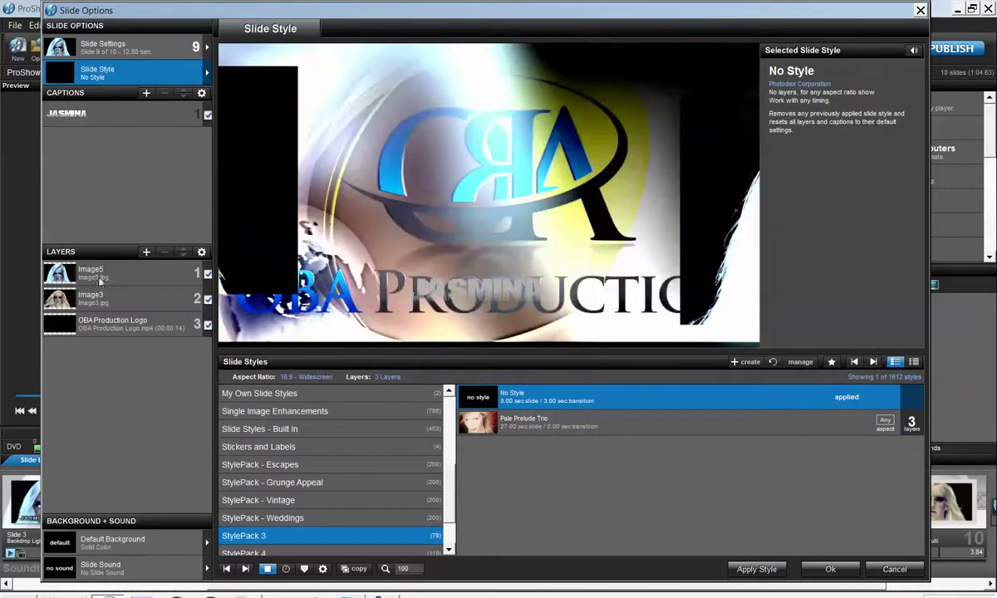
{"action": "left_click", "coordinate": [389, 377]}
{"action": "left_click", "coordinate": [402, 484]}
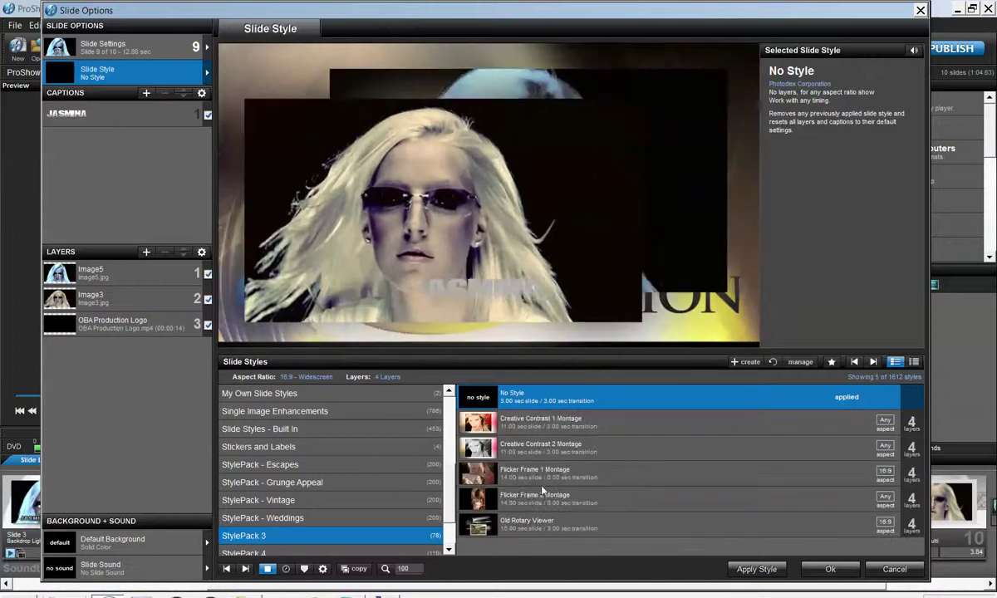
{"action": "left_click", "coordinate": [490, 474]}
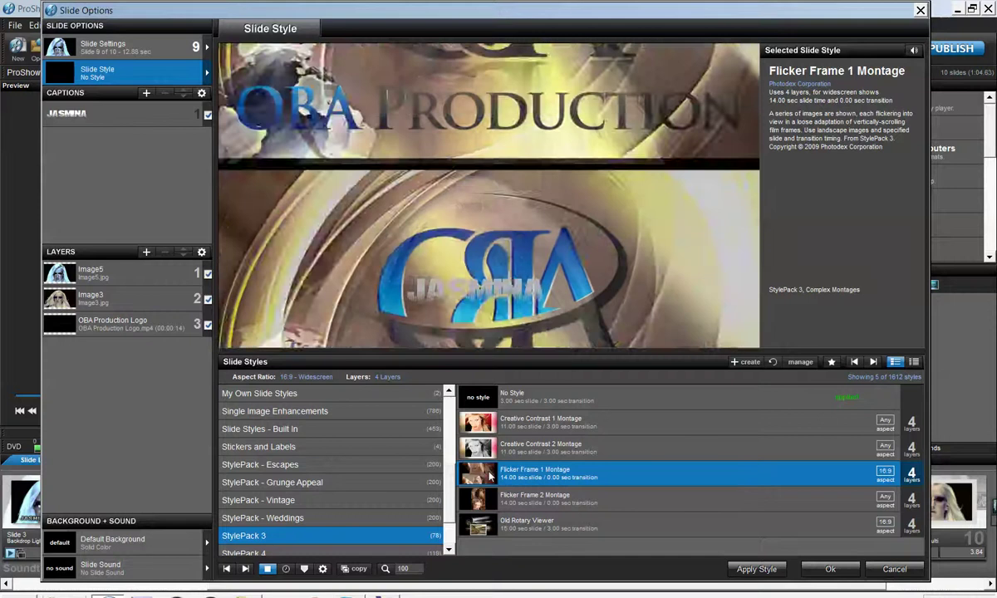
Select Flipswitch 1 from the two-layer style list.
{"action": "left_click", "coordinate": [387, 376]}
{"action": "key", "text": "Escape"}
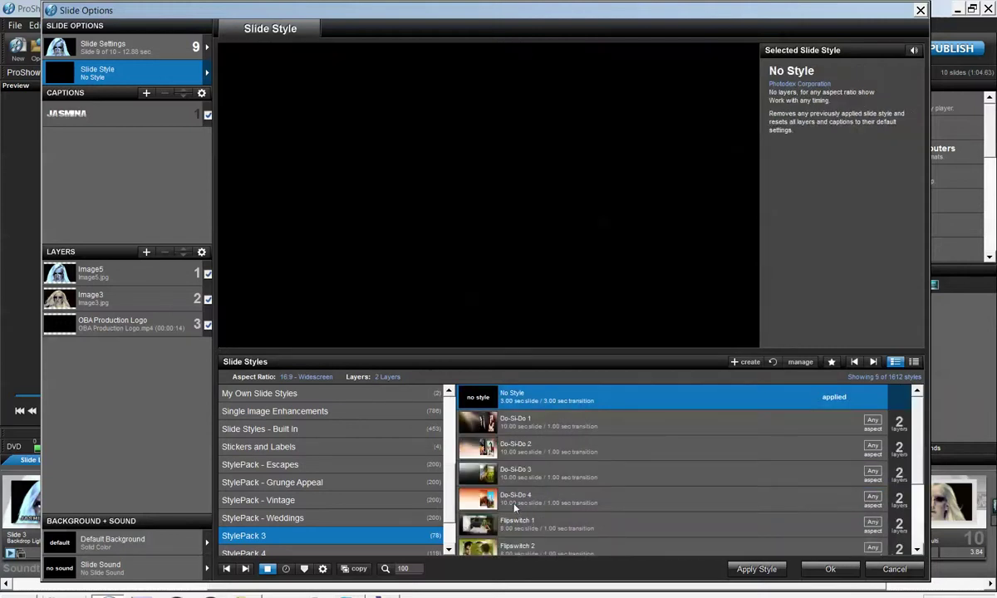
{"action": "left_click", "coordinate": [491, 520]}
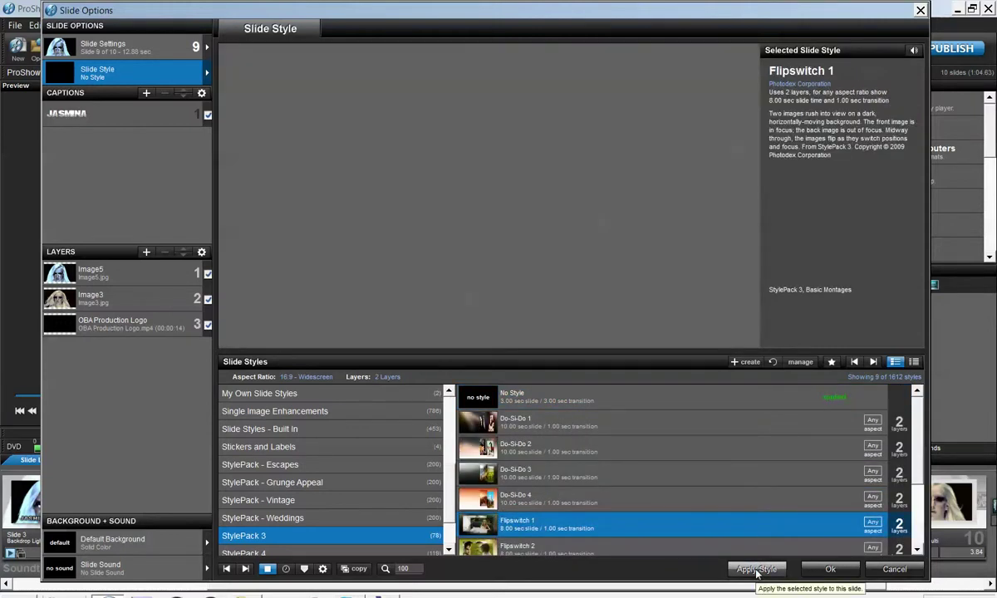
Apply Flipswitch 1 to slide 9, confirm it, and close Slide Options with Ok.
{"action": "left_click", "coordinate": [754, 570]}
{"action": "left_click", "coordinate": [518, 356]}
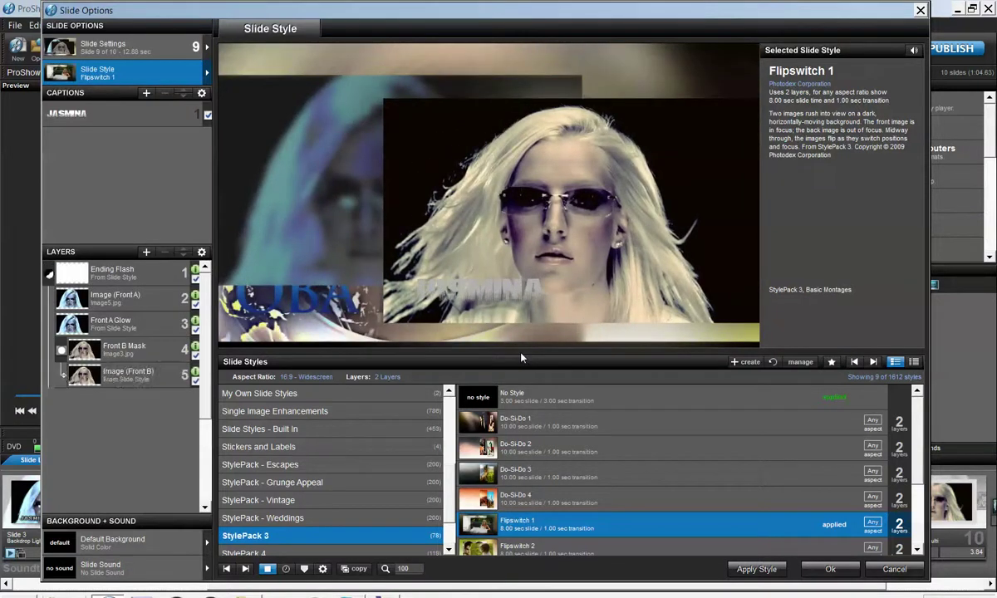
{"action": "left_click", "coordinate": [828, 569]}
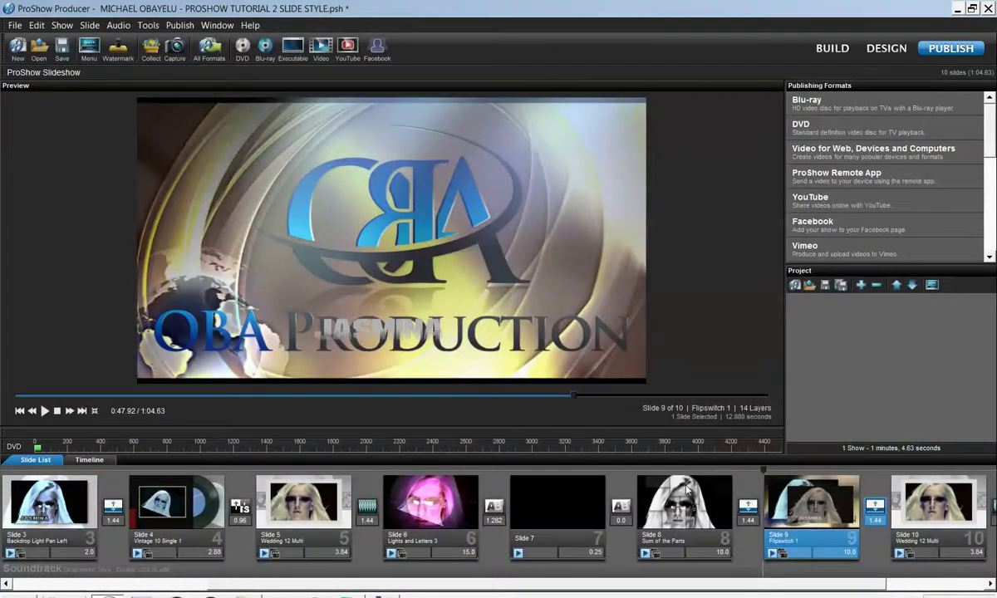
Step through slides 3, 4, 5 and 6, then select the blank Slide 7.
{"action": "left_click", "coordinate": [84, 553]}
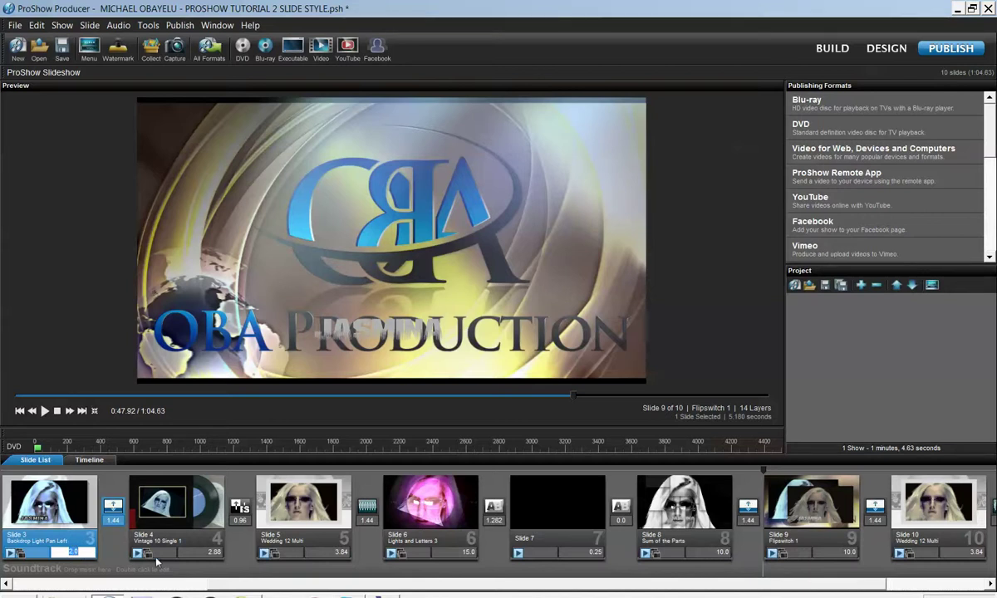
{"action": "left_click", "coordinate": [200, 551]}
{"action": "left_click", "coordinate": [204, 551]}
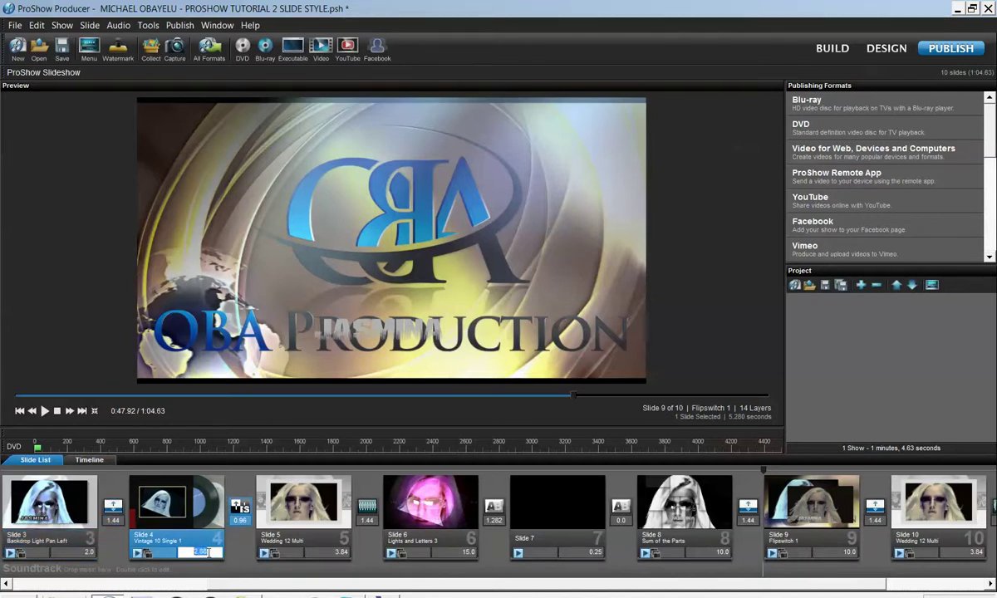
{"action": "left_click", "coordinate": [311, 516]}
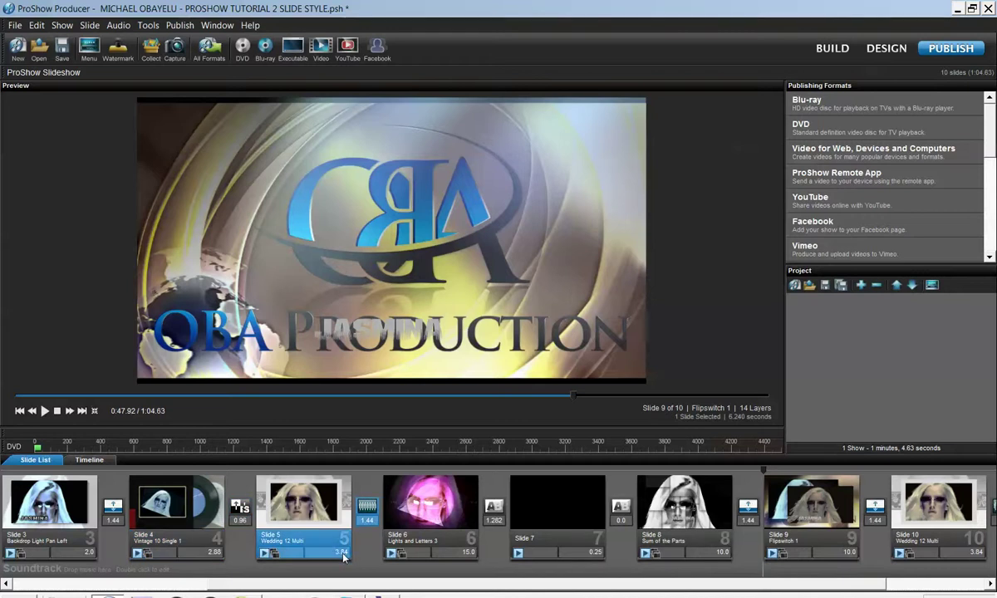
{"action": "left_click", "coordinate": [466, 553]}
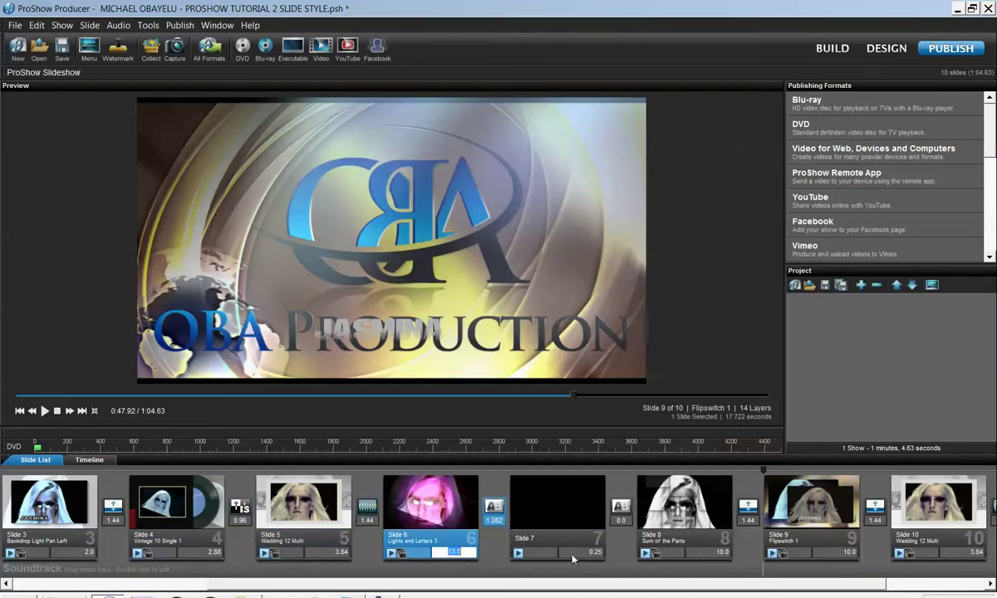
{"action": "left_click", "coordinate": [557, 522]}
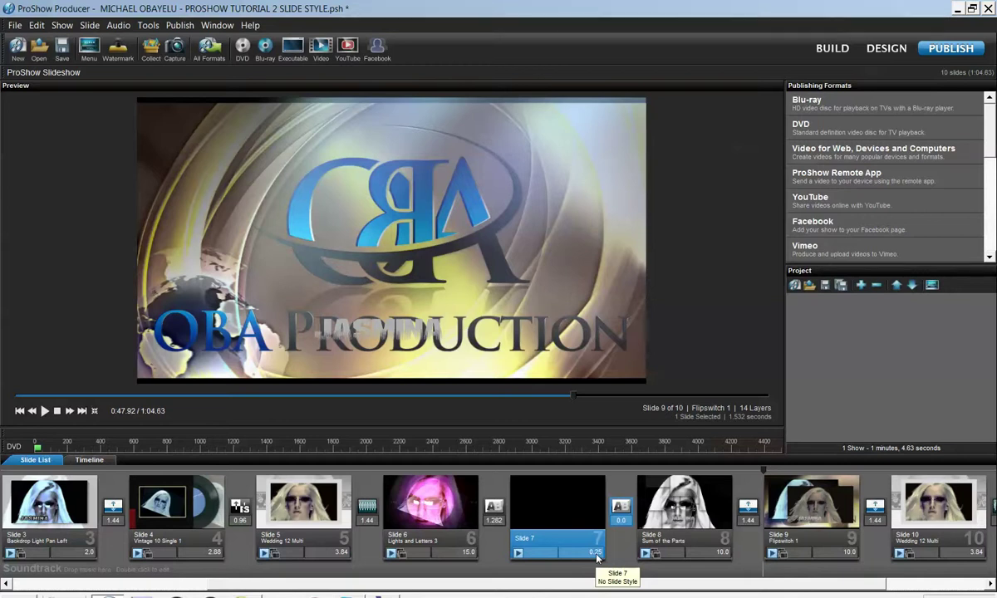
Remove caption motion from the blank Slide 7.
{"action": "left_click", "coordinate": [561, 498]}
{"action": "right_click", "coordinate": [561, 498]}
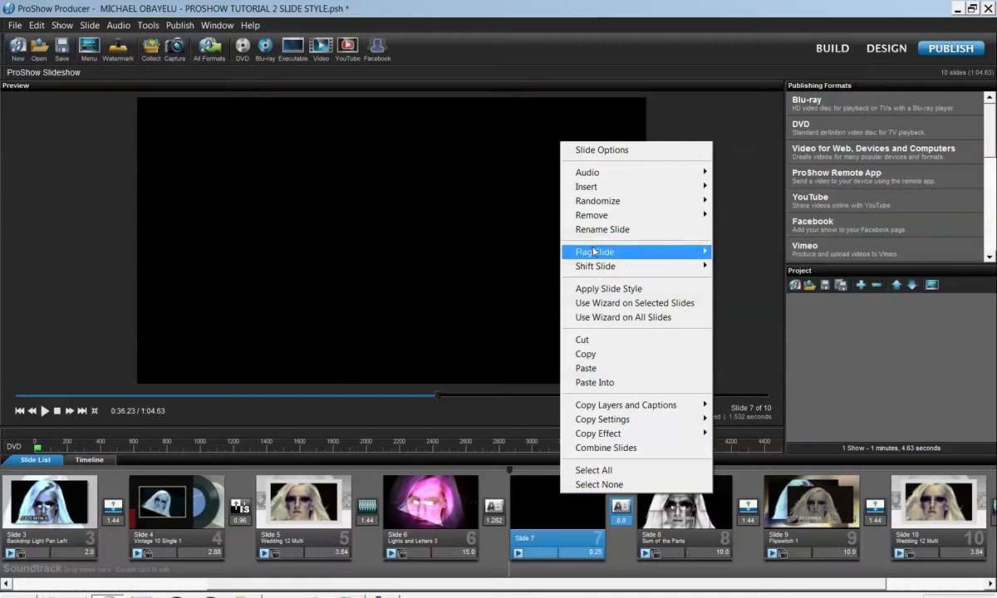
{"action": "mouse_move", "coordinate": [639, 216]}
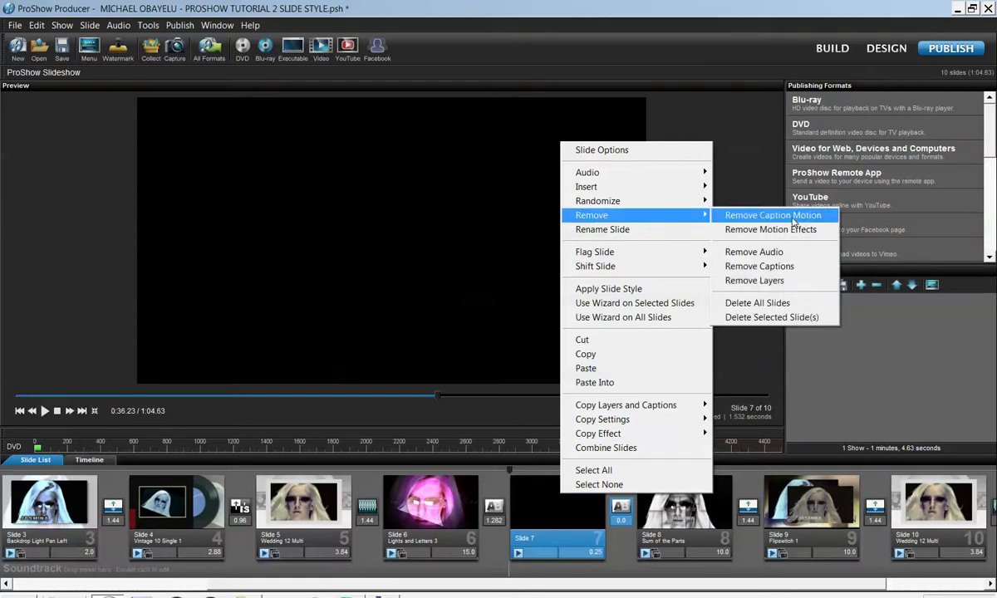
{"action": "left_click", "coordinate": [794, 216]}
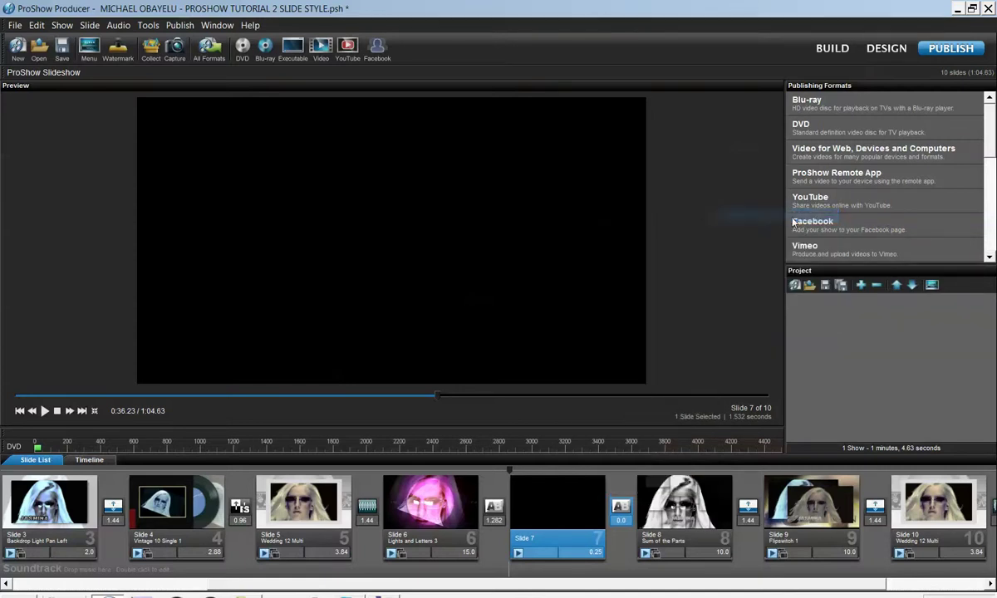
Delete Slide 7, leaving a 9-slide, 1:04.38 show.
{"action": "right_click", "coordinate": [572, 509]}
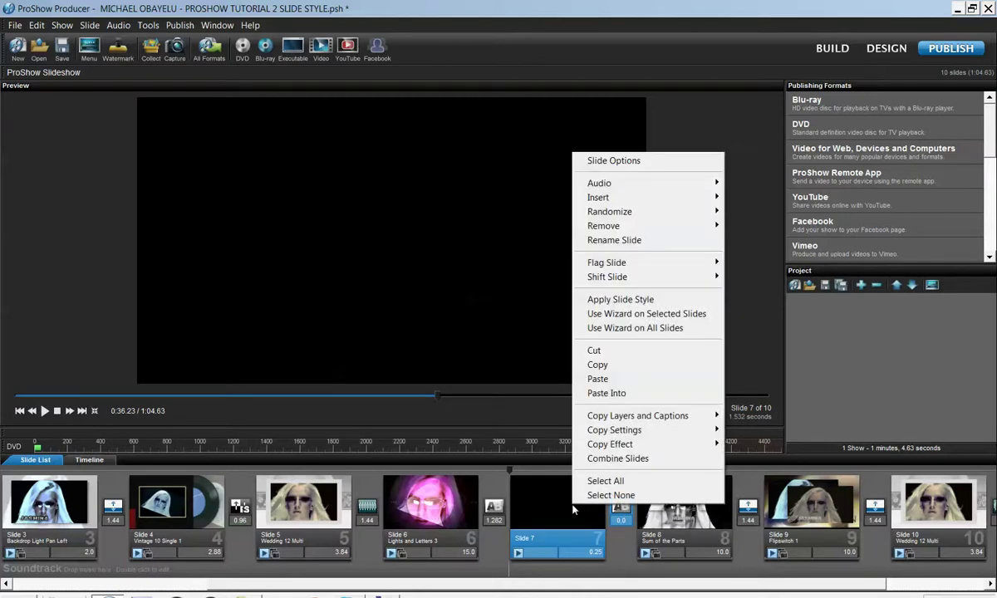
{"action": "mouse_move", "coordinate": [613, 229]}
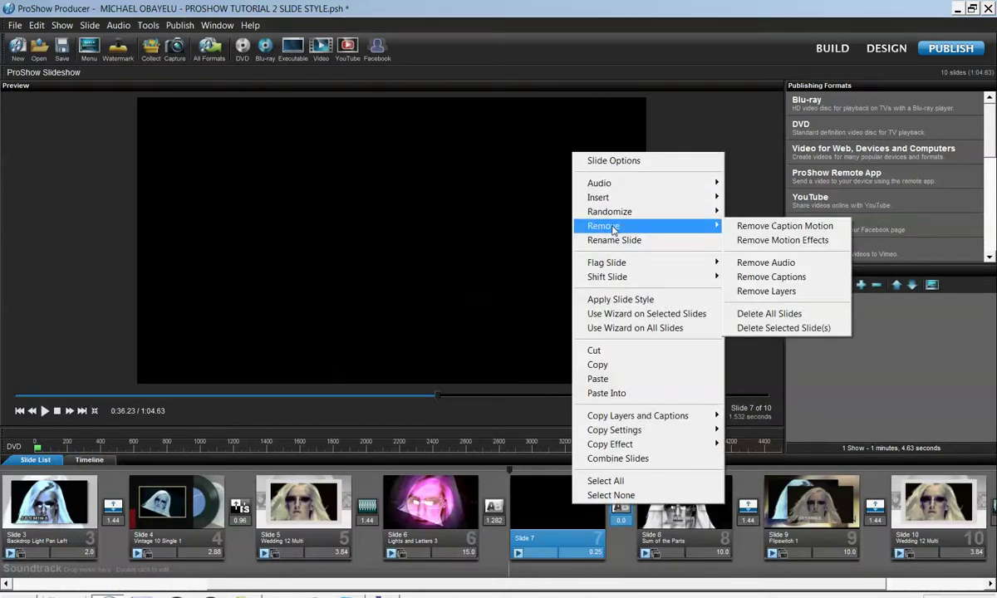
{"action": "left_click", "coordinate": [786, 328]}
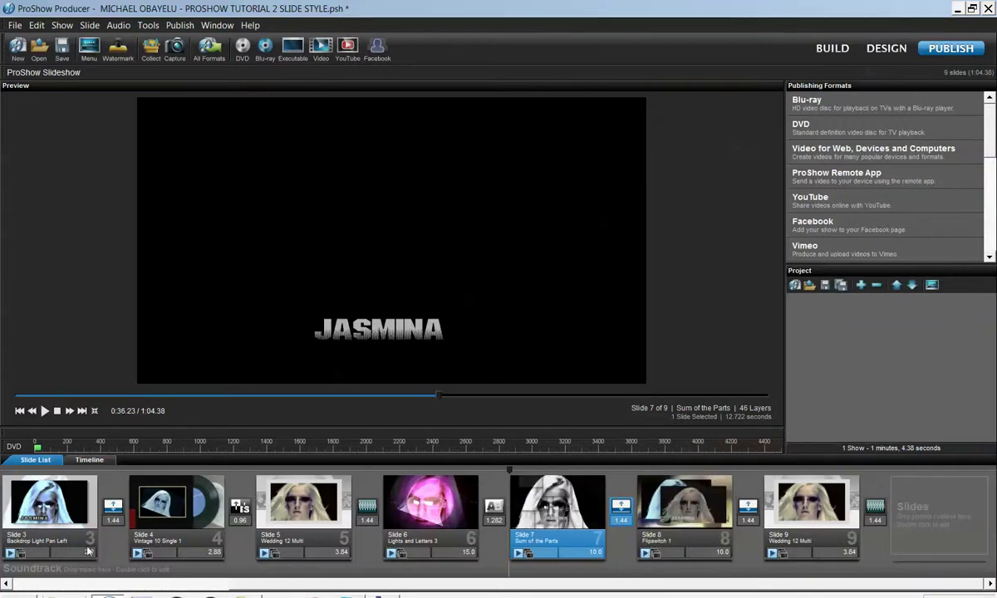
After previewing slide 3, open Slide Options for slide 7, Sum of the Parts.
{"action": "left_click", "coordinate": [48, 507]}
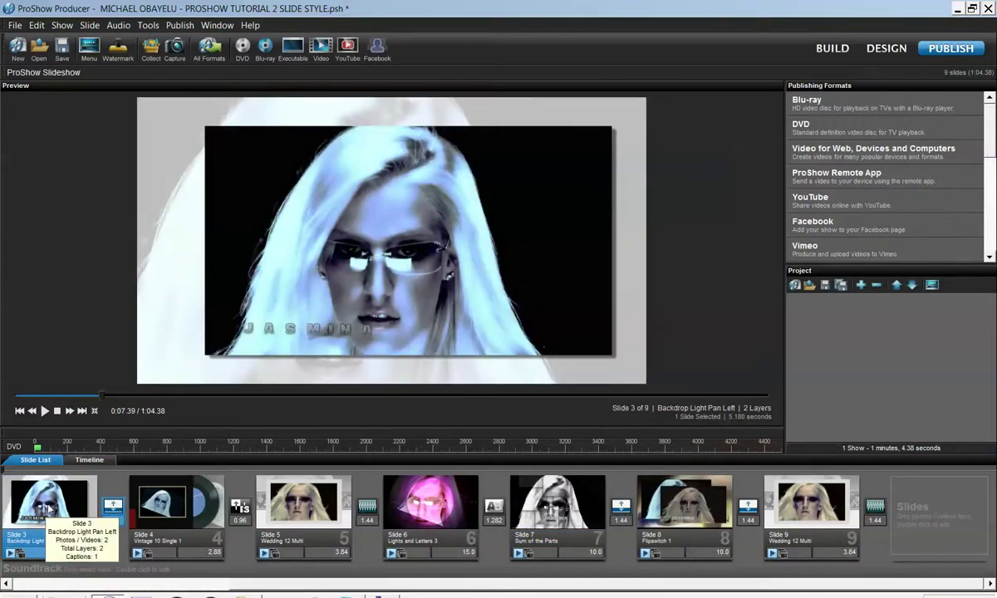
{"action": "left_click", "coordinate": [548, 518]}
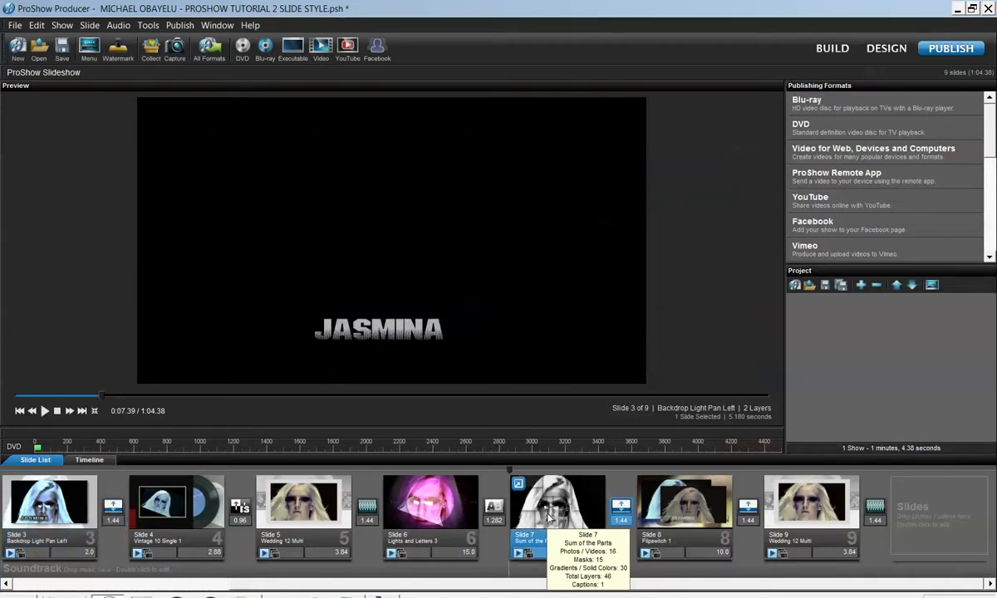
{"action": "double_click", "coordinate": [546, 513]}
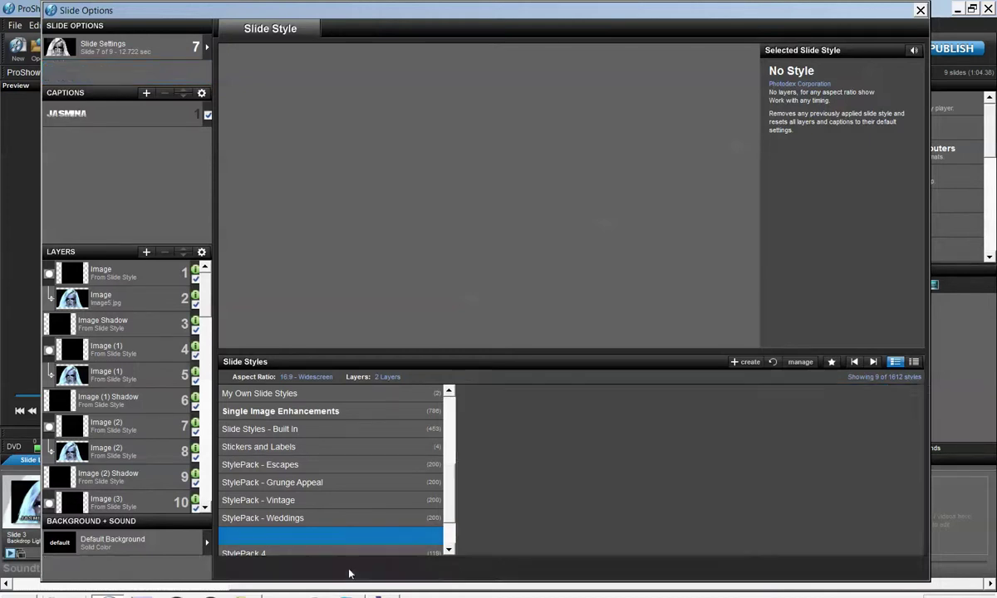
Check slide 7's timing and style pages, close its options, and return to slide 3.
{"action": "left_click", "coordinate": [99, 48]}
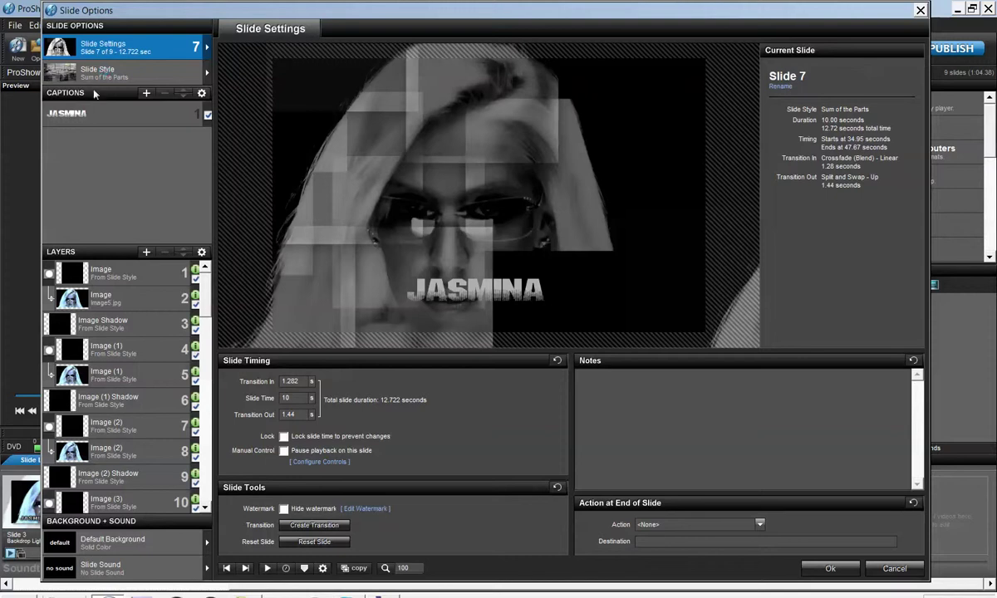
{"action": "left_click", "coordinate": [98, 72]}
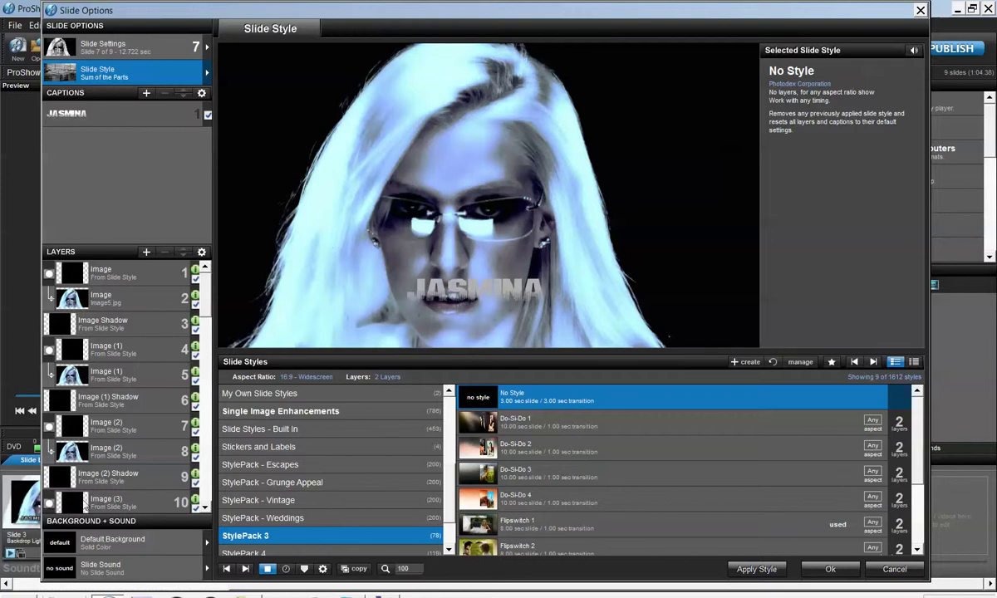
{"action": "left_click", "coordinate": [831, 568]}
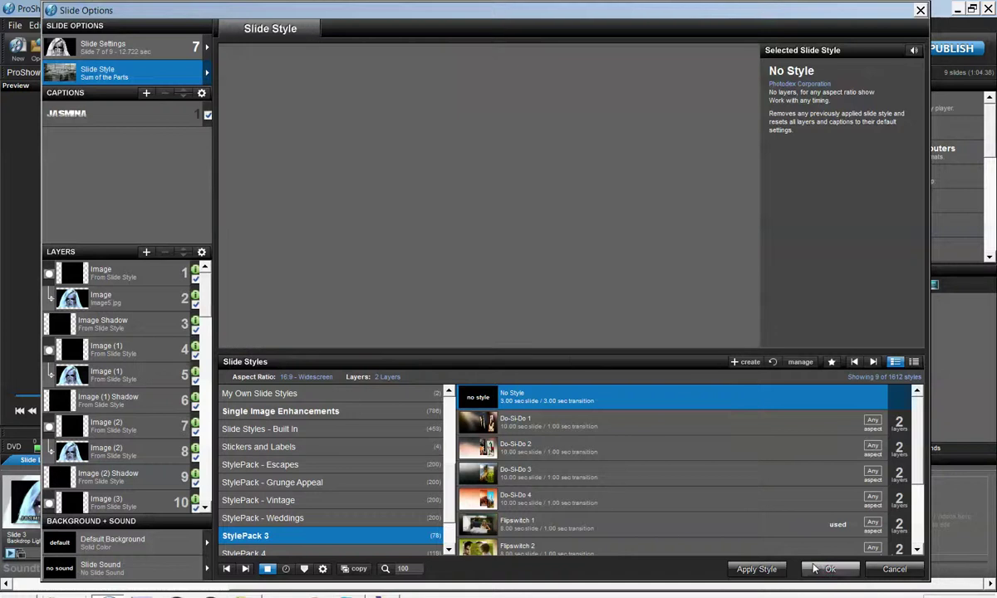
{"action": "left_click", "coordinate": [43, 505]}
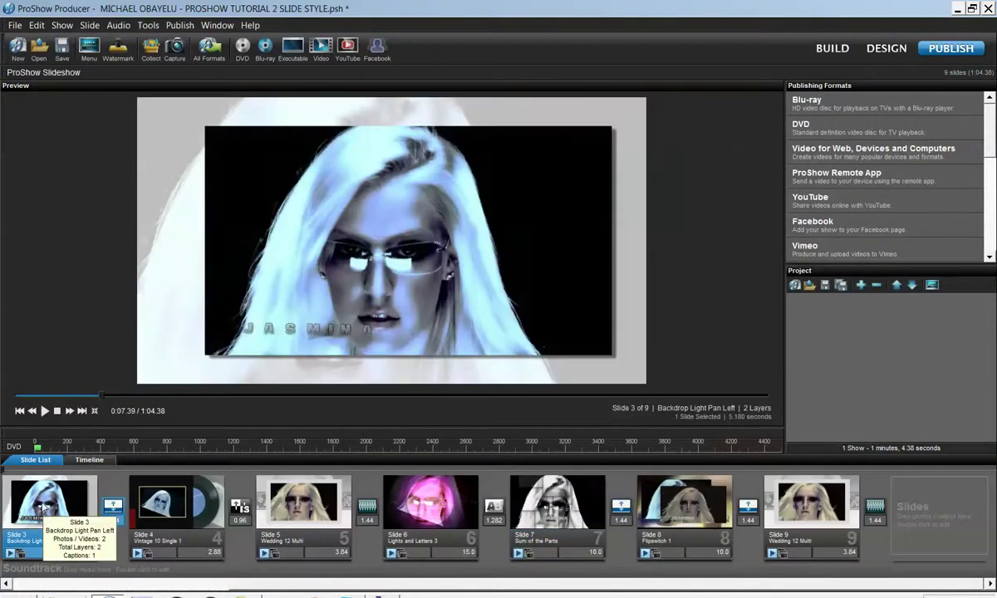
Play the show full screen from slide 3, then return to slide 7, Sum of the Parts.
{"action": "key", "text": "alt+Return"}
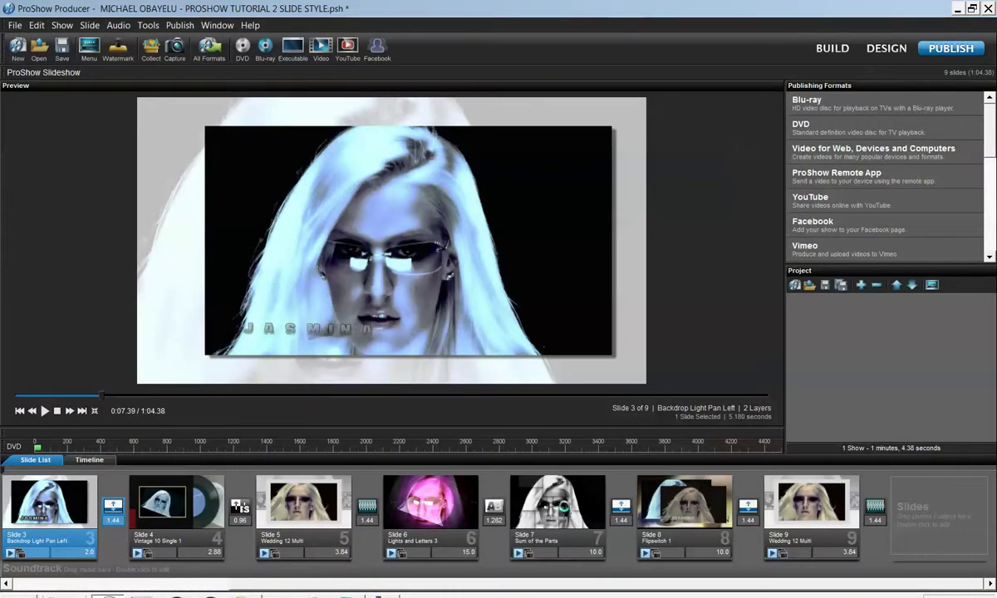
{"action": "left_click", "coordinate": [538, 503]}
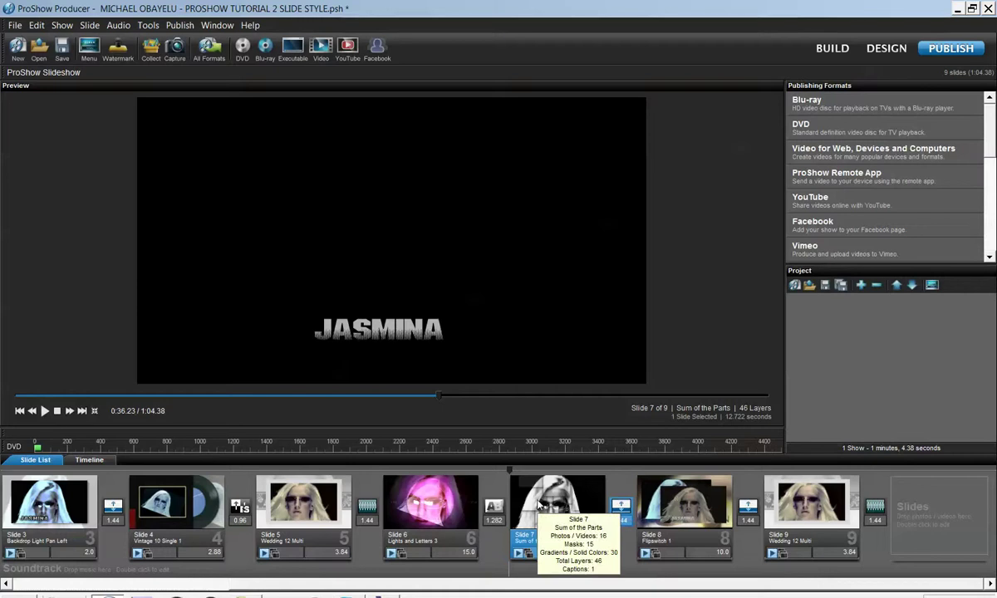
{"action": "mouse_move", "coordinate": [539, 504]}
{"action": "double_click", "coordinate": [538, 503]}
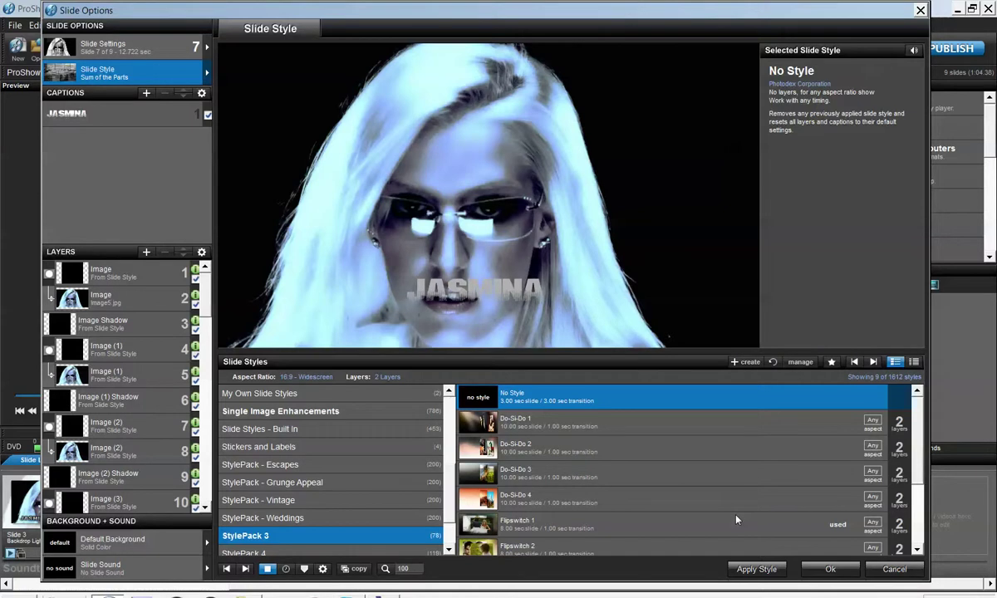
{"action": "scroll", "coordinate": [736, 520], "scroll_direction": "down", "scroll_amount": 2}
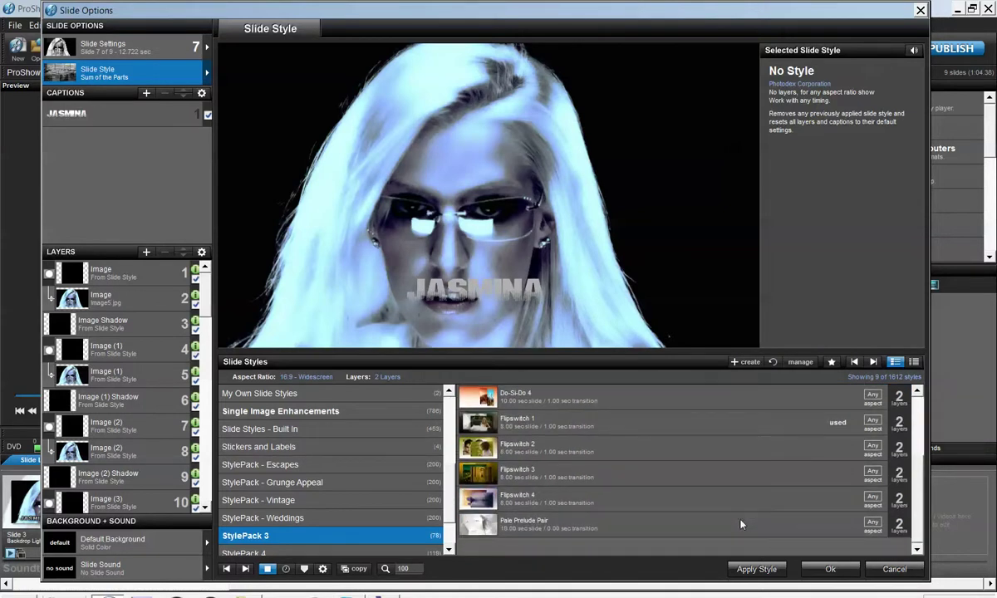
{"action": "scroll", "coordinate": [129, 457], "scroll_direction": "down", "scroll_amount": 10}
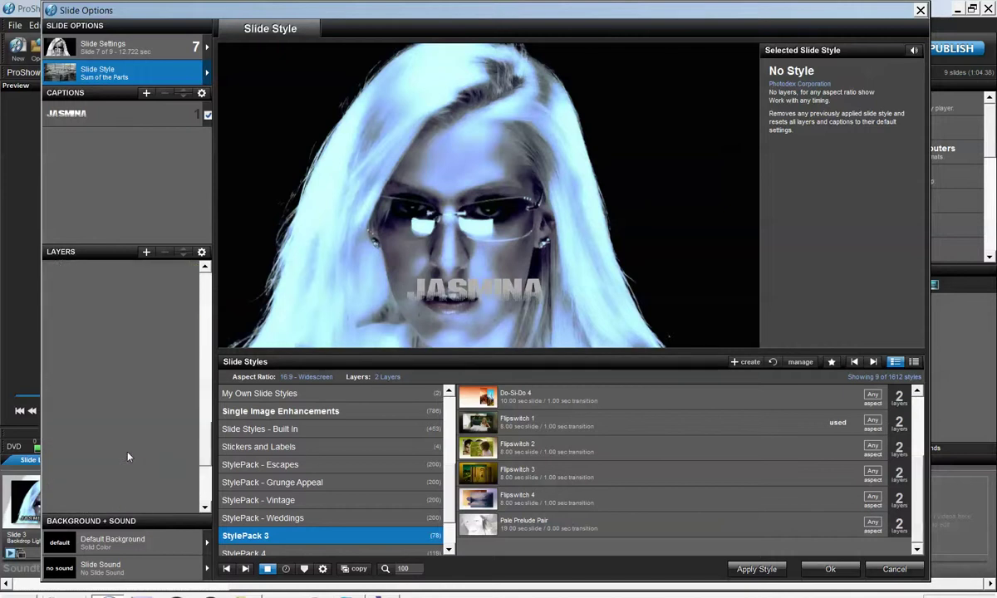
{"action": "scroll", "coordinate": [129, 456], "scroll_direction": "down", "scroll_amount": 3}
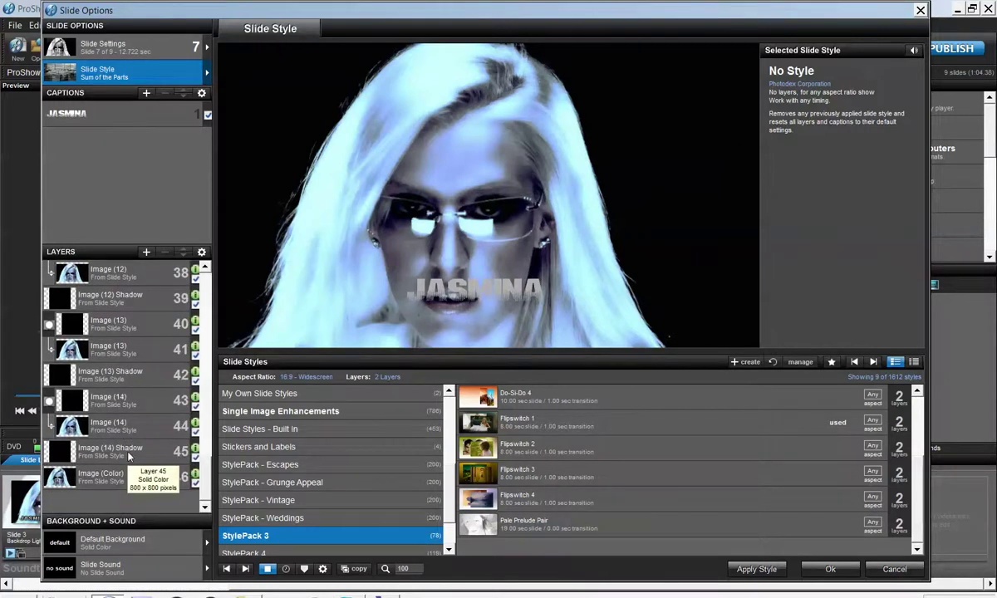
{"action": "scroll", "coordinate": [129, 455], "scroll_direction": "up", "scroll_amount": 12}
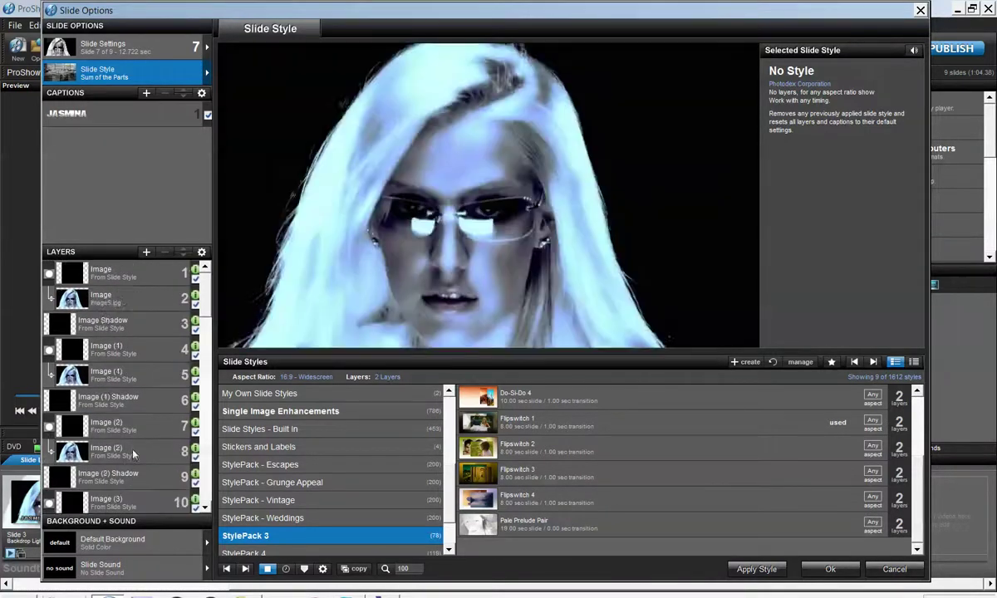
{"action": "left_click", "coordinate": [896, 569]}
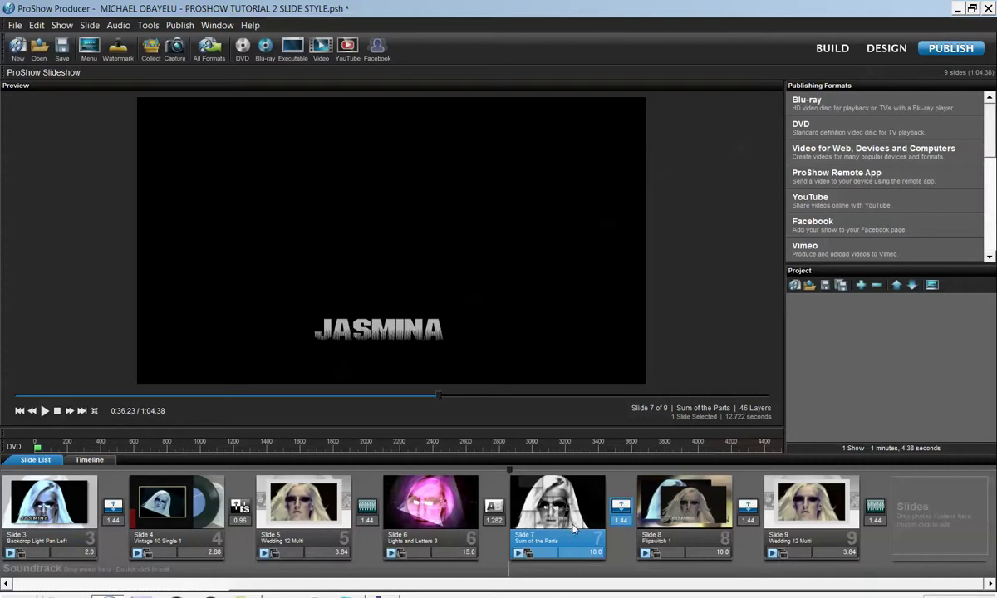
Reveal the hidden notification-area icons on the Windows taskbar.
{"action": "mouse_move", "coordinate": [573, 527]}
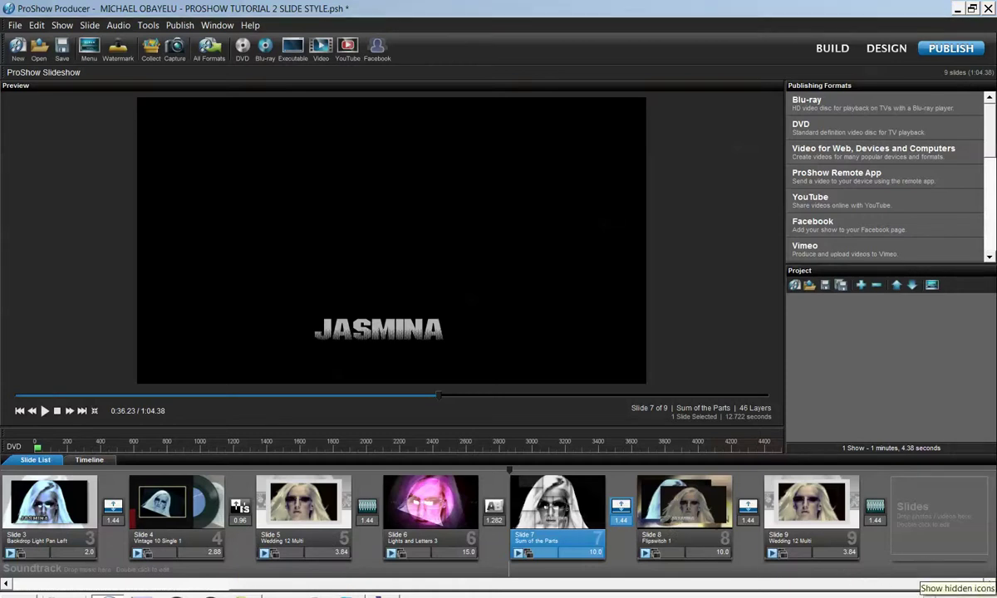
{"action": "left_click", "coordinate": [928, 596]}
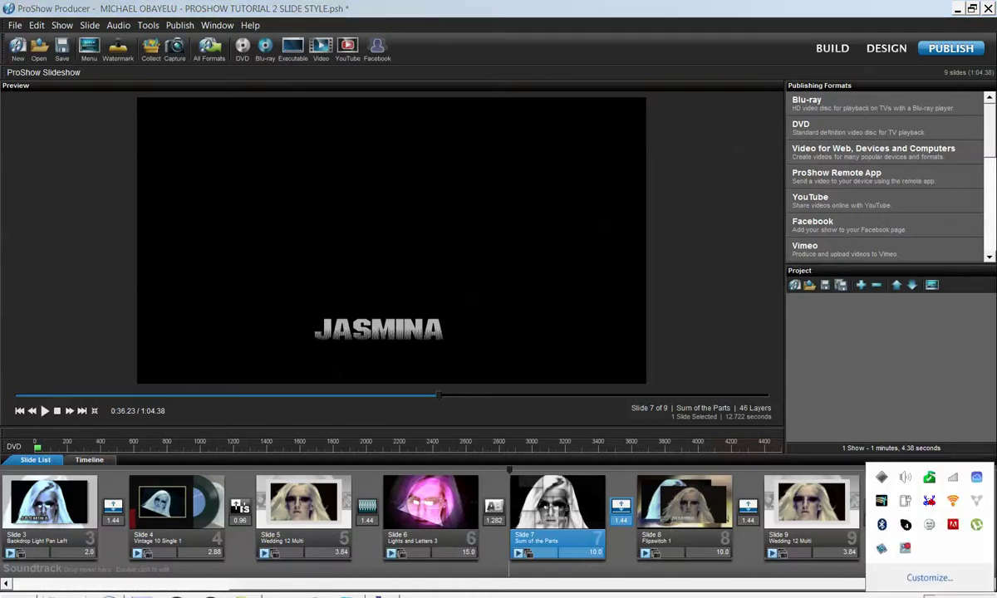